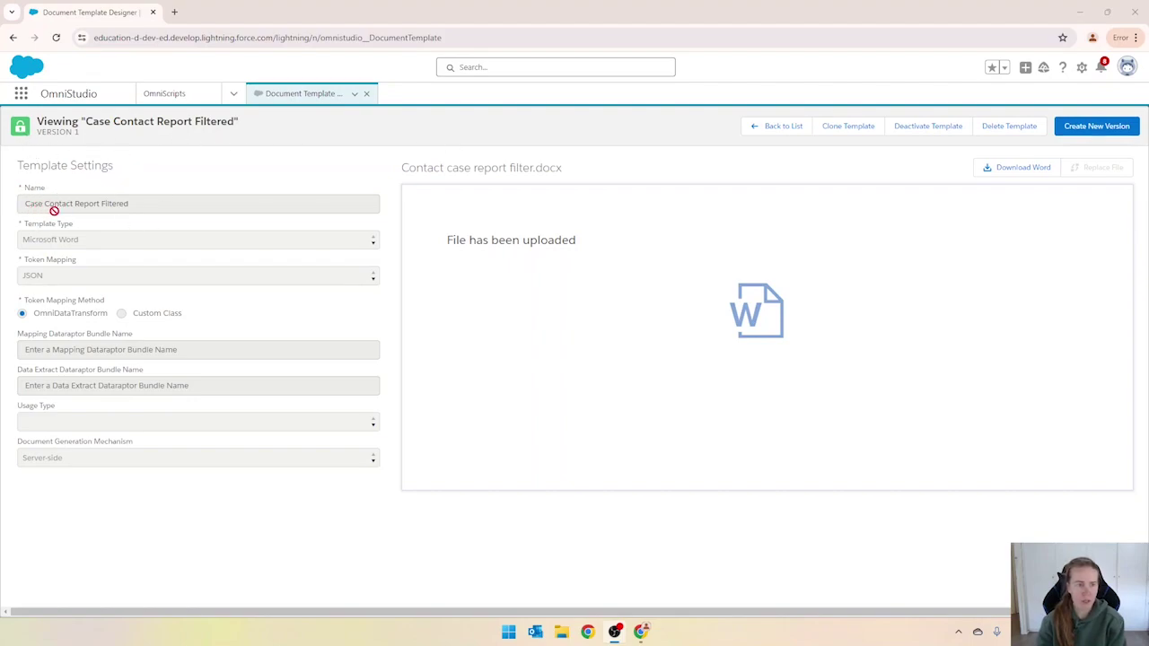
Open the Case Contact Report Filtered document template and select its record ID in the address bar.
left_click(21, 94)
type("document")
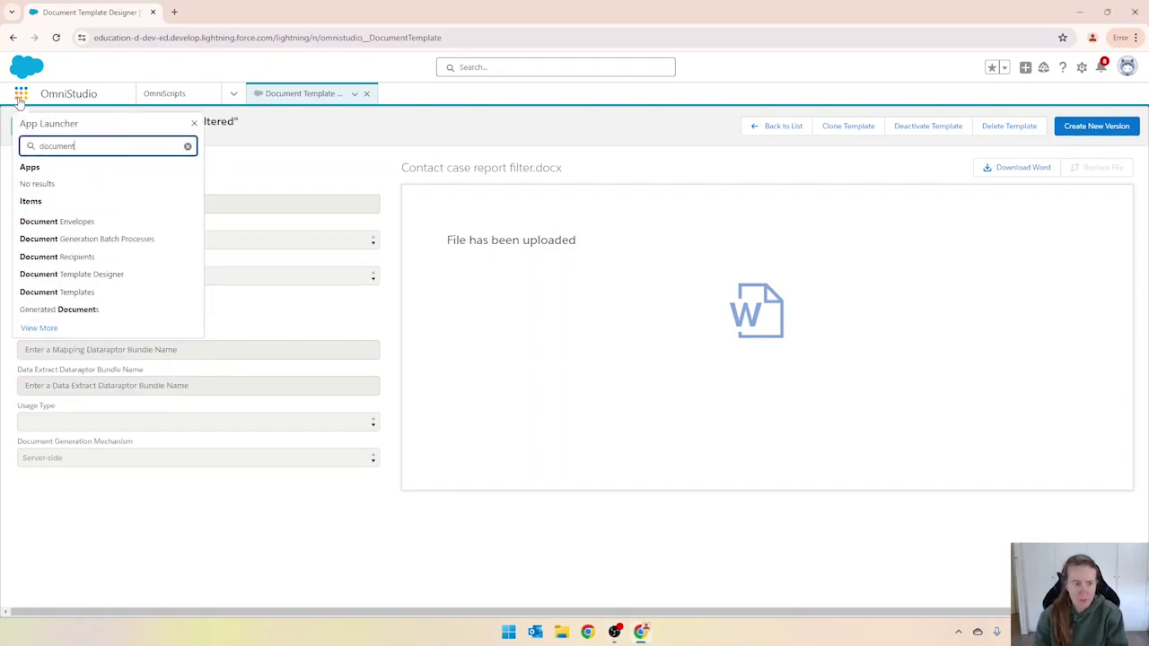
left_click(57, 292)
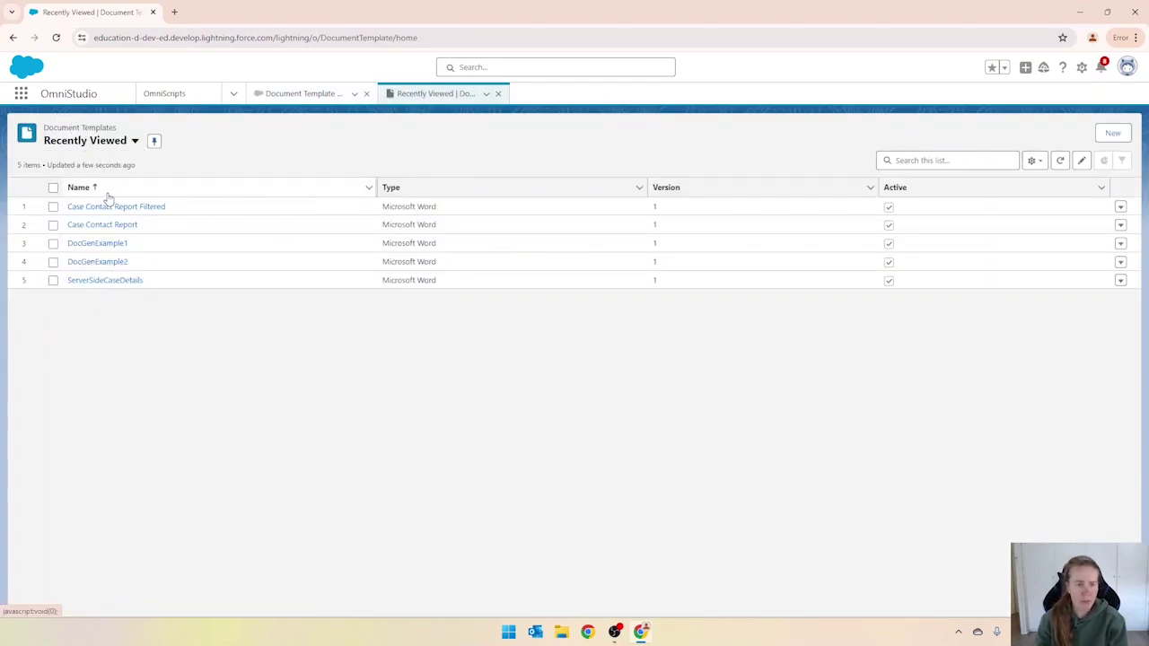
left_click(105, 208)
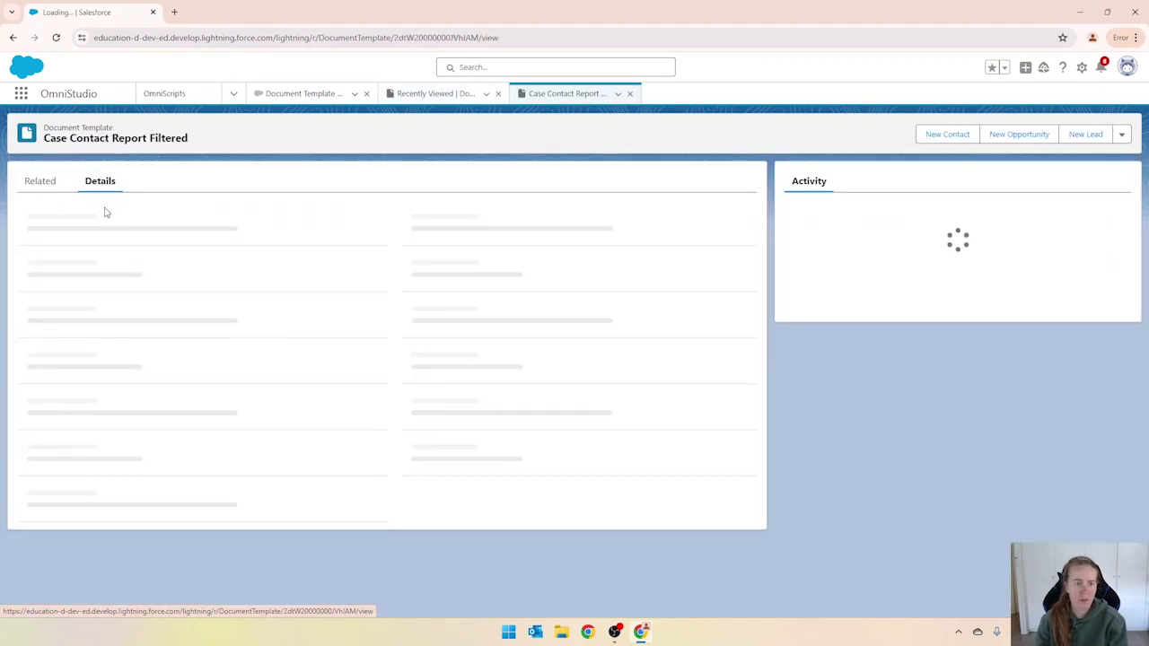
double_click(462, 37)
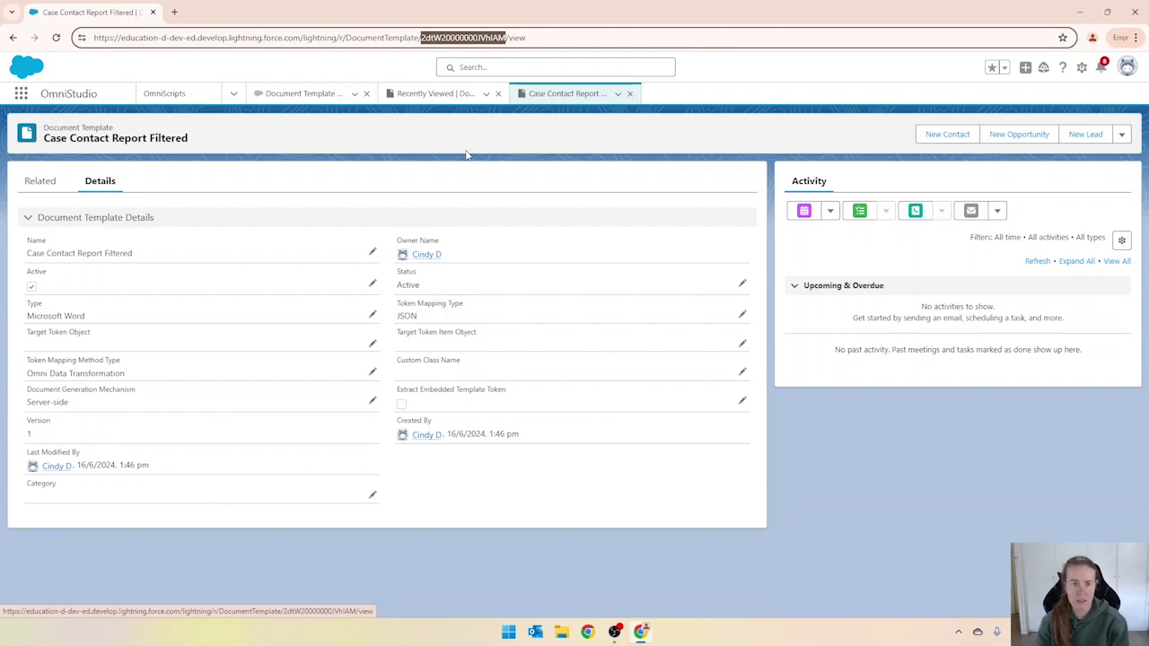
Open the Single Doc - DOCX Serverside(LWC) OmniScript's name and type details for editing.
left_click(166, 99)
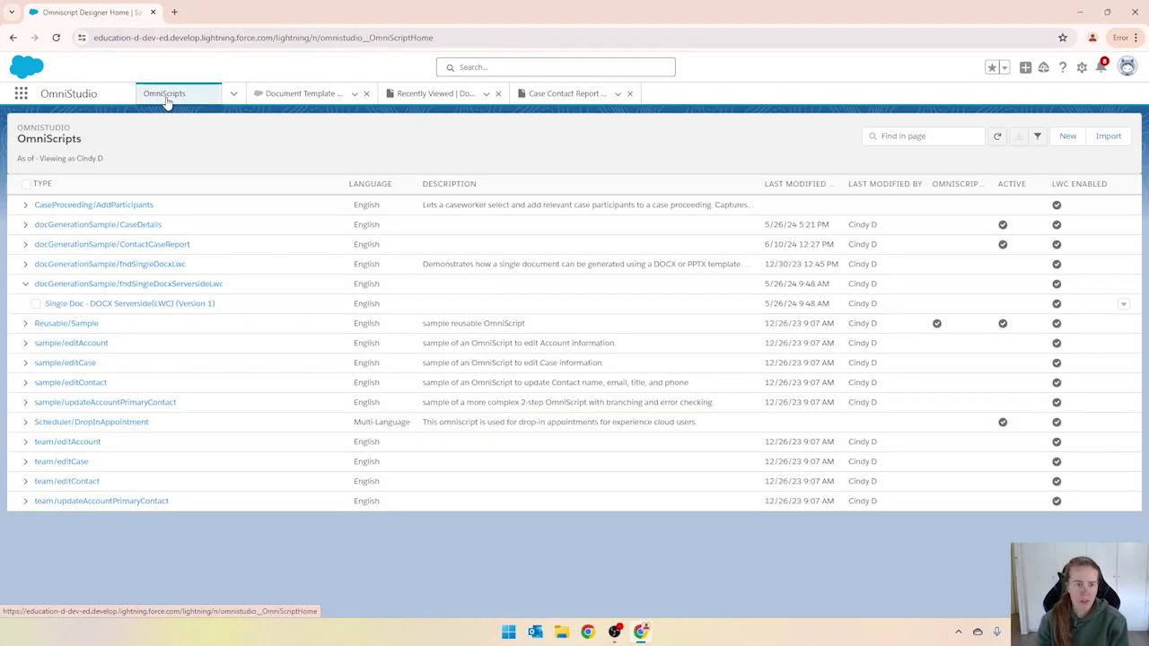
left_click(147, 308)
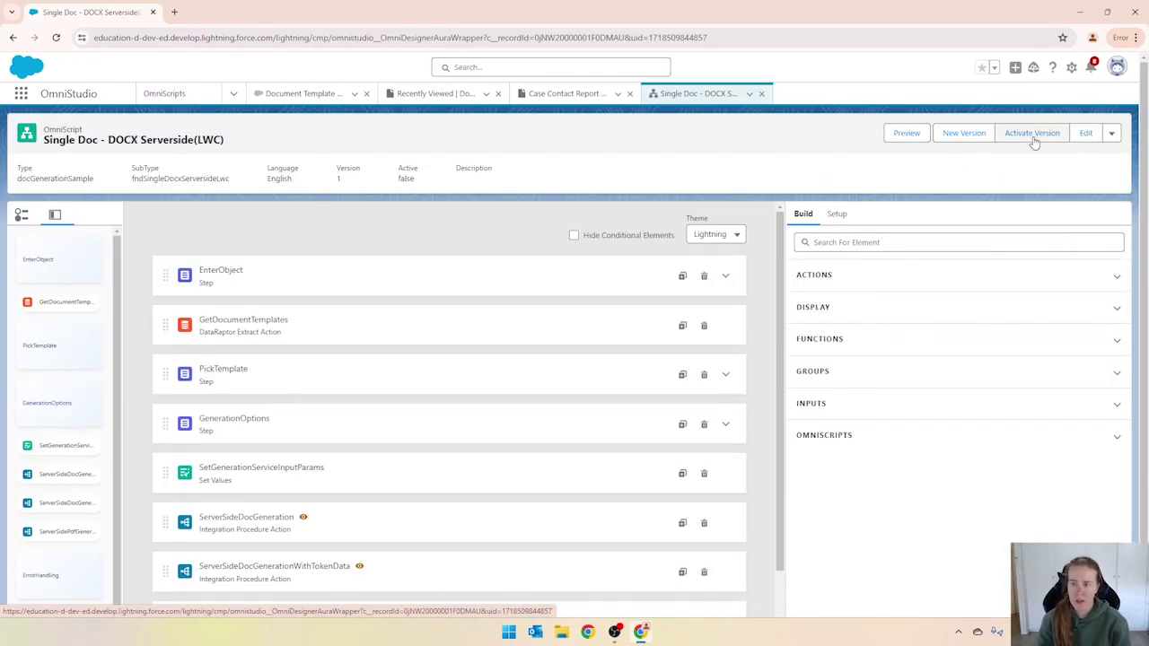
left_click(1083, 138)
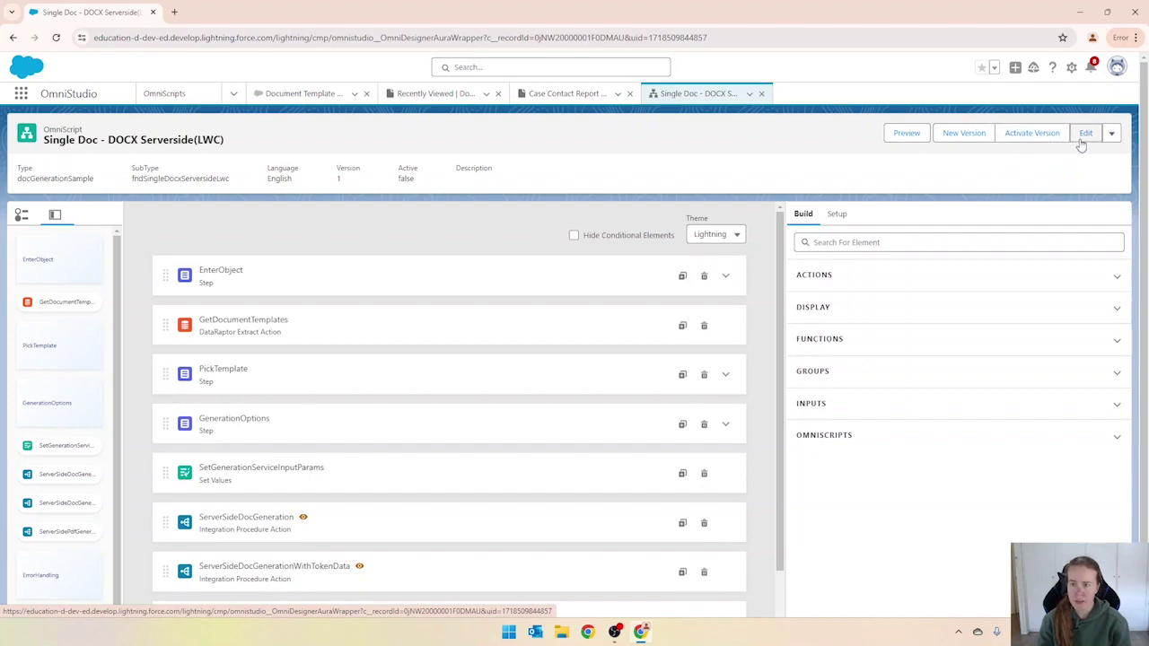
Set both Name and SubType to ContactCaseReportFiltered and save.
left_click_drag(544, 290, 350, 299)
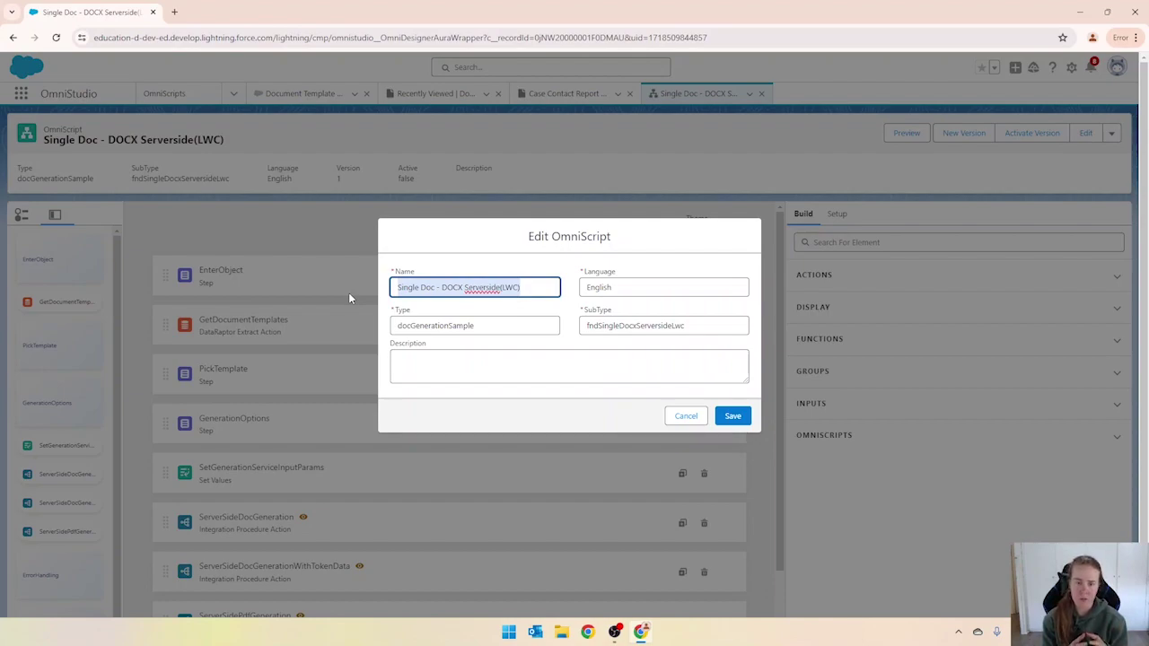
type("C")
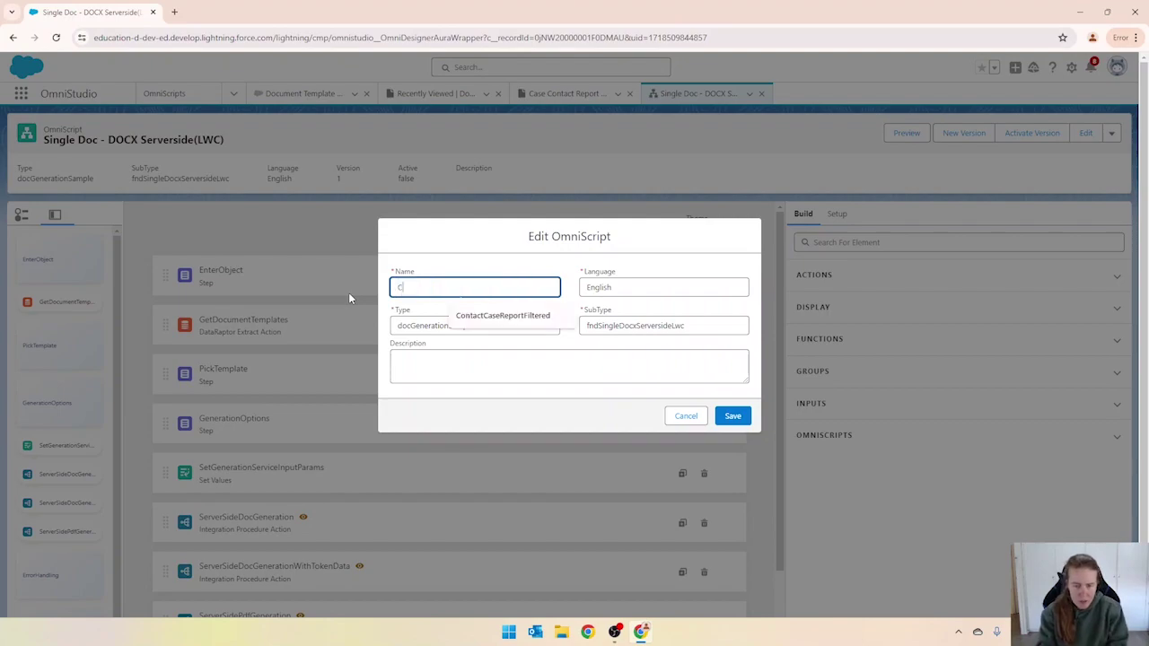
type("aseContactReport")
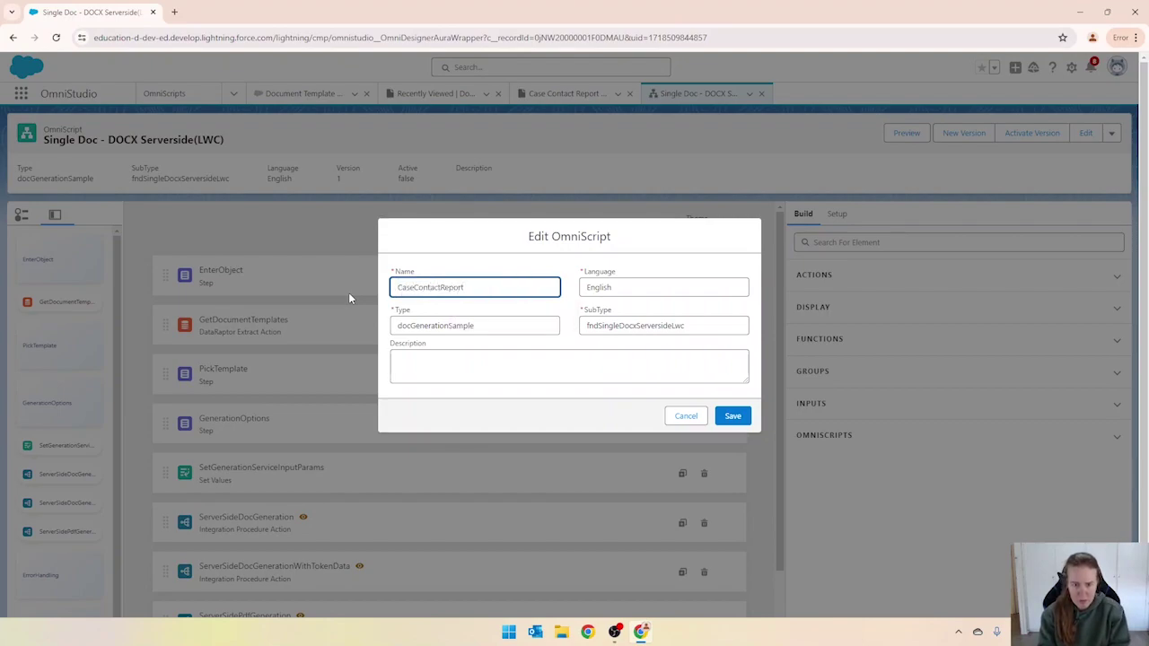
key("ctrl+a")
type("C")
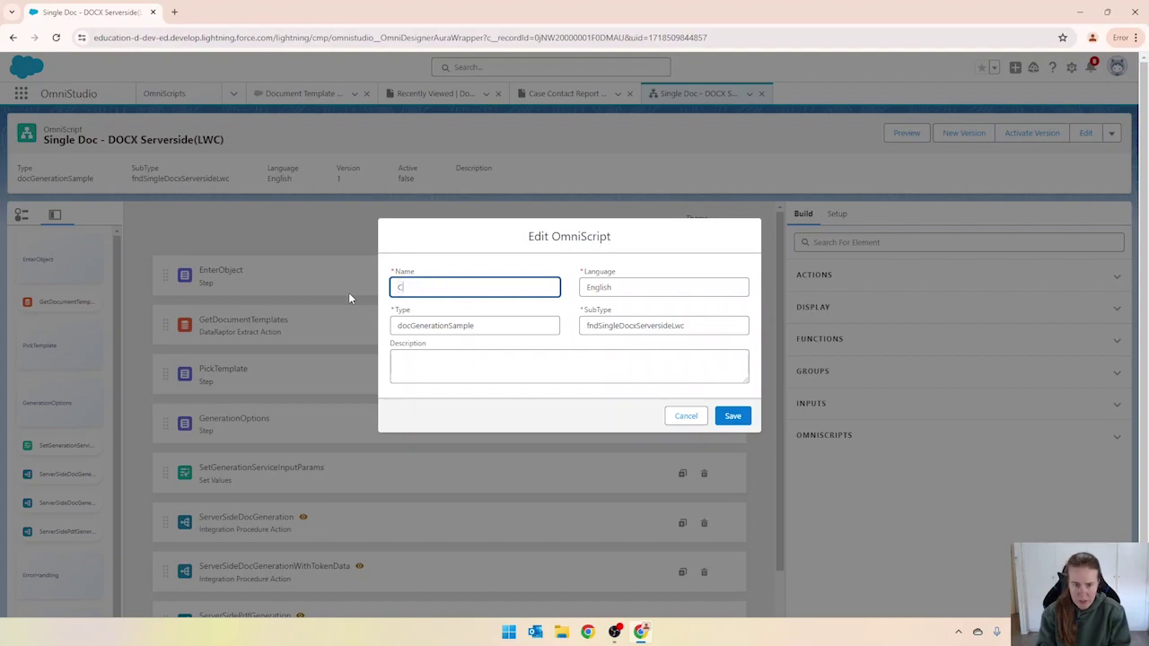
type("ontactCa")
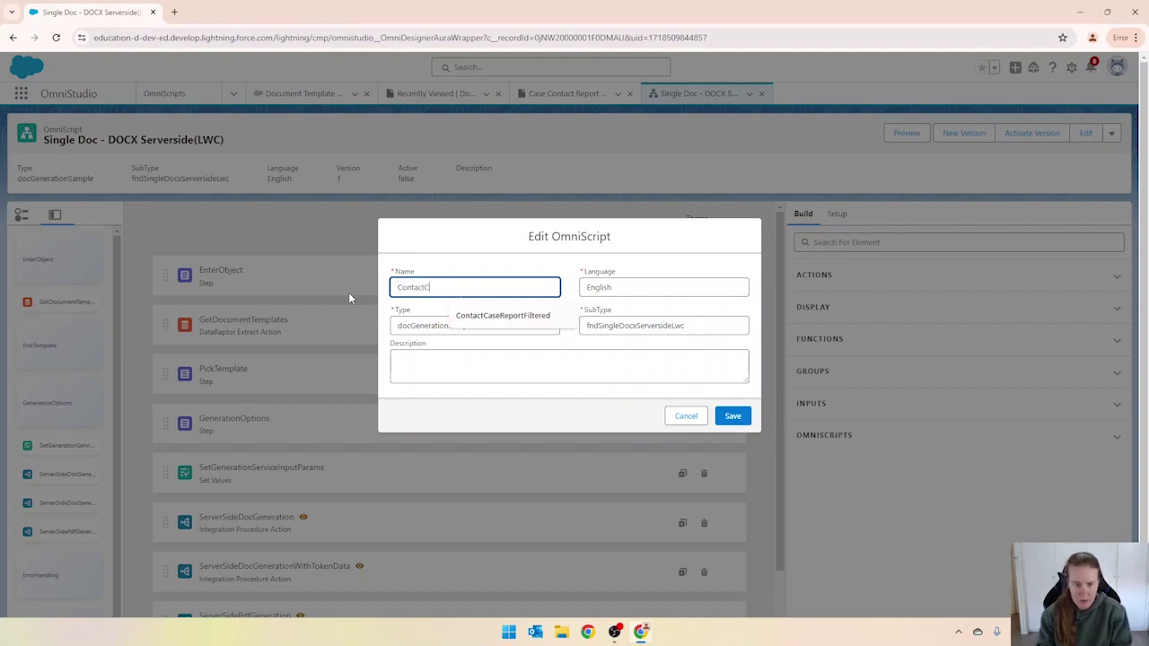
left_click(499, 326)
left_click_drag(710, 326, 575, 328)
type("Contact")
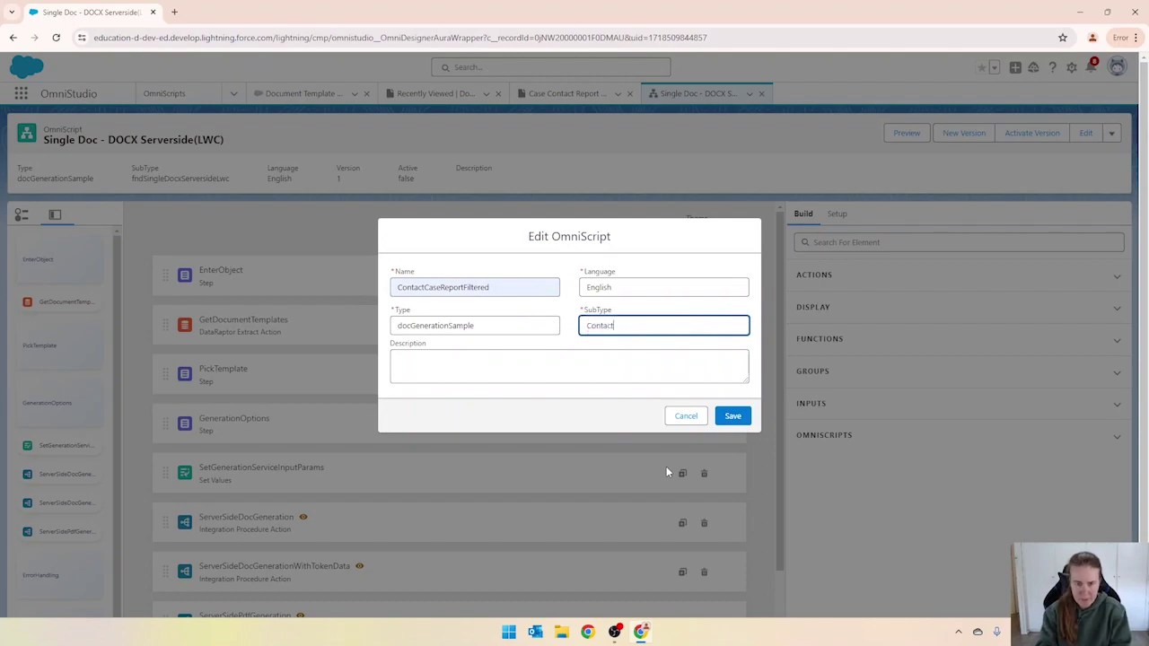
type("CaseReportF")
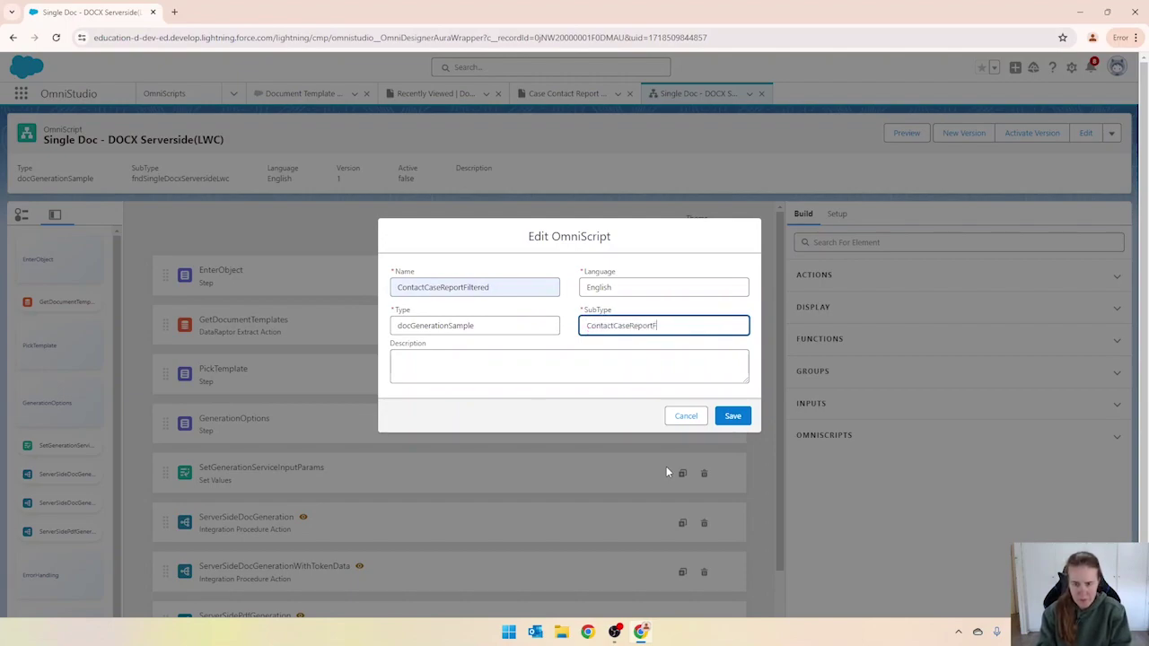
type("iltered")
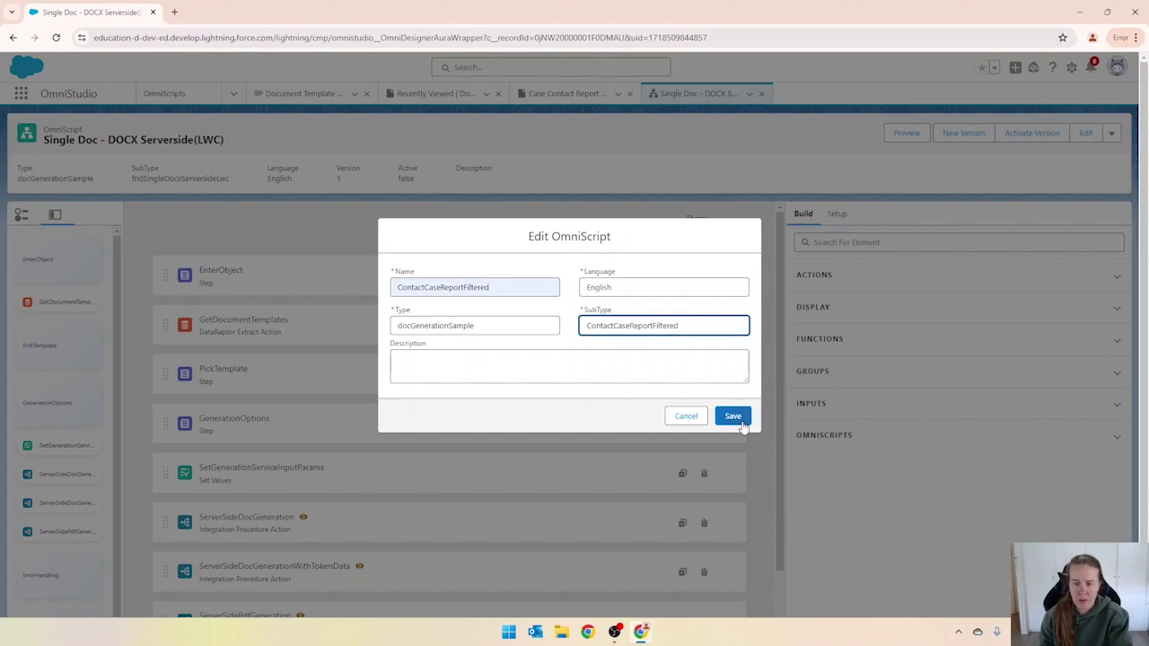
left_click(735, 417)
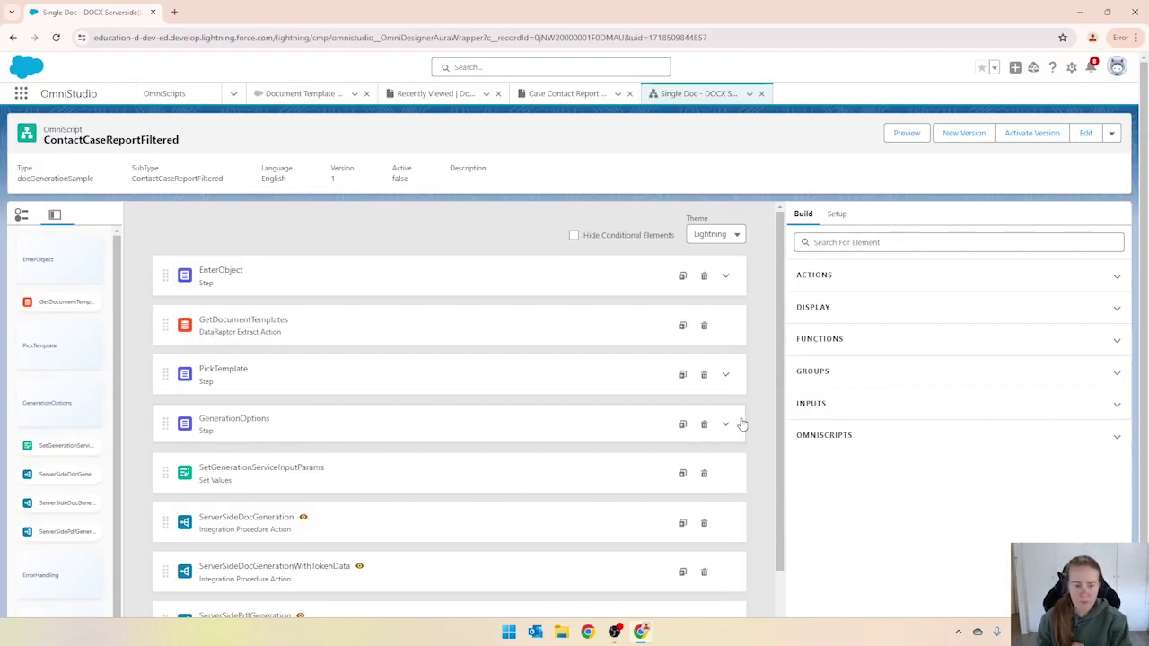
Show SetGenerationServiceInputParams' value map, including selectedTemplate, templateType, documentTitle and templateId.
scroll(515, 308, "down", 1)
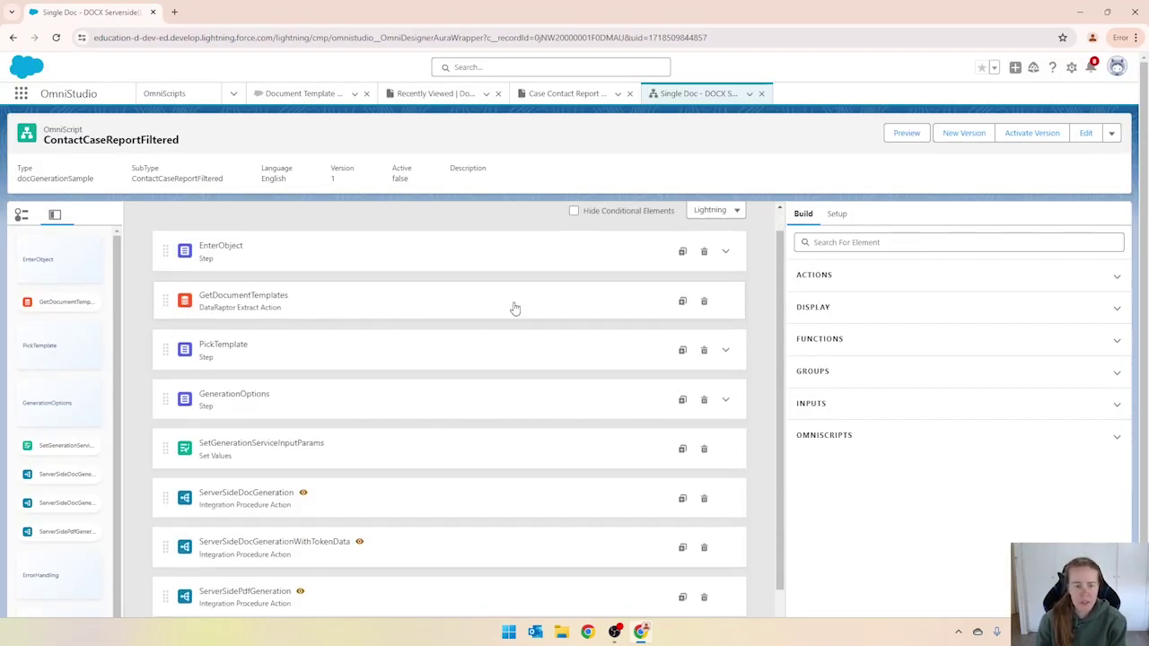
scroll(449, 296, "down", 2)
scroll(382, 351, "up", 4)
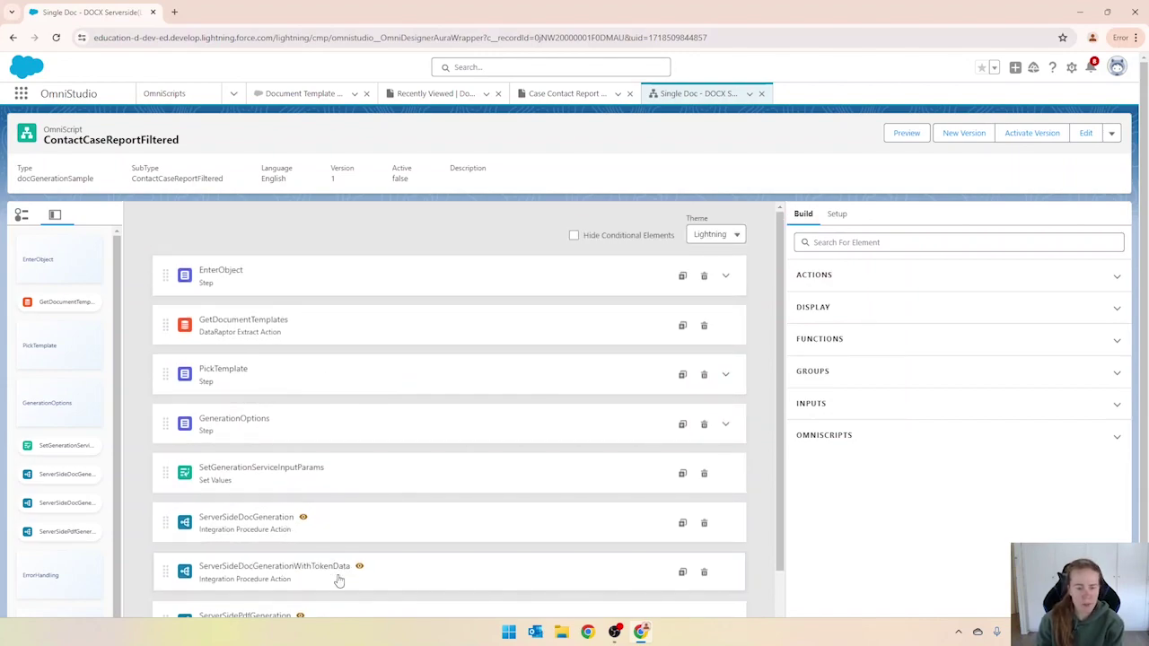
scroll(332, 521, "down", 2)
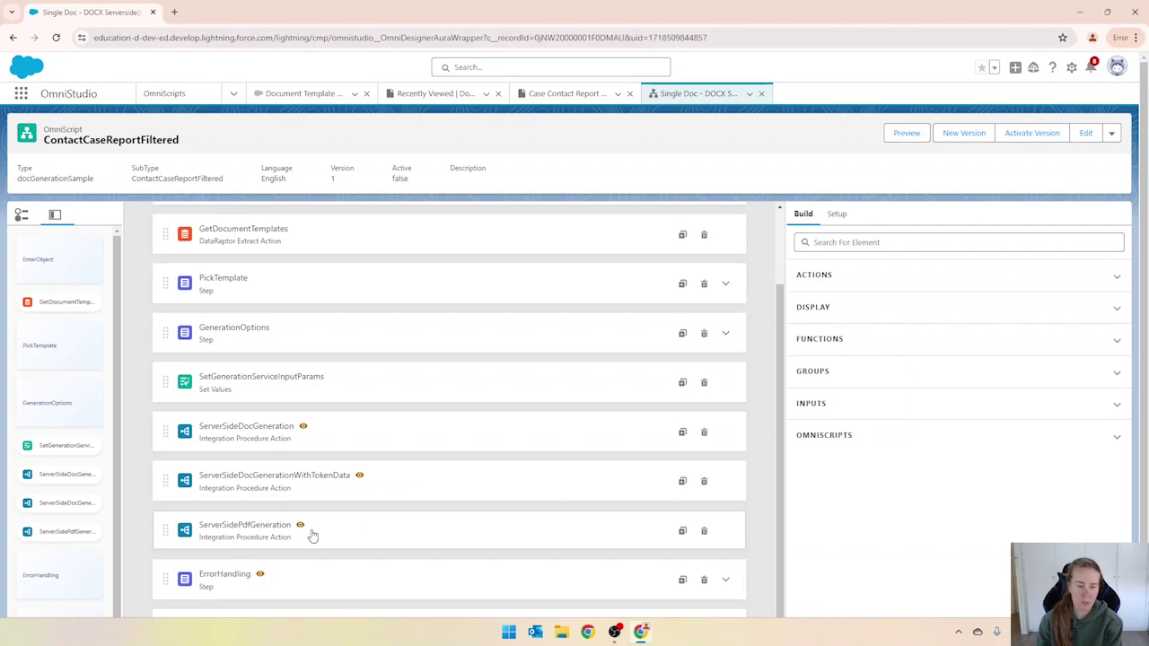
scroll(315, 534, "down", 1)
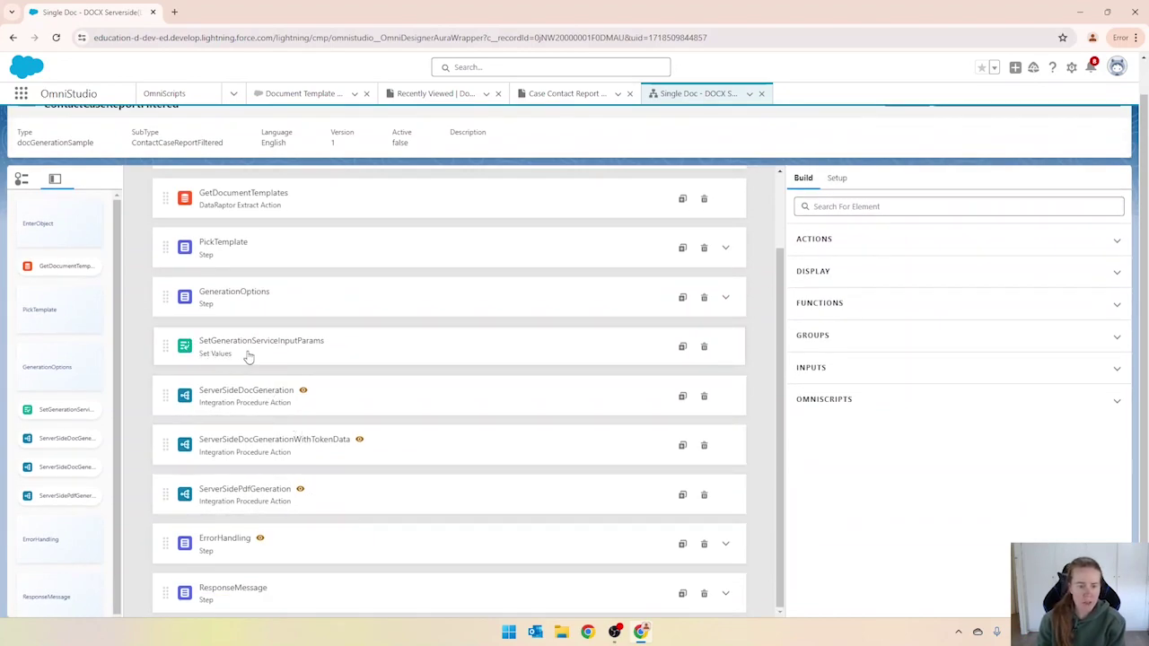
left_click(340, 356)
scroll(909, 361, "down", 2)
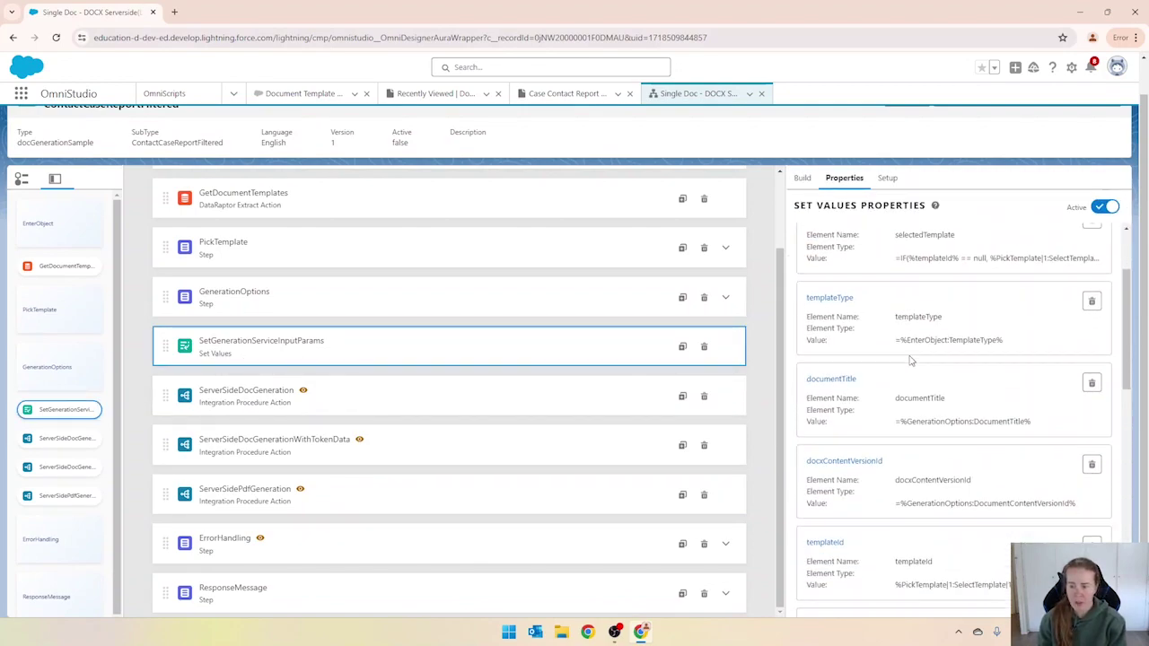
scroll(908, 361, "up", 1)
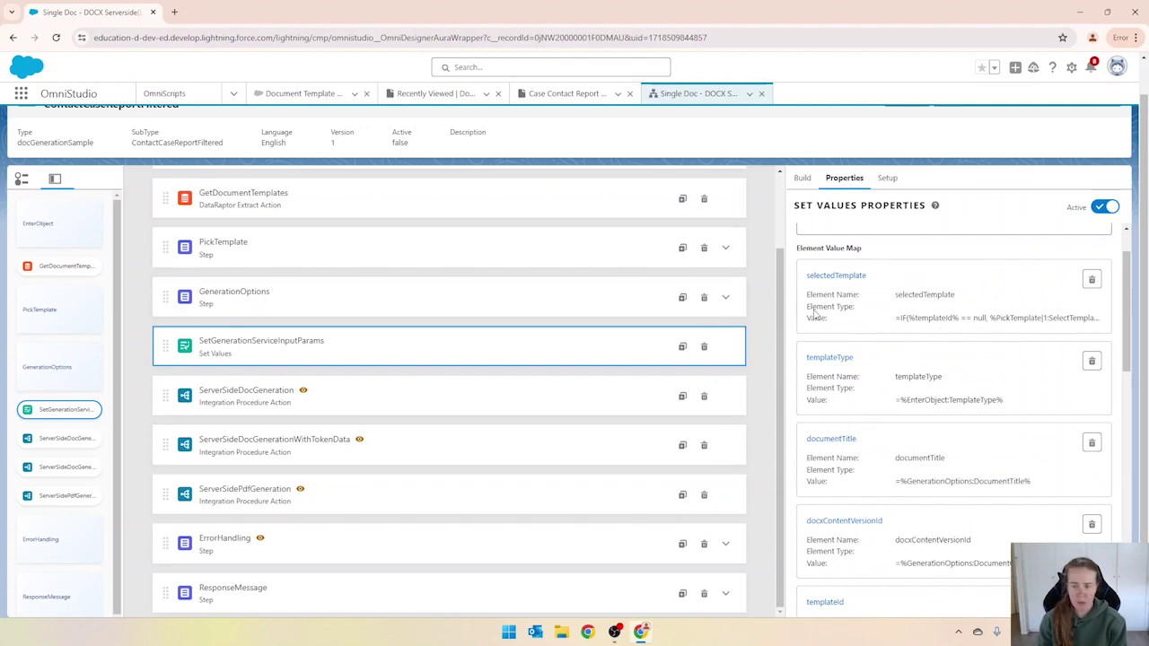
scroll(933, 413, "down", 1)
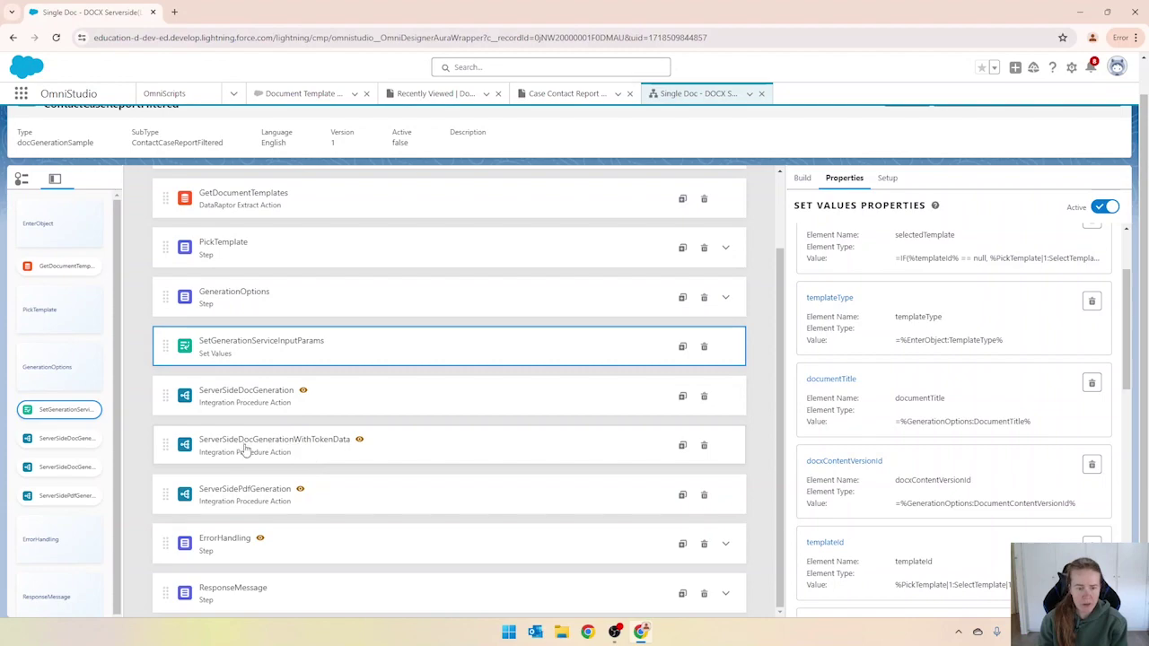
Paste the copied template record ID as ServerSideDocGenerationWithTokenData's templateId Extra Payload value.
left_click(305, 451)
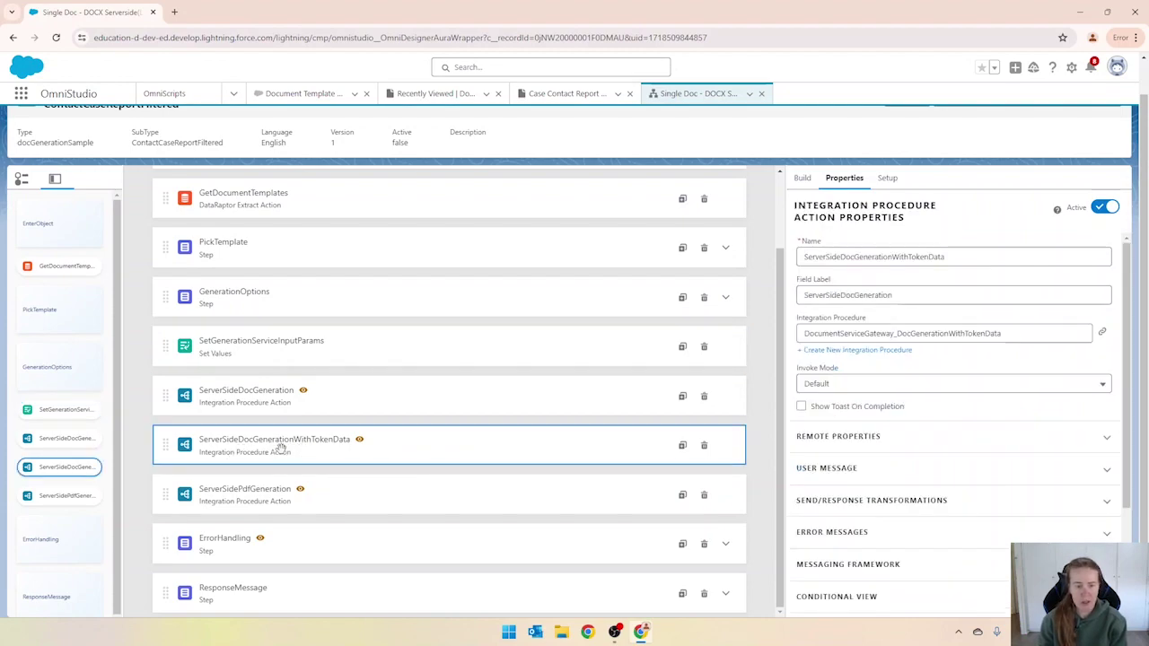
left_click(835, 438)
scroll(910, 458, "down", 4)
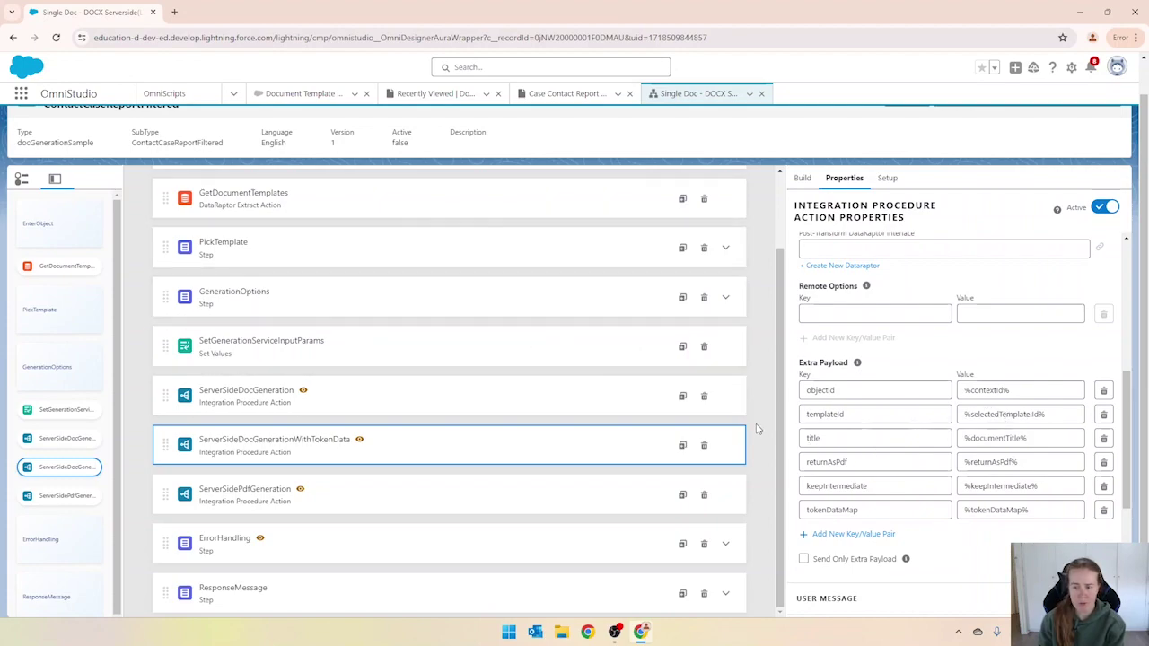
triple_click(1052, 415)
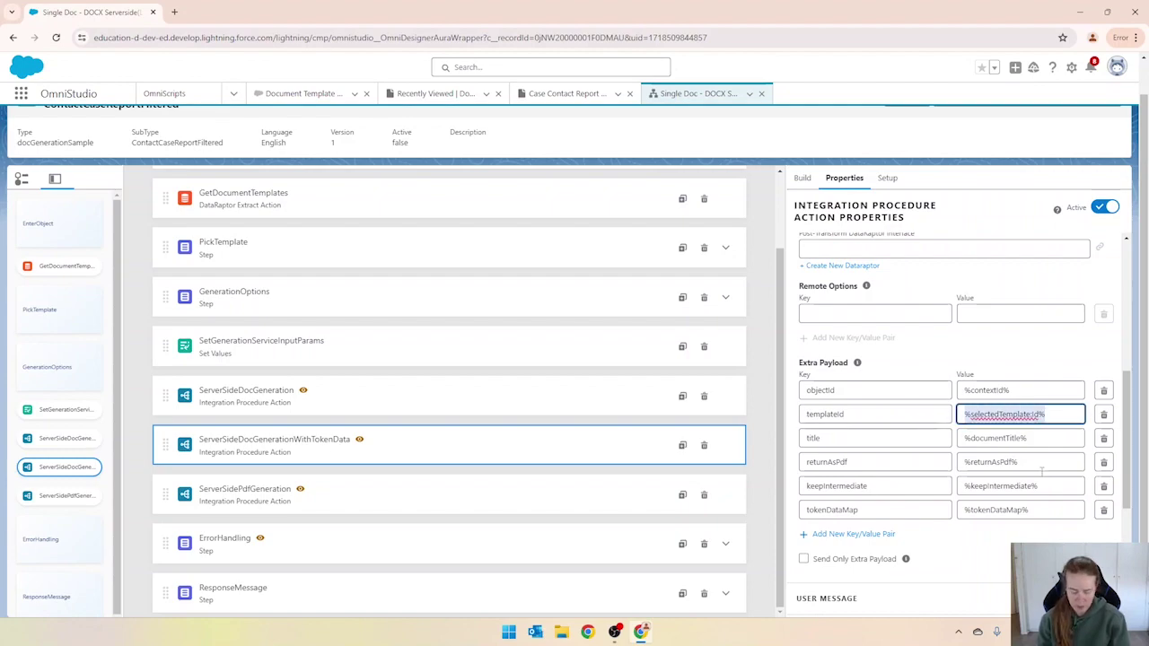
type("2dtW20000000JVhIAM")
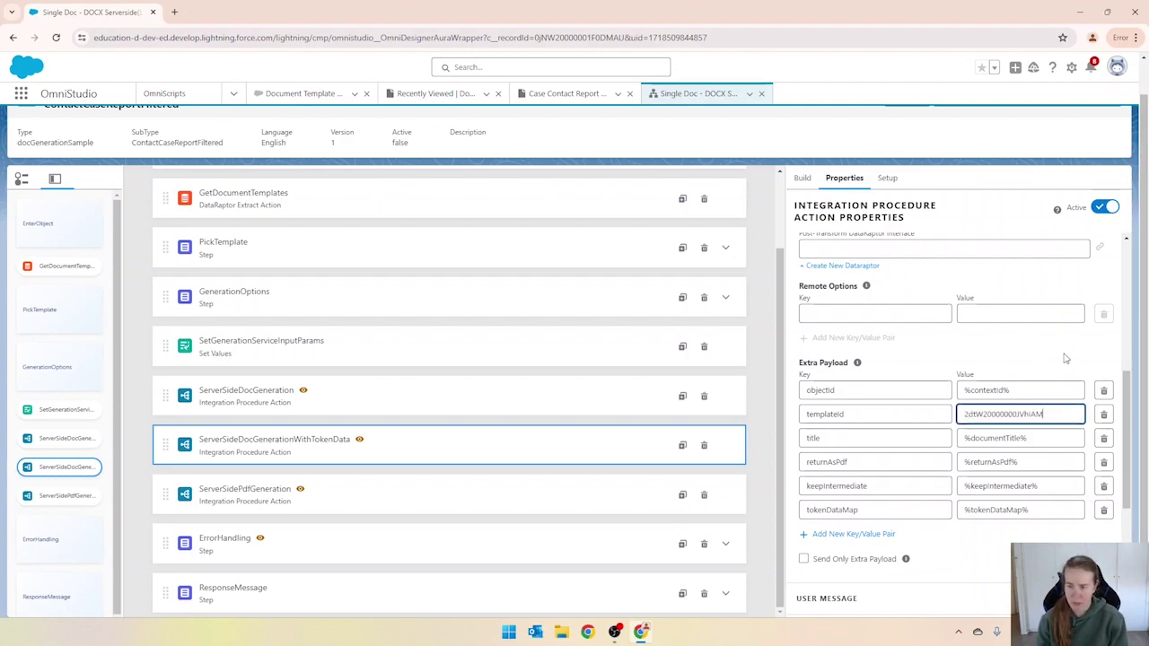
left_click(1065, 358)
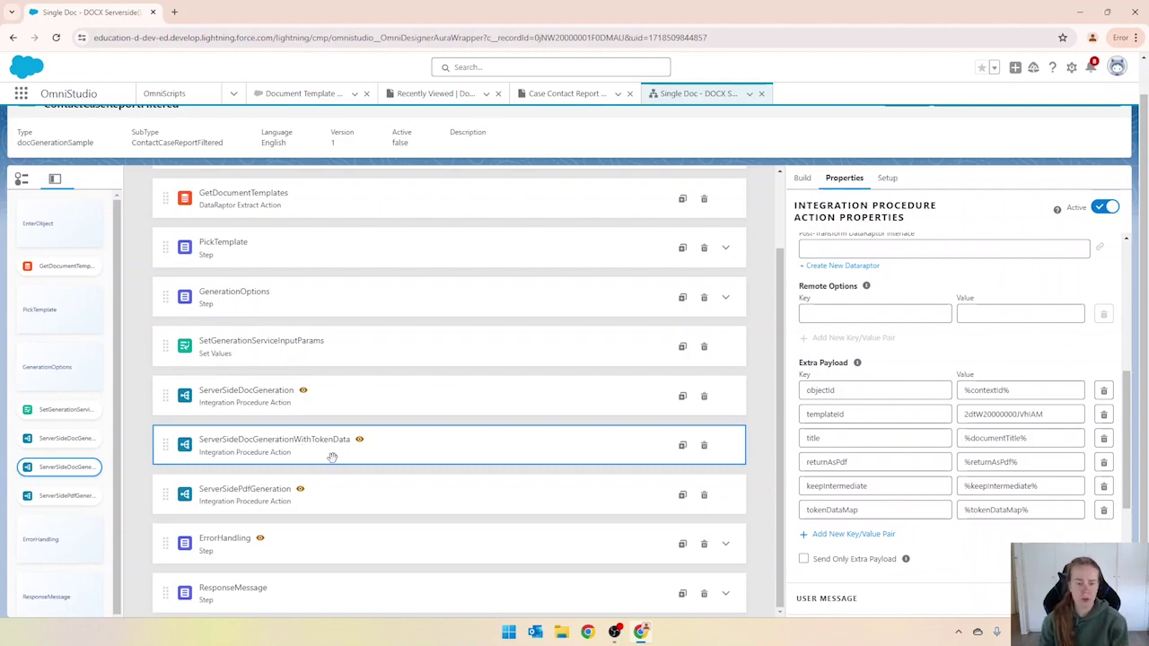
Delete the ServerSideDocGeneration and ServerSidePdfGeneration elements.
left_click(297, 403)
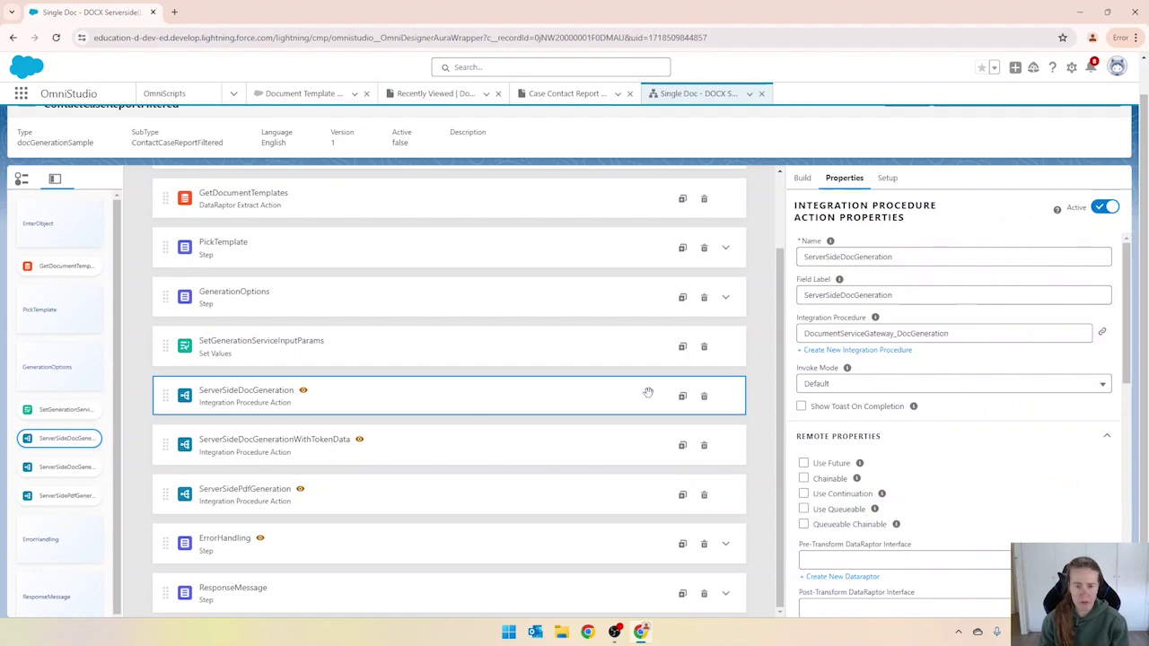
left_click(704, 396)
left_click(731, 360)
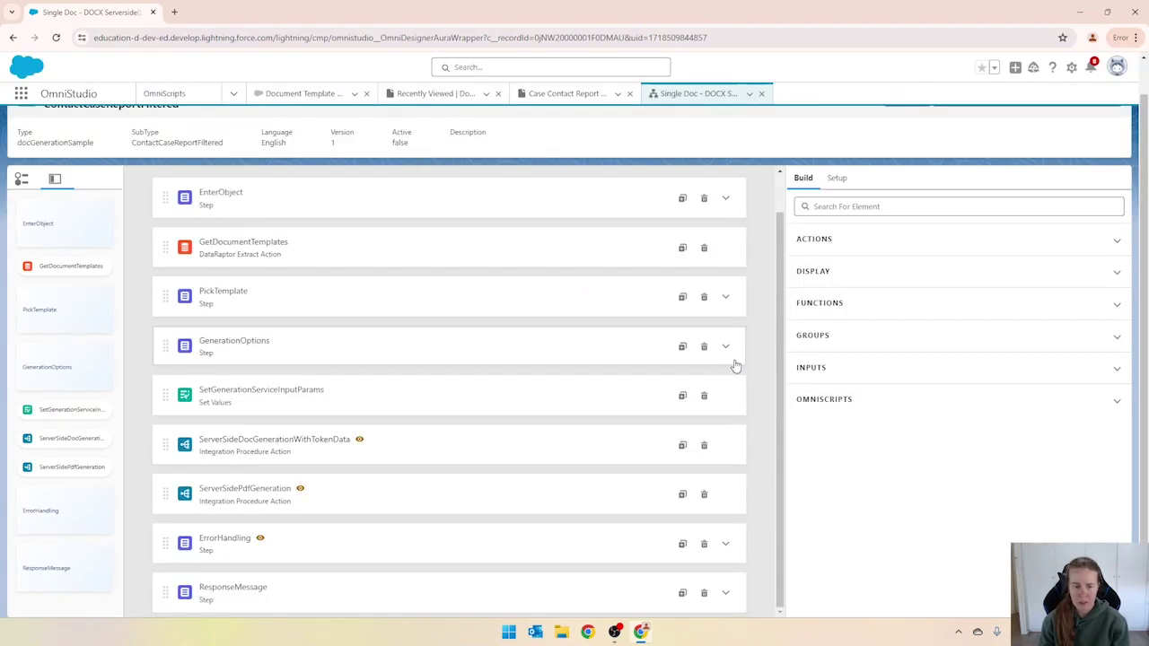
left_click(604, 484)
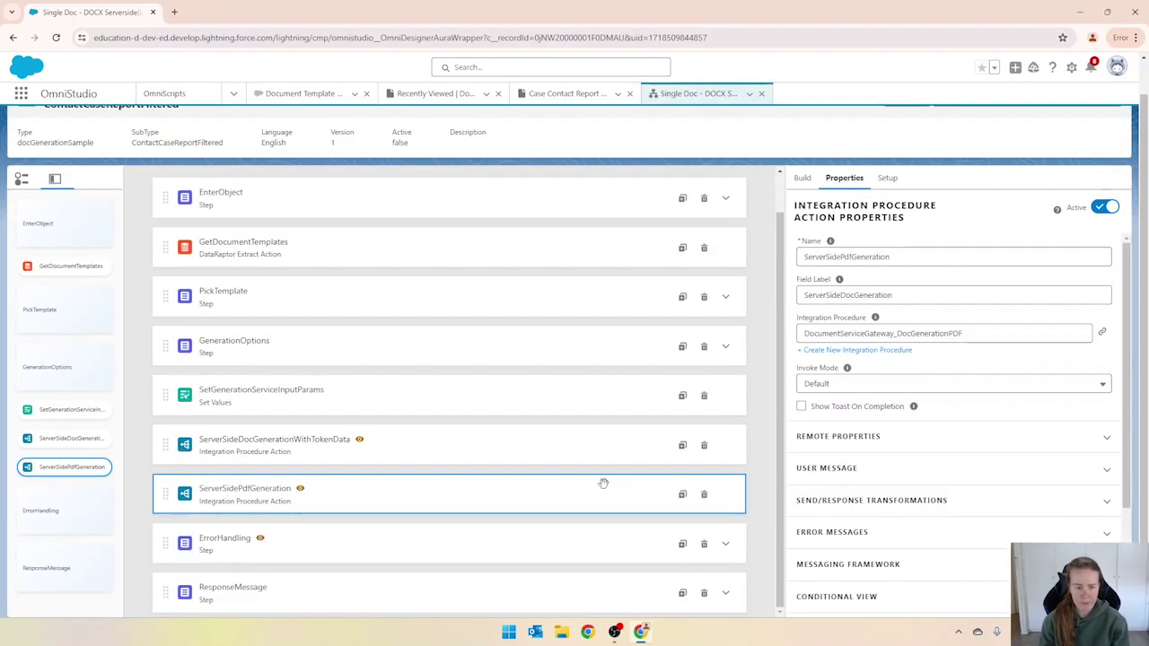
left_click(704, 494)
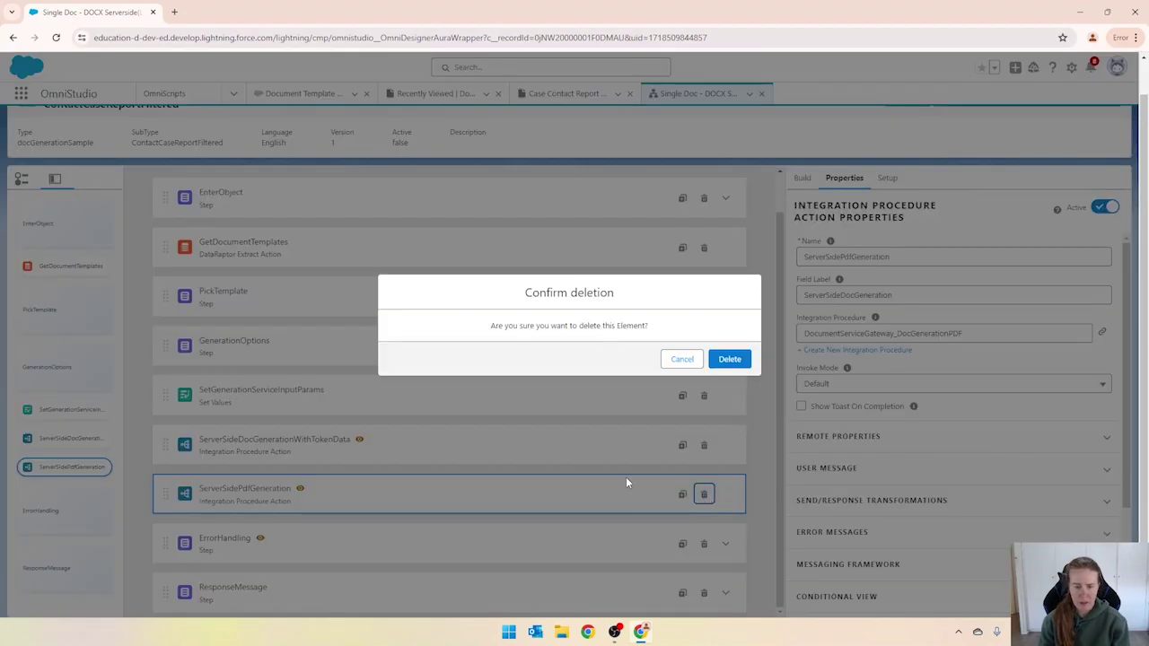
left_click(730, 360)
Remove the Conditional View condition from ServerSideDocGenerationWithTokenData.
left_click(431, 477)
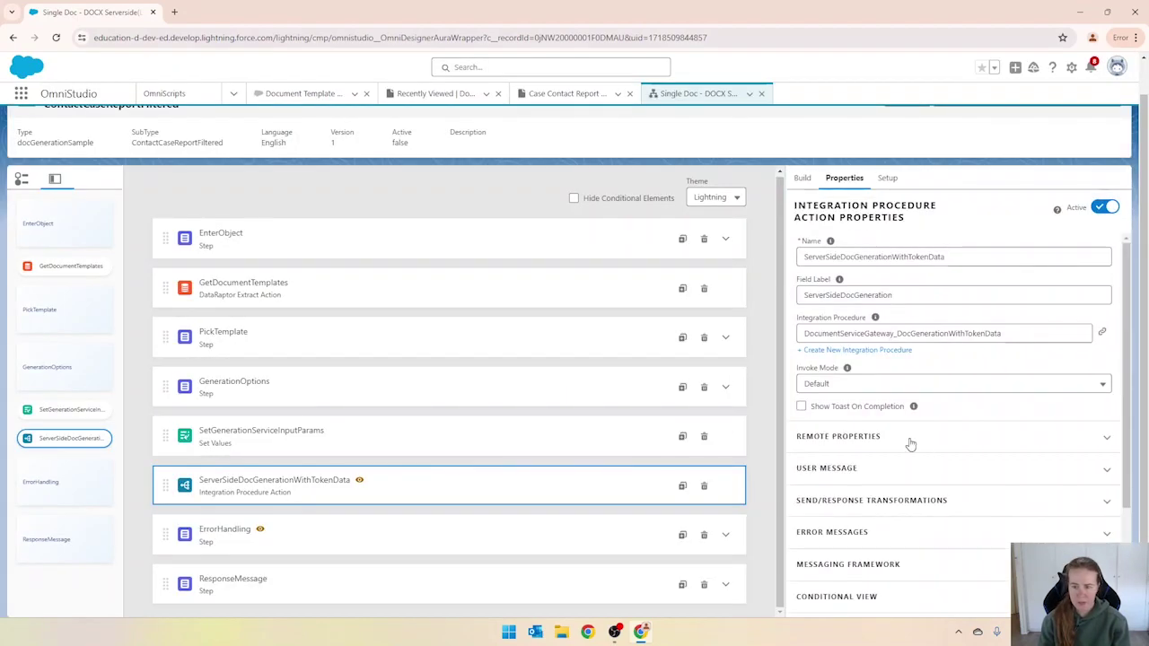
scroll(944, 465, "down", 2)
left_click(875, 477)
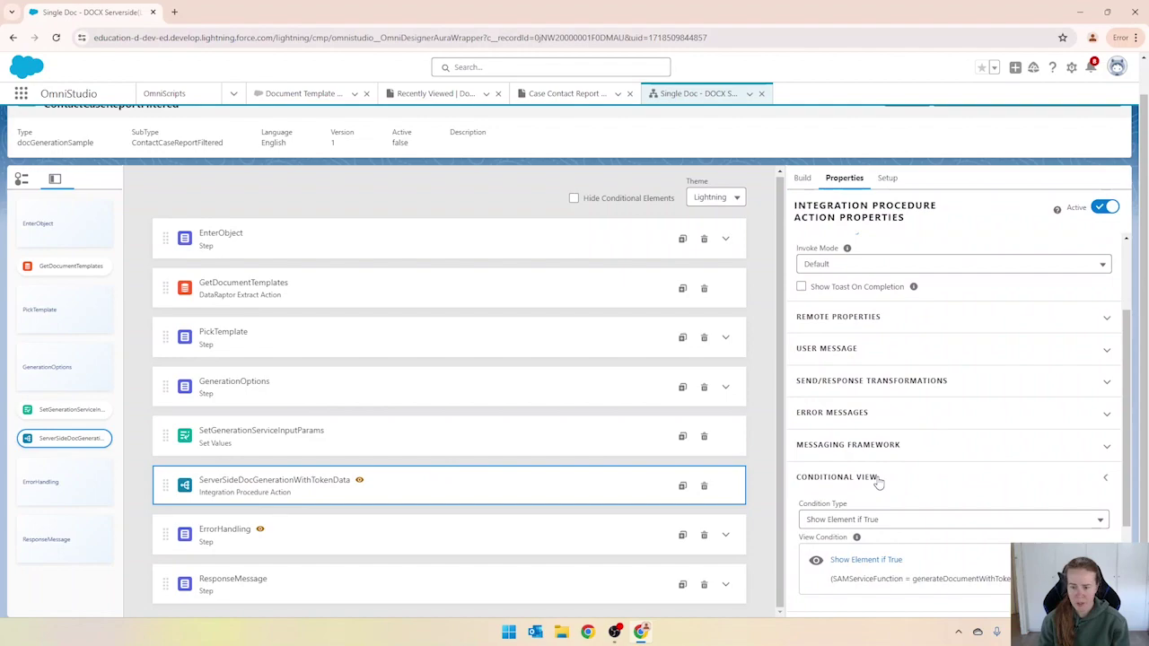
scroll(933, 490, "down", 2)
left_click(1089, 422)
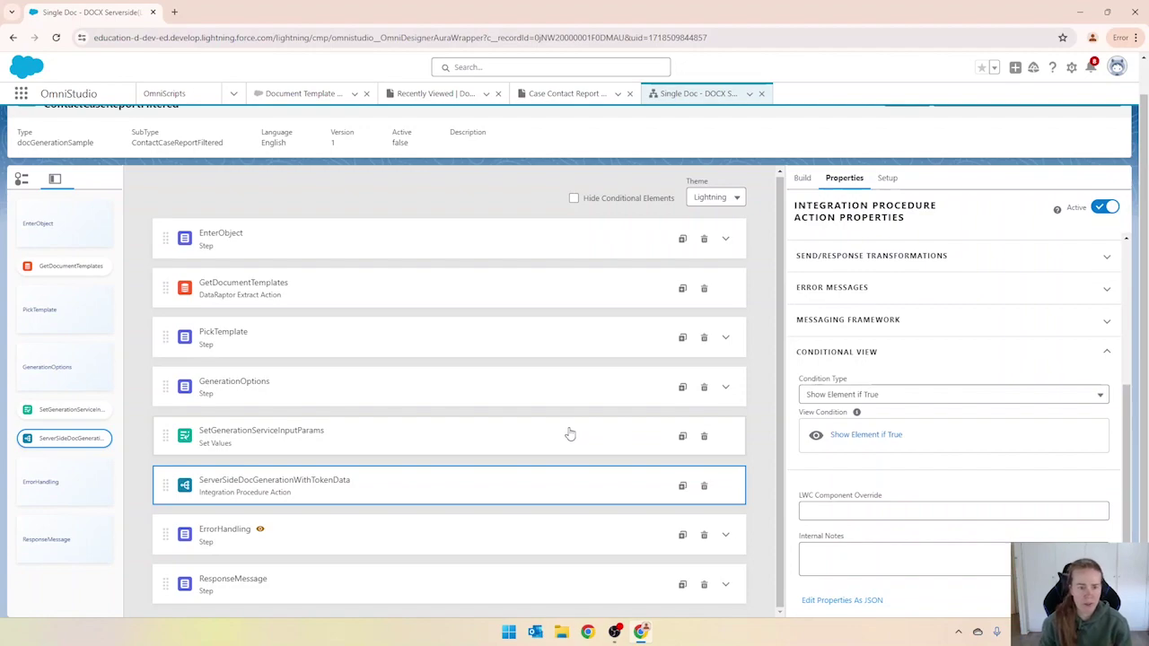
Delete the GetDocumentTemplates and PickTemplate elements.
left_click(216, 288)
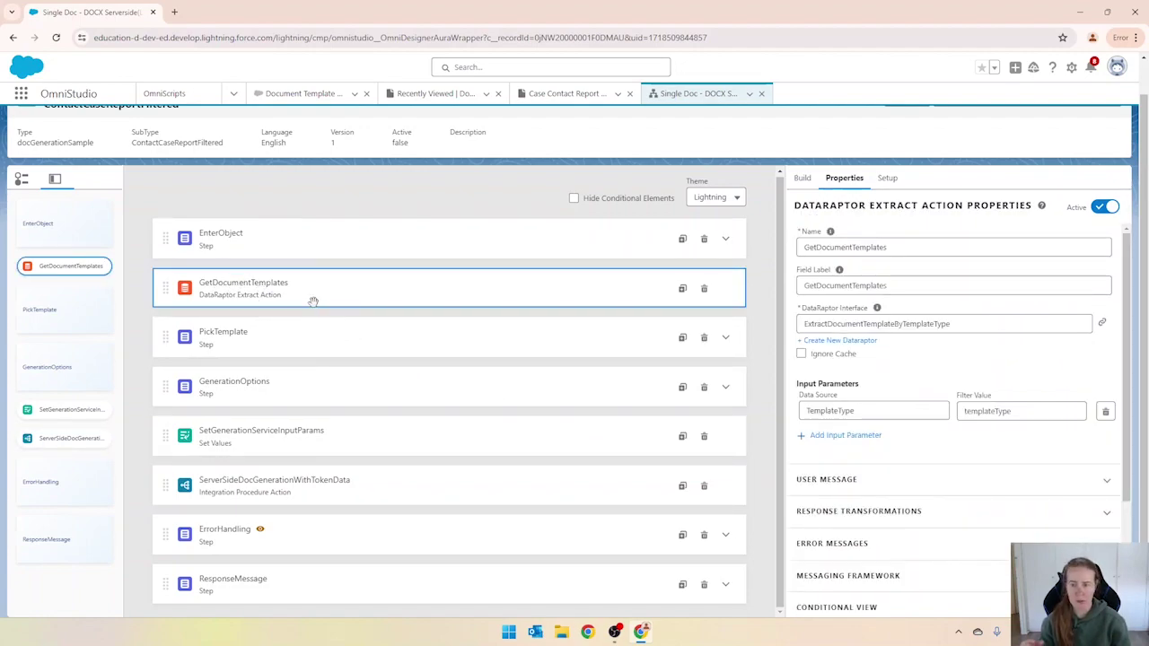
left_click(703, 290)
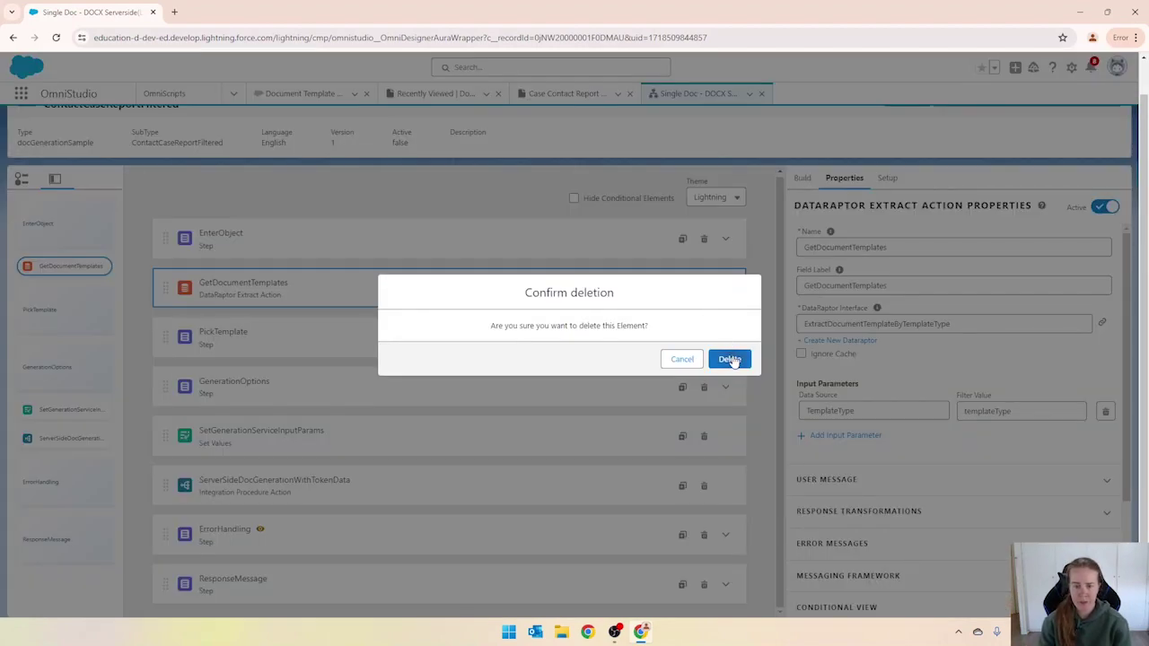
left_click(730, 360)
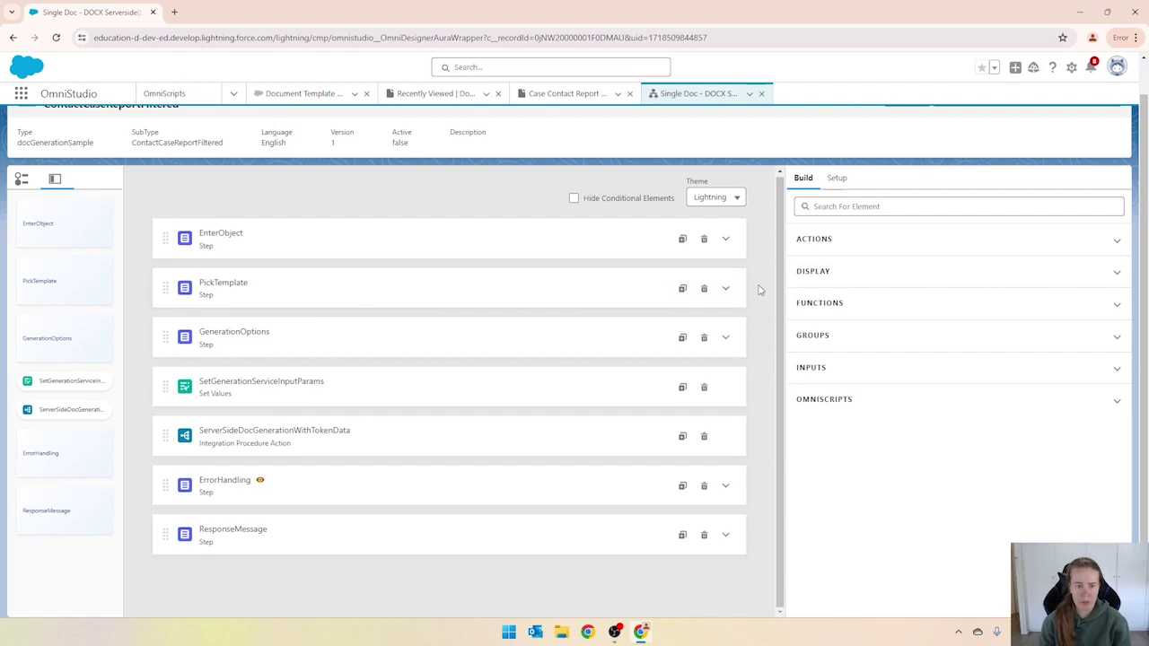
left_click(704, 290)
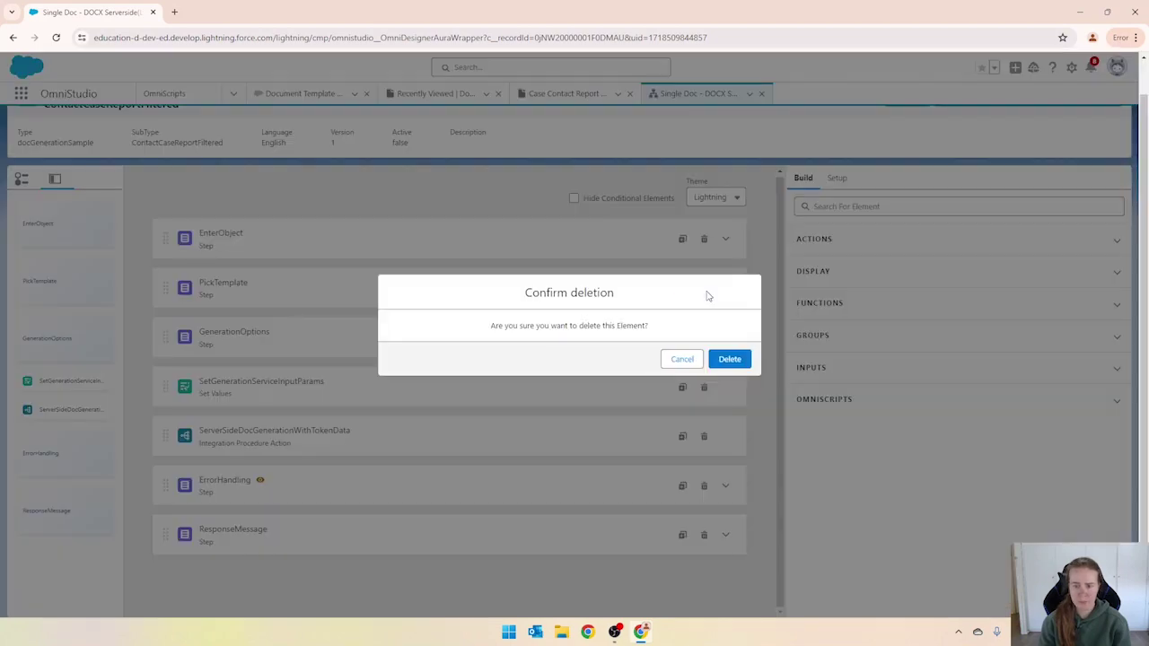
left_click(730, 359)
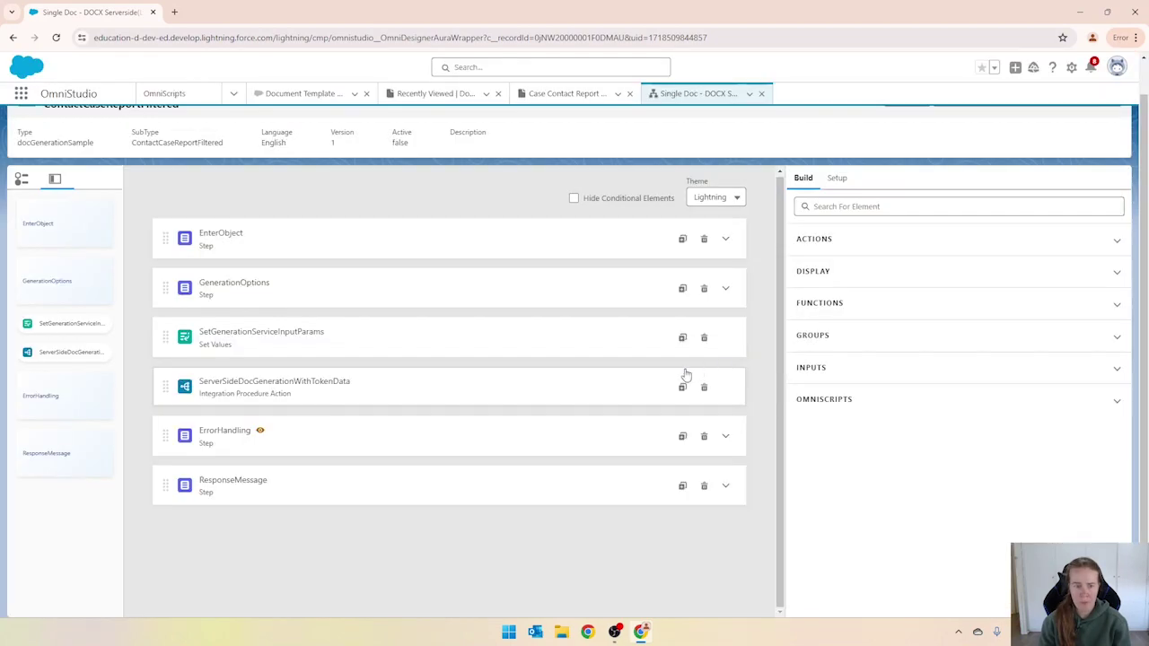
Expand GenerationOptions and view the Service Function and Output File Format option lists.
left_click(230, 292)
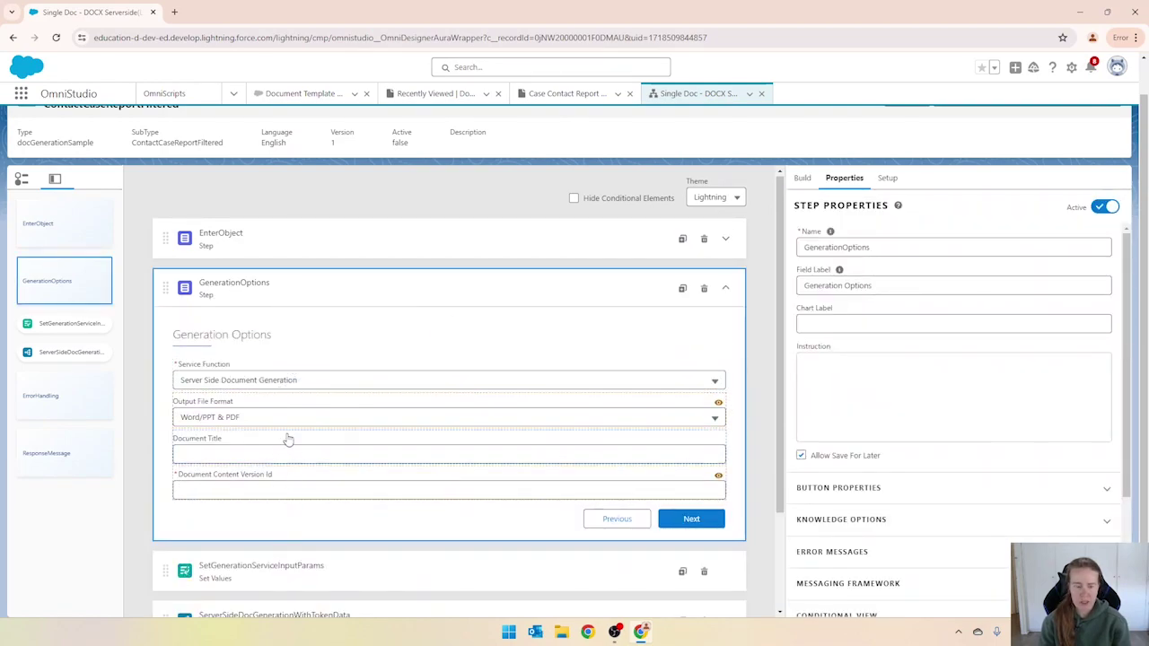
scroll(285, 401, "down", 3)
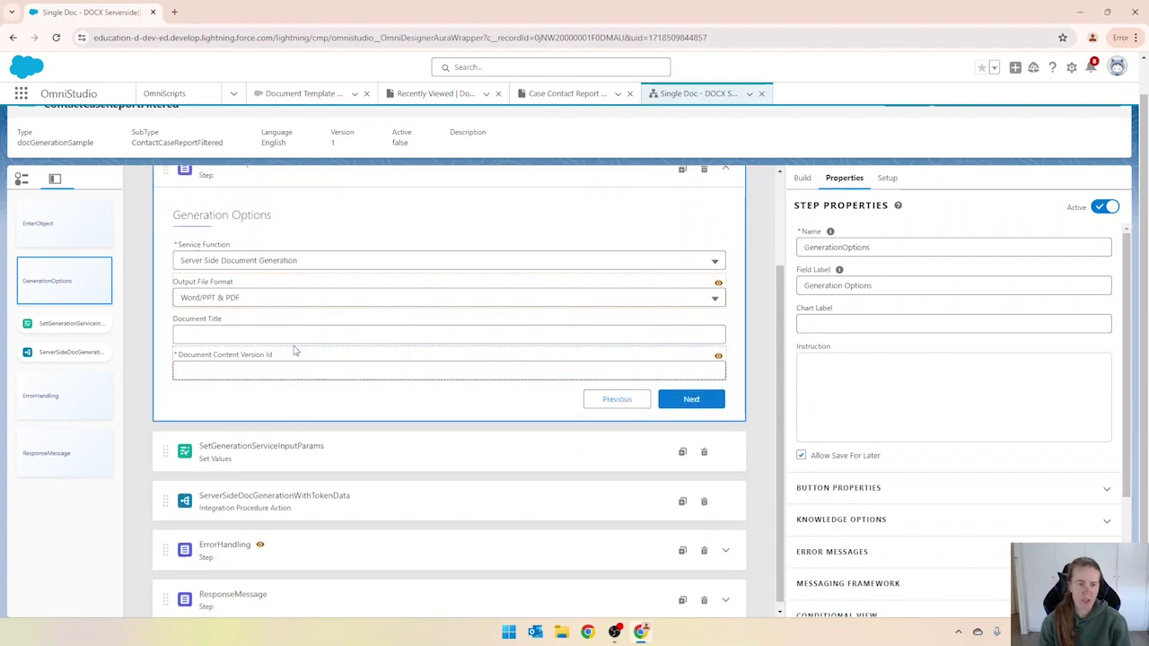
left_click(251, 261)
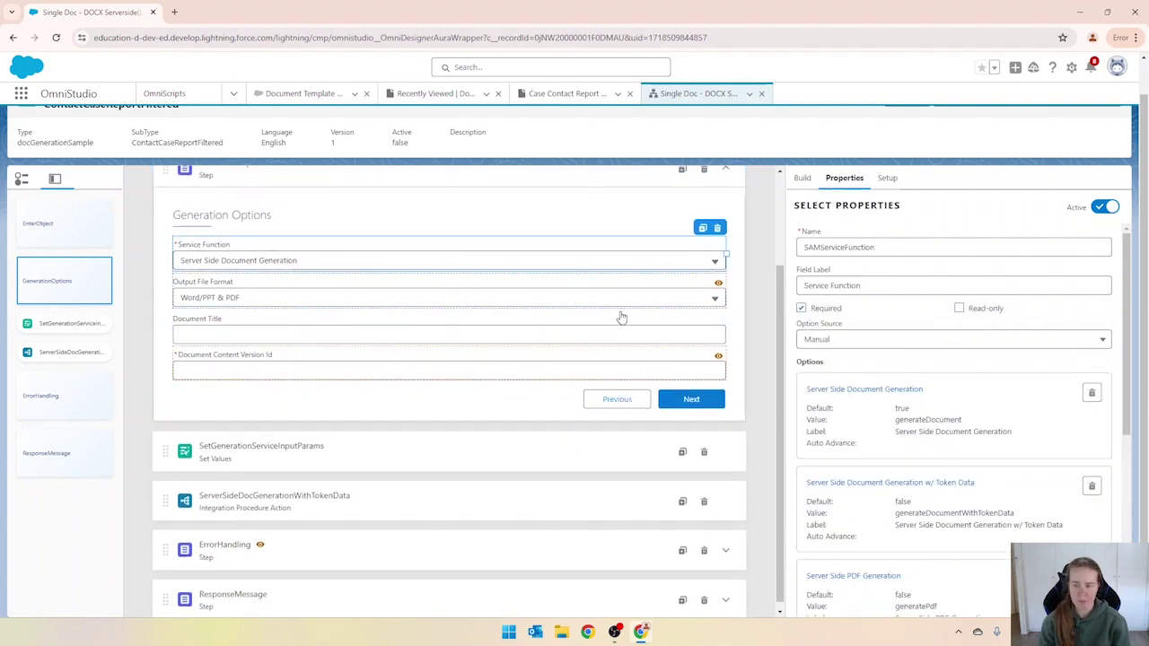
scroll(888, 449, "down", 3)
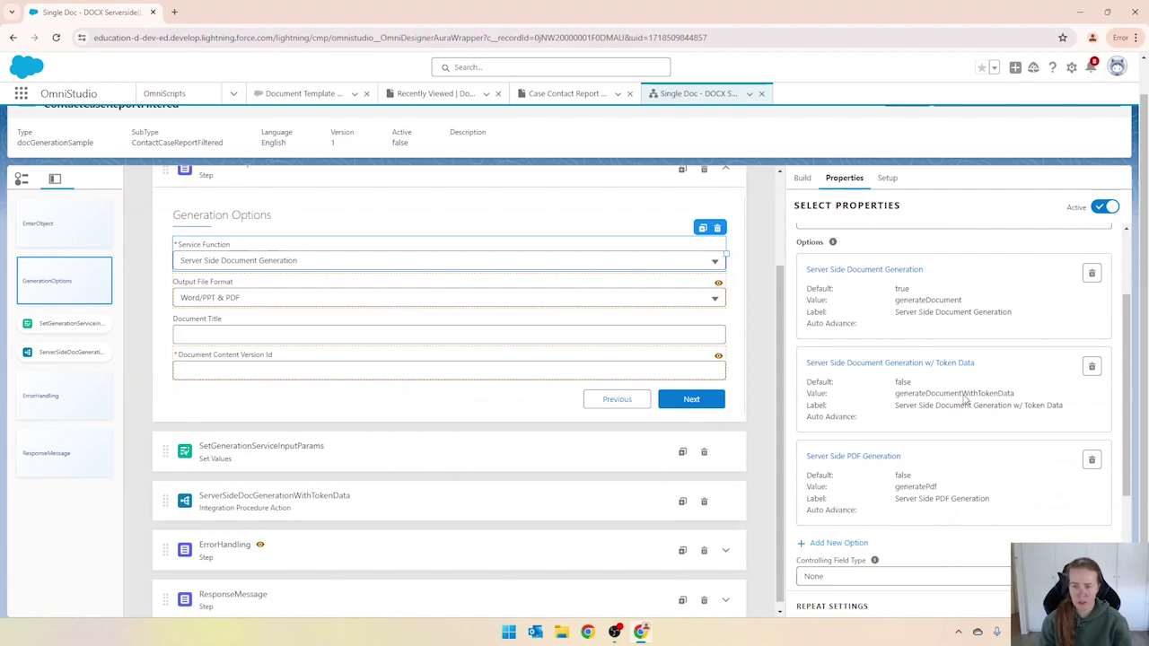
left_click(245, 289)
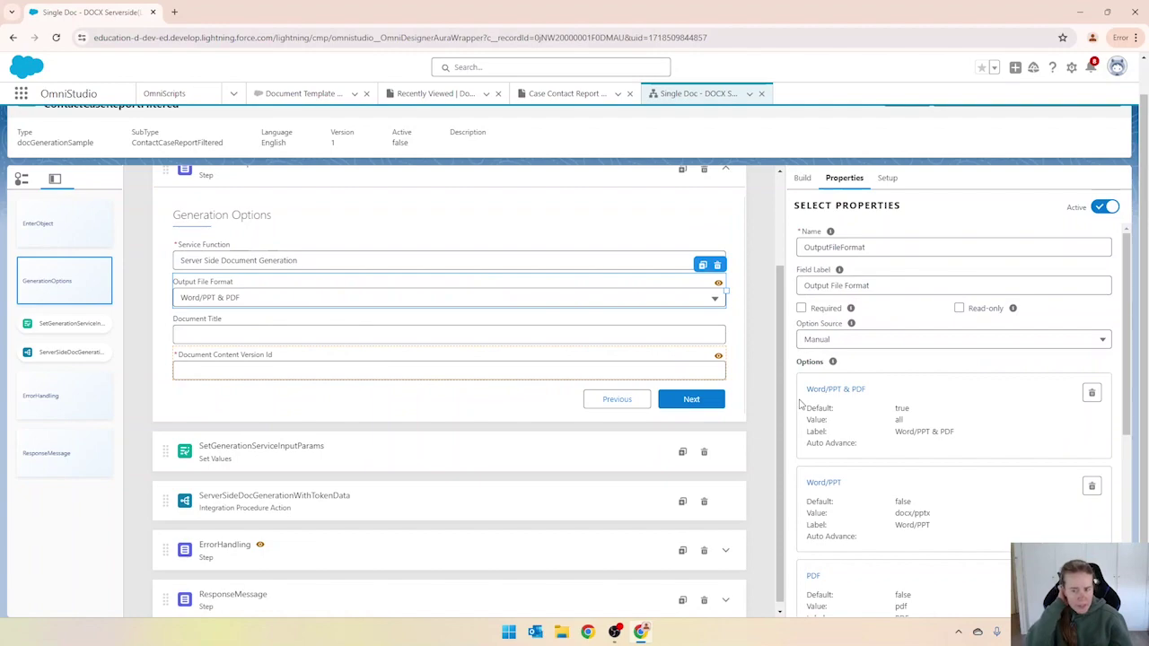
scroll(990, 411, "down", 1)
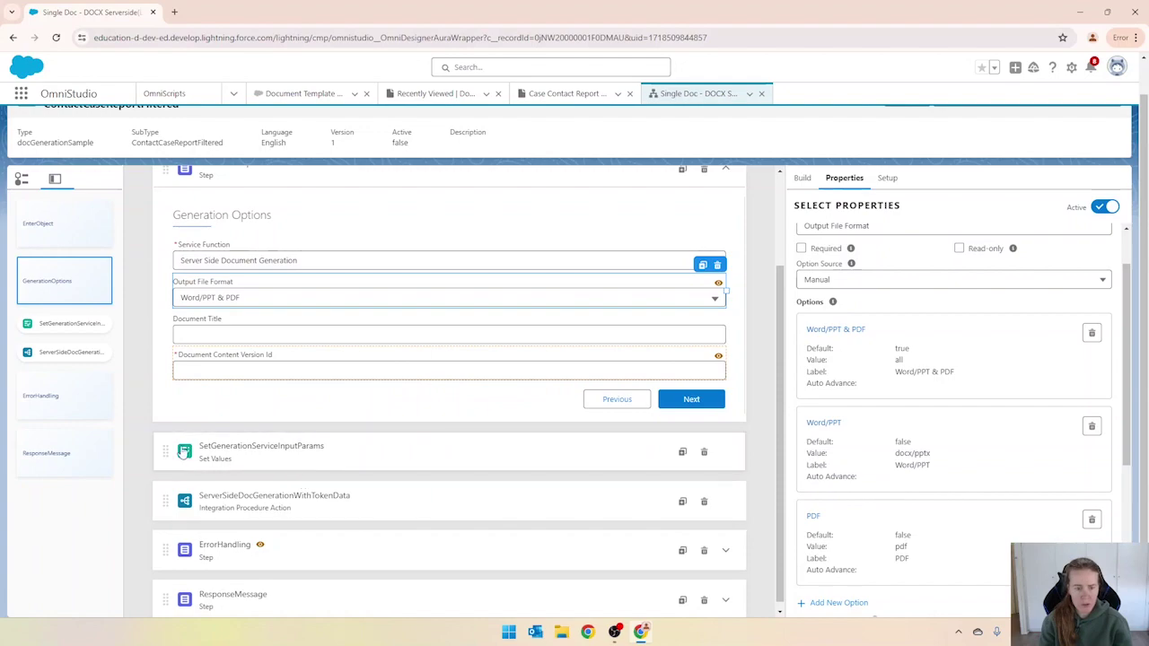
Remove the selectedTemplate mapping and set templateType to the fixed value MicrosoftWord.
left_click(256, 462)
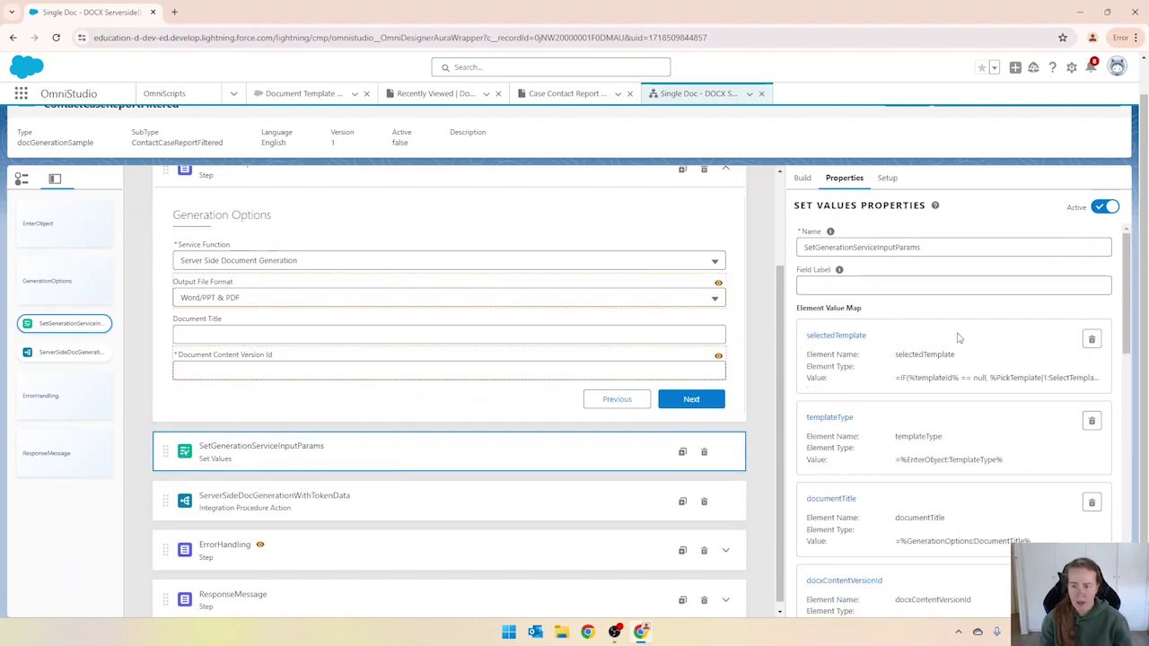
left_click(1092, 340)
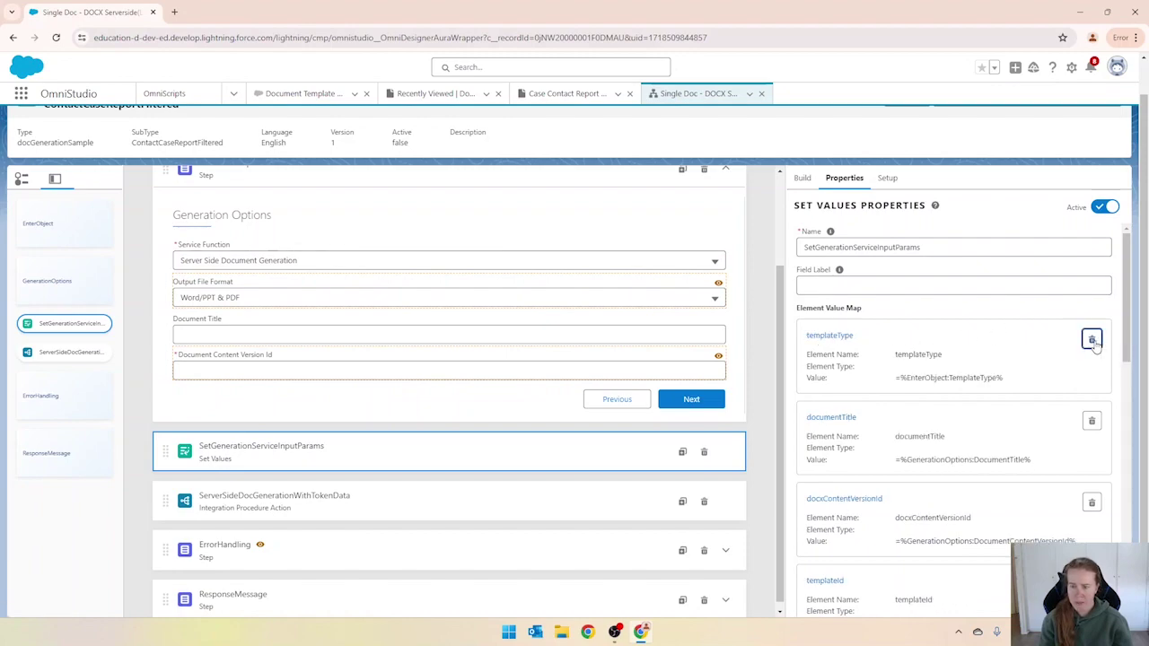
left_click(830, 336)
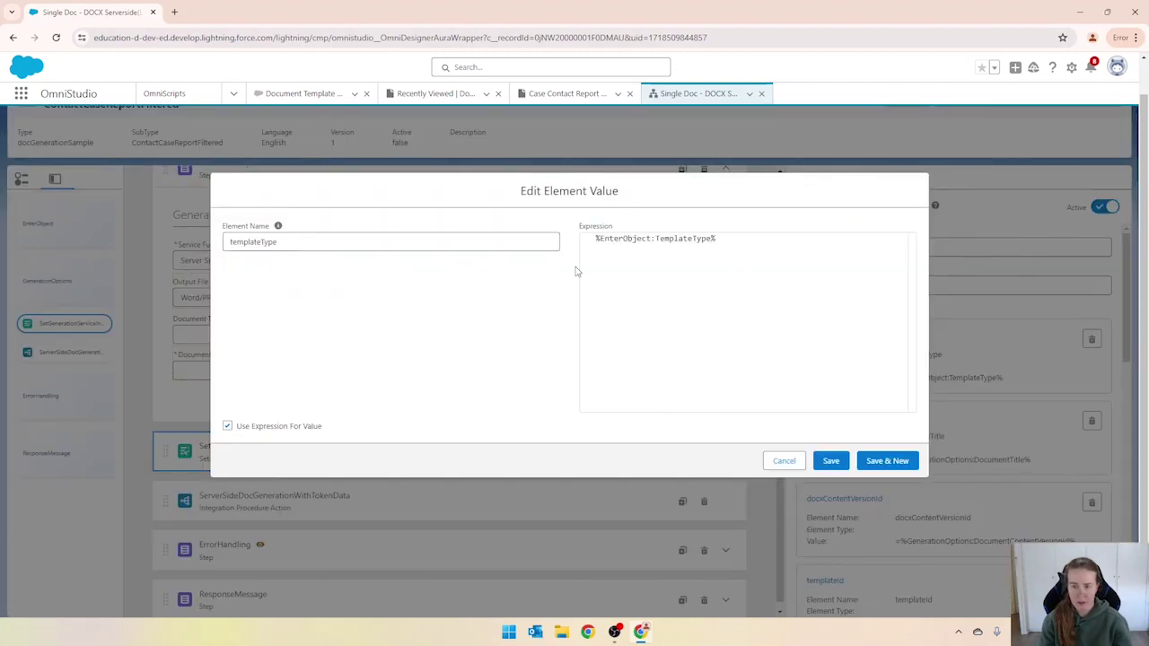
left_click_drag(736, 240, 547, 243)
left_click(292, 429)
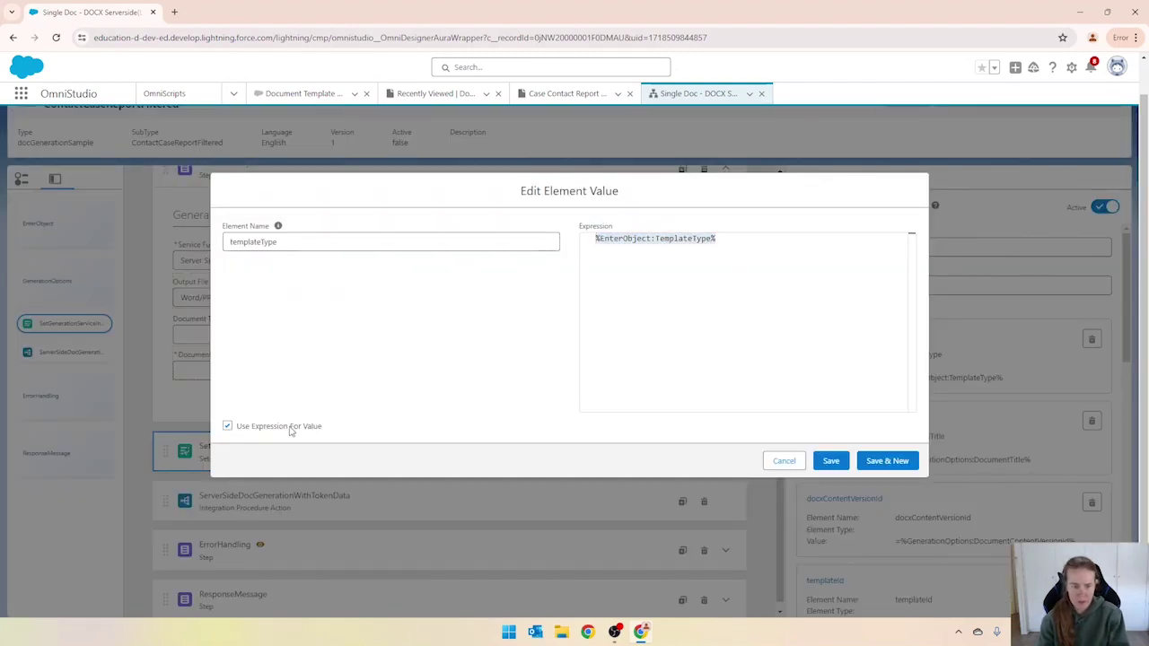
left_click_drag(695, 322, 574, 322)
type("MicrosoftWo")
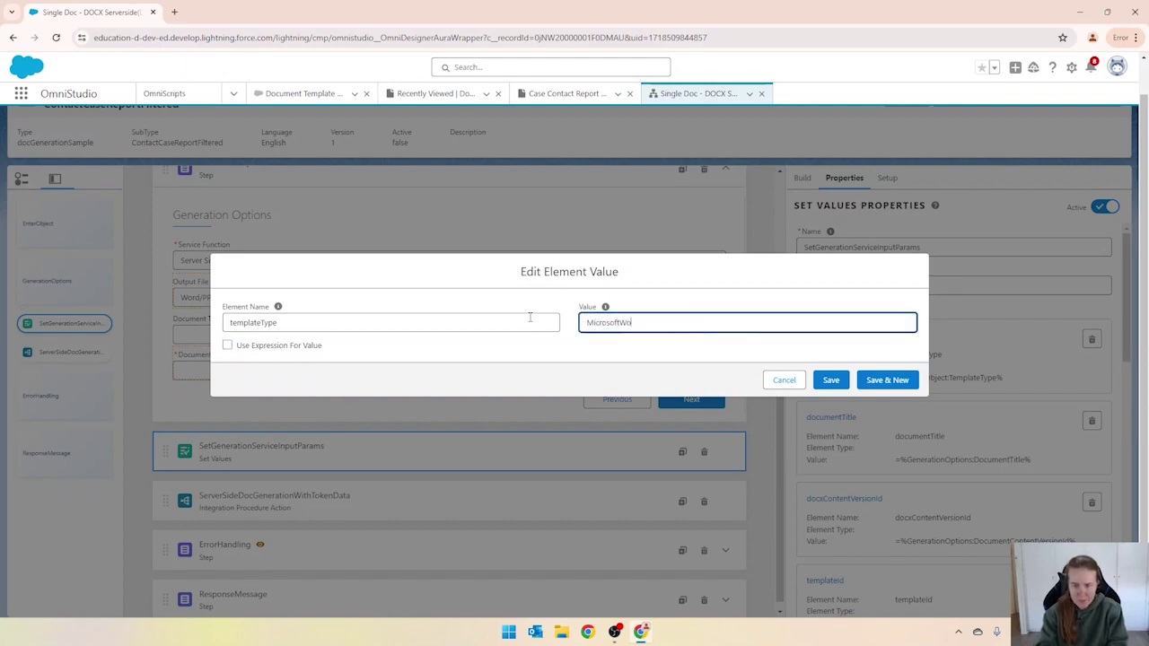
type("rd")
key("ctrl+a")
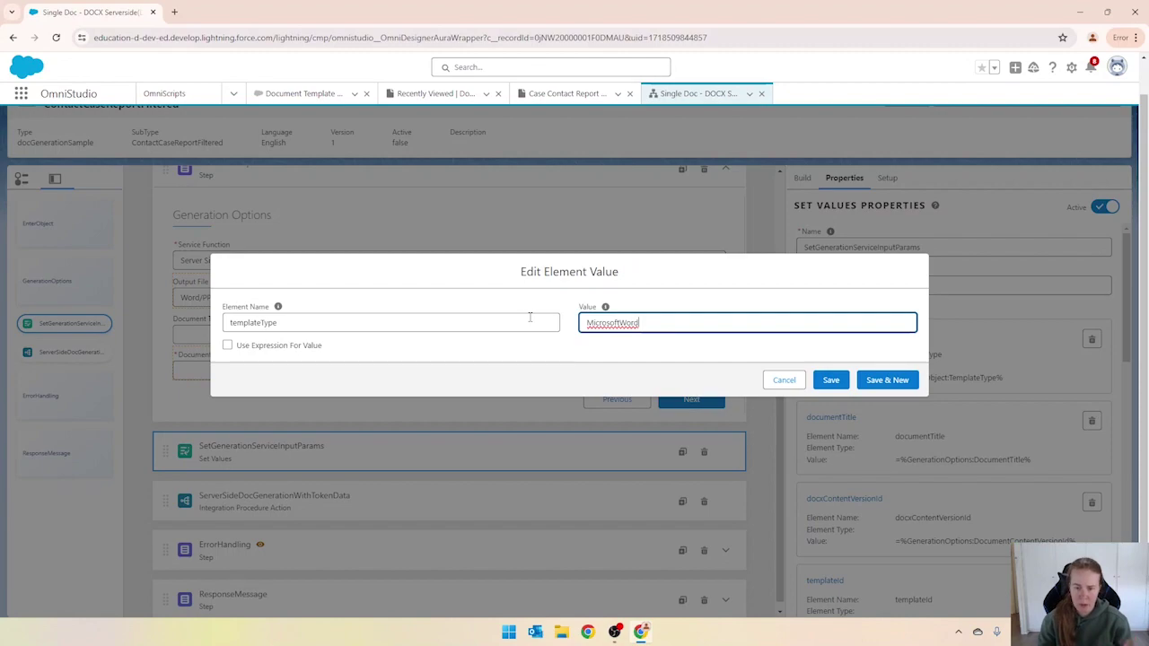
left_click(831, 380)
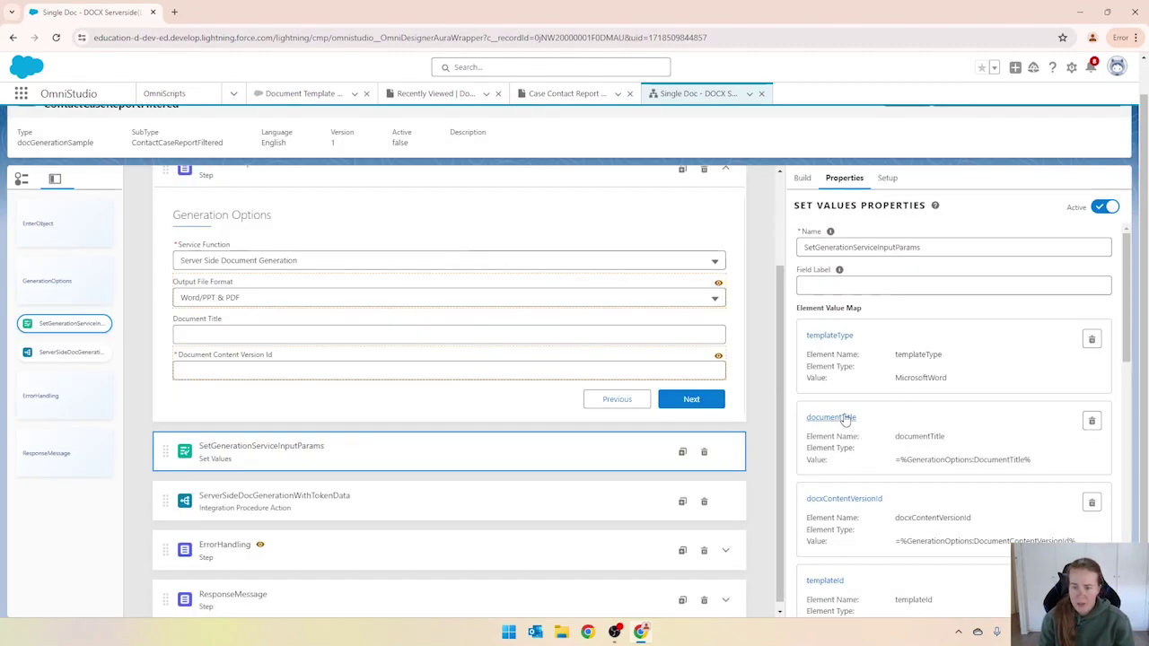
Set documentTitle to the fixed text 'Contact Case Report Filtered'.
left_click(847, 416)
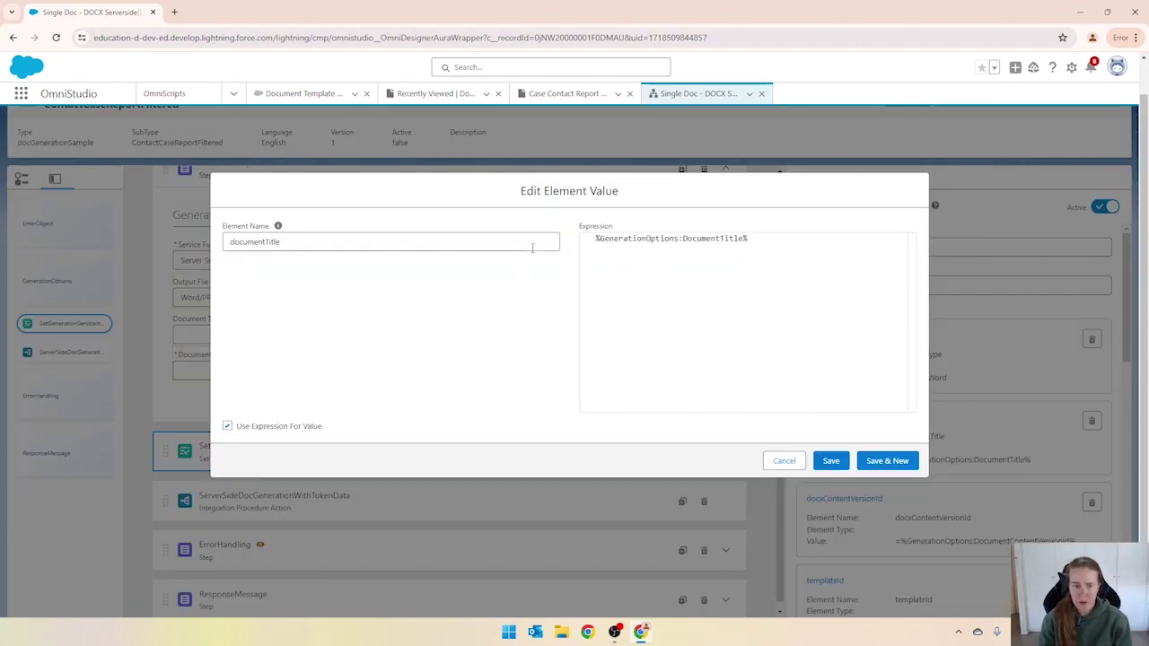
left_click(286, 429)
left_click_drag(735, 324, 570, 324)
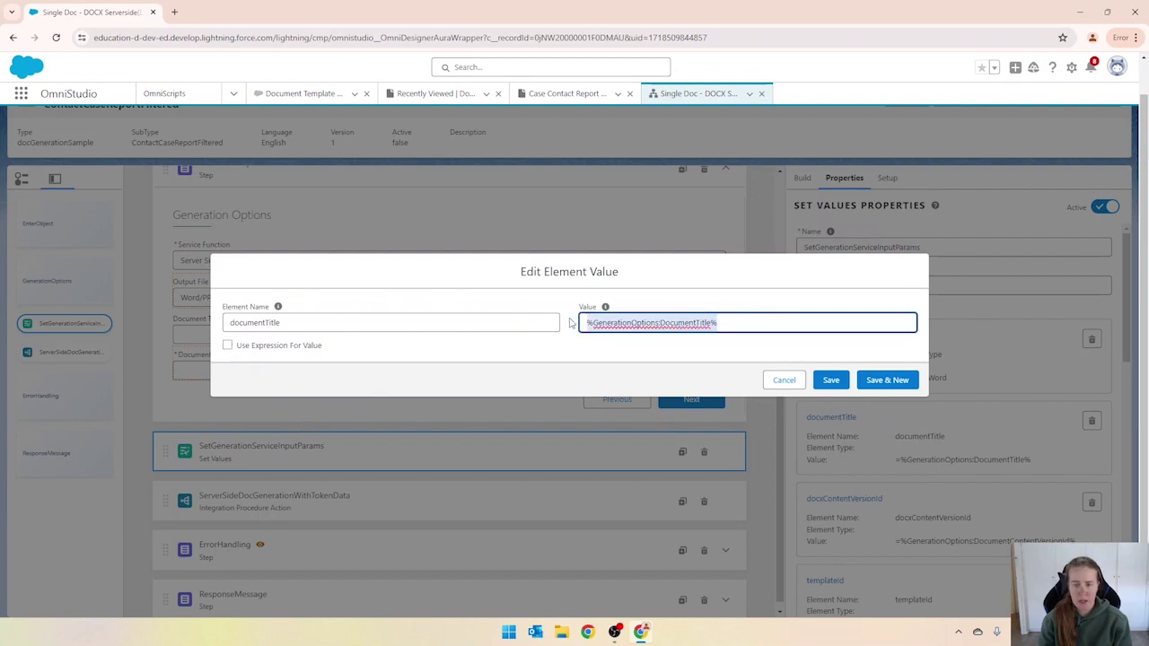
type("Contact C")
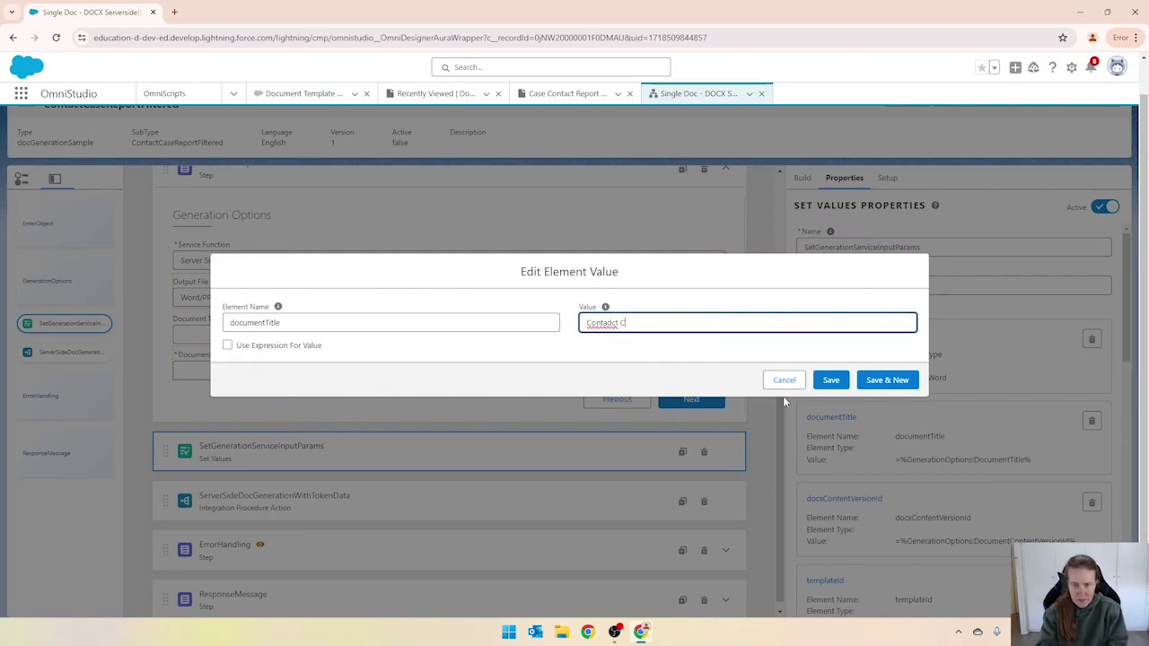
type("ase")
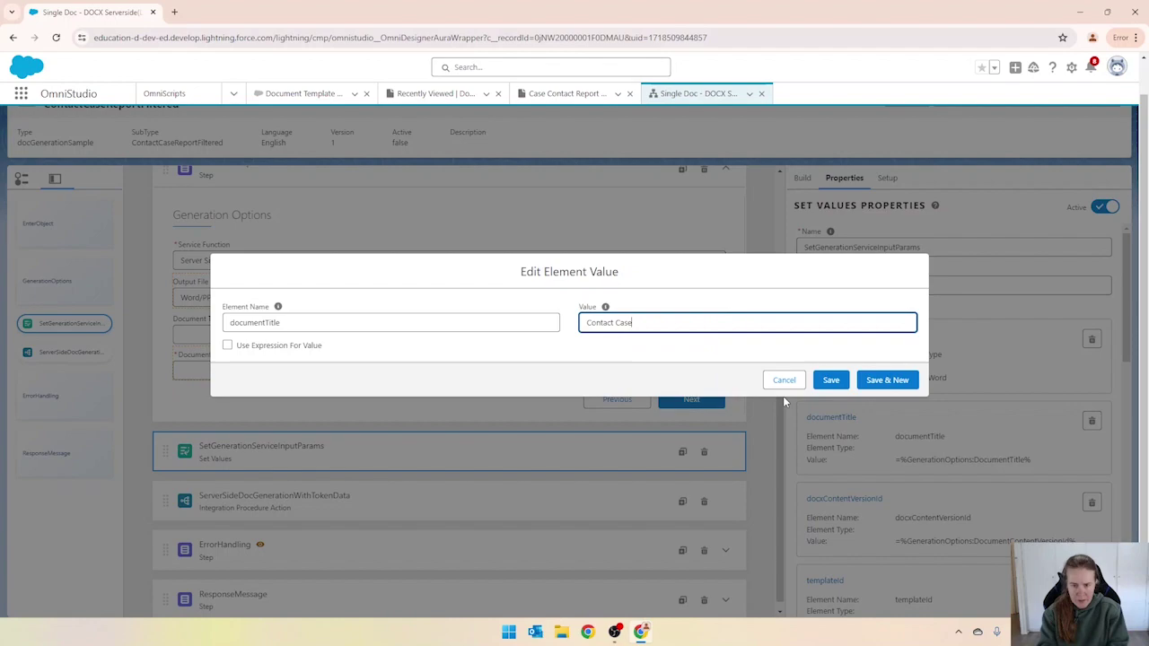
type(" Report Filtered")
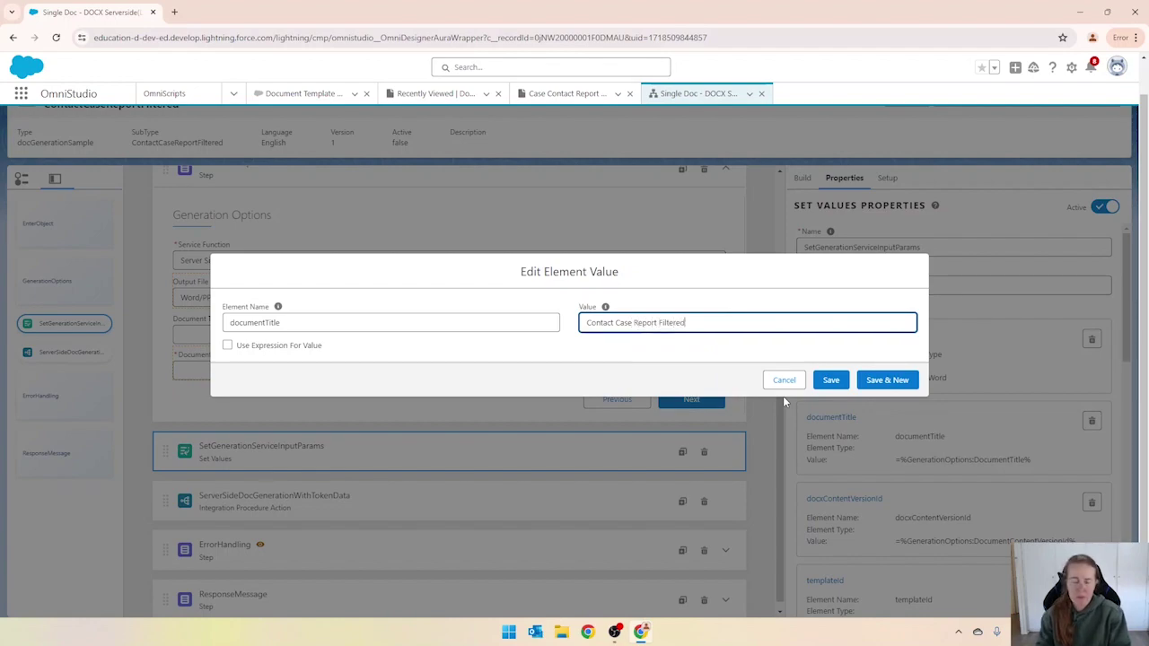
left_click(834, 380)
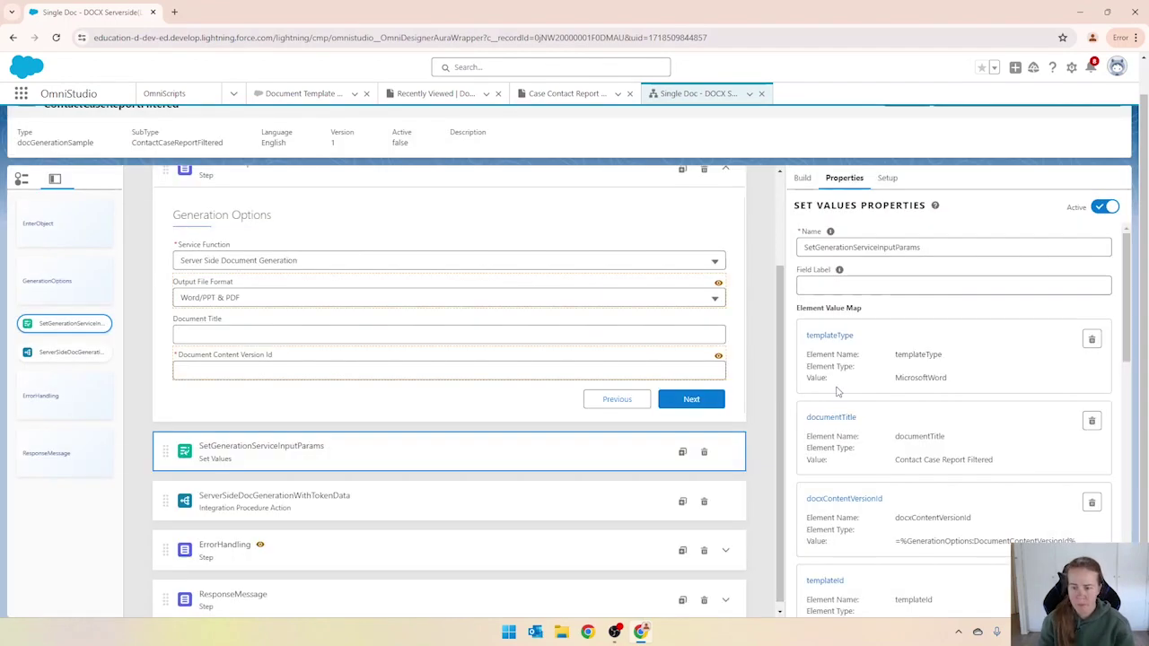
Delete the docxContentVersionId and templateId mappings from the set values.
scroll(860, 474, "down", 1)
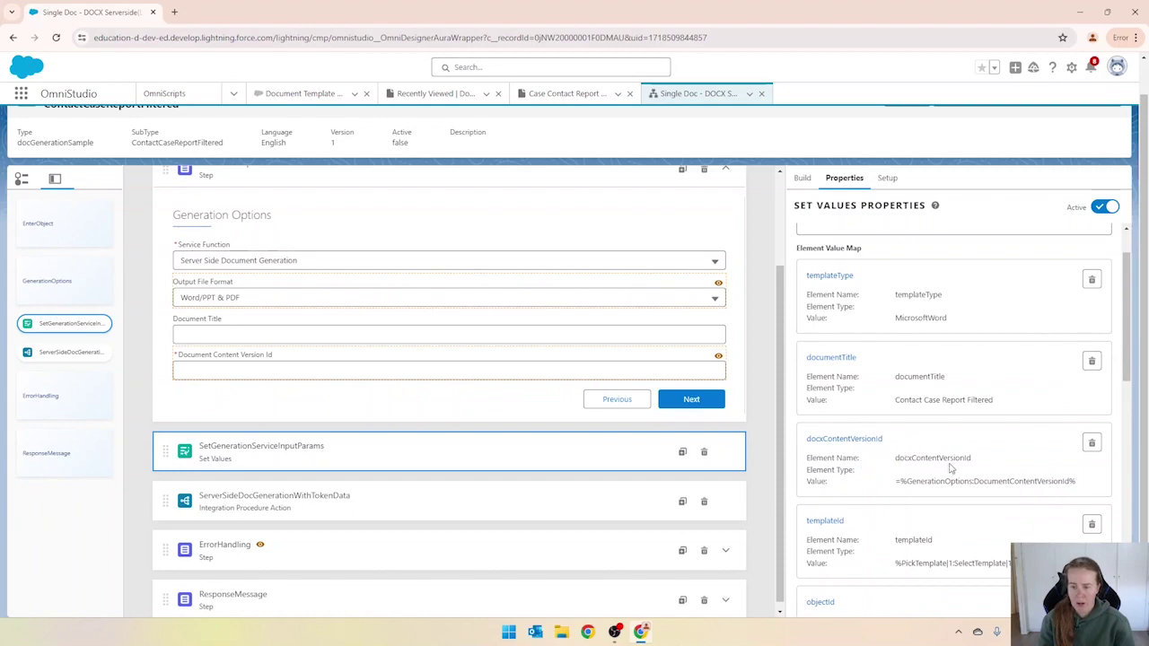
scroll(943, 449, "down", 1)
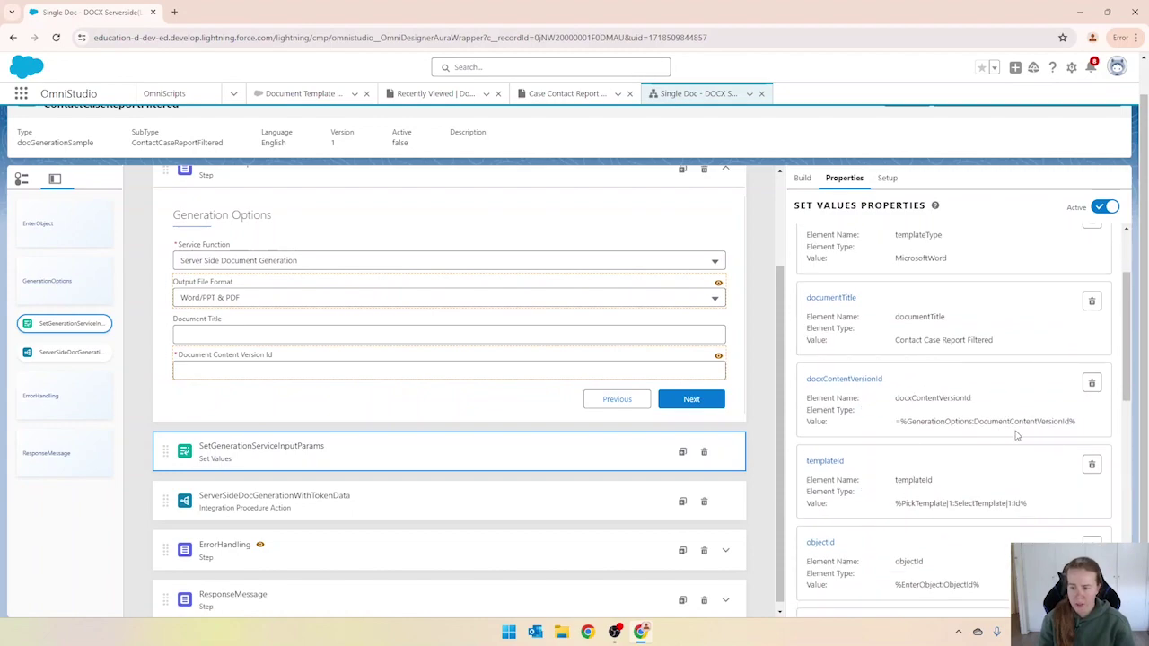
left_click(1092, 383)
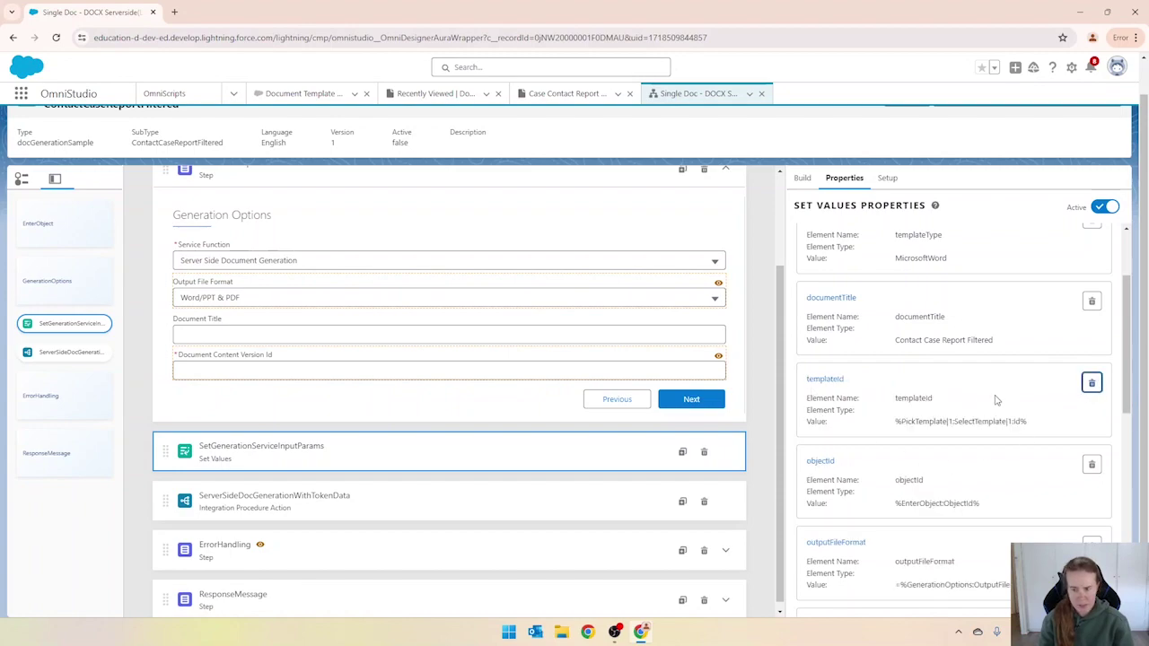
left_click(1092, 383)
scroll(475, 405, "up", 3)
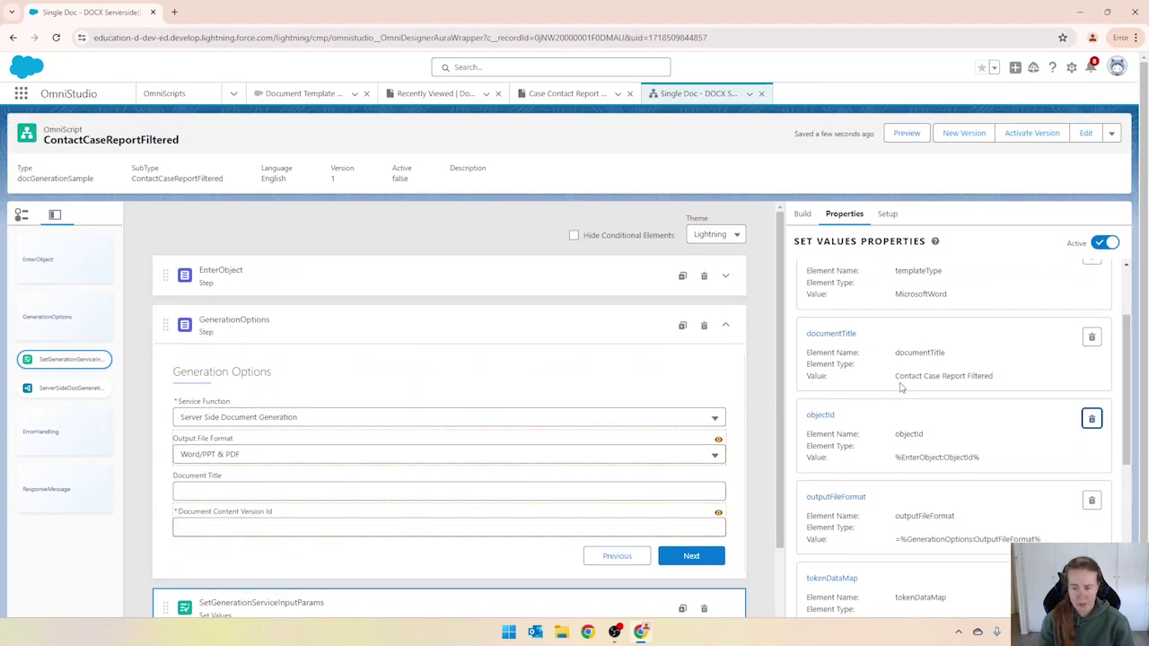
scroll(900, 386, "down", 2)
scroll(843, 455, "down", 1)
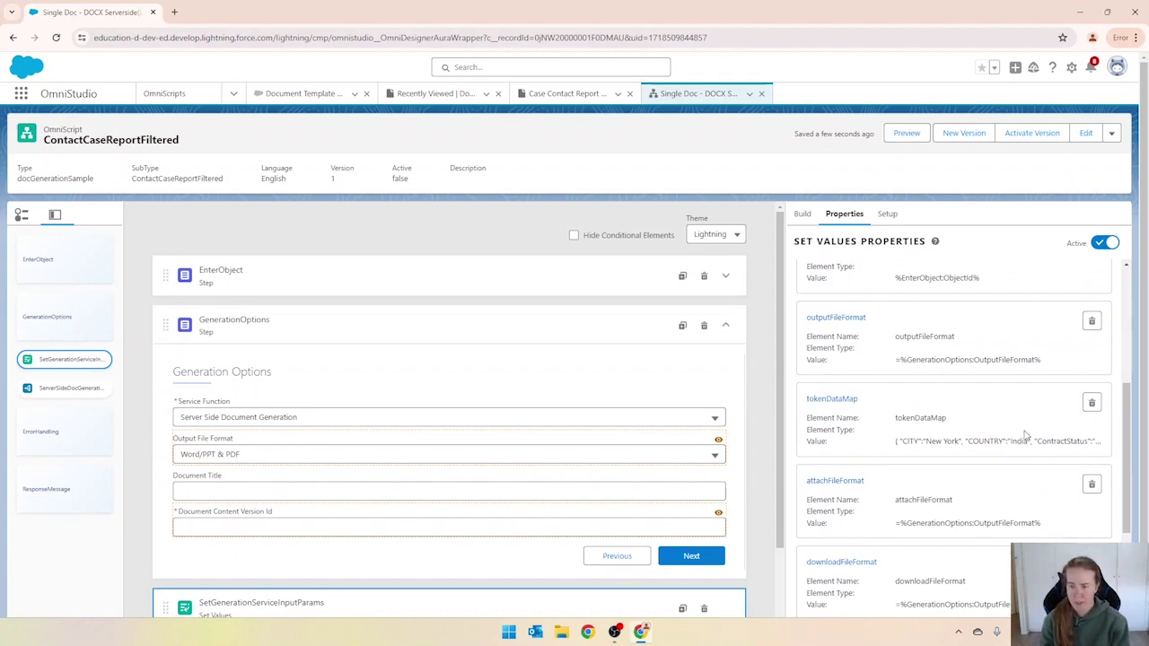
scroll(1025, 435, "down", 2)
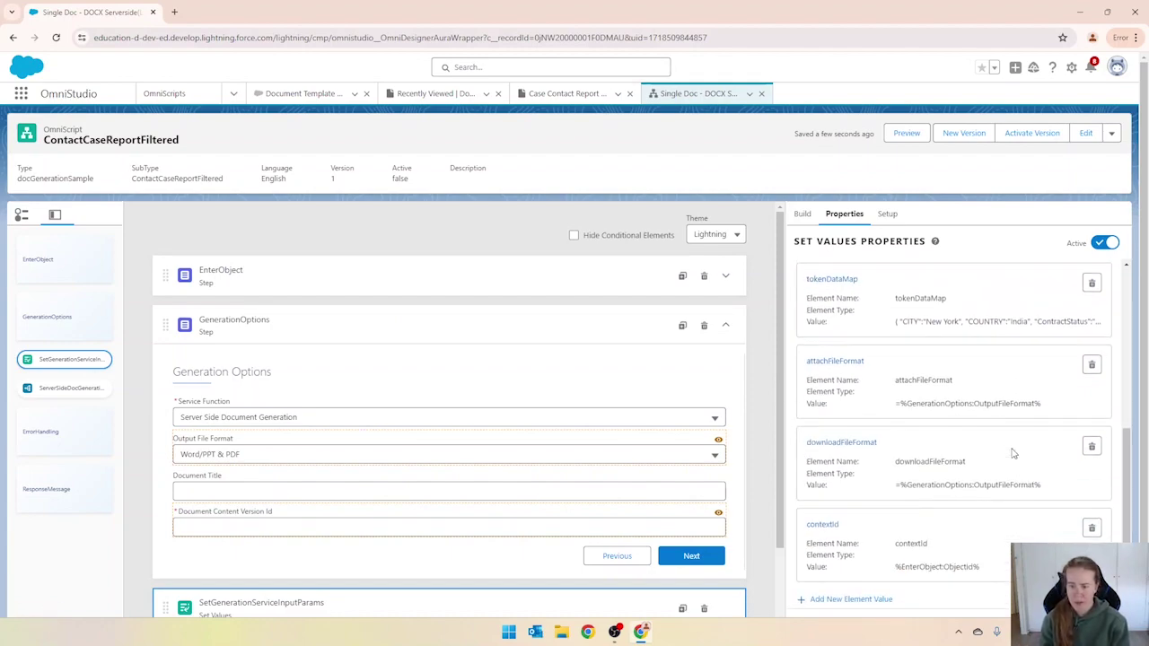
Set attachFileFormat to the plain value pdf instead of an expression.
left_click(845, 363)
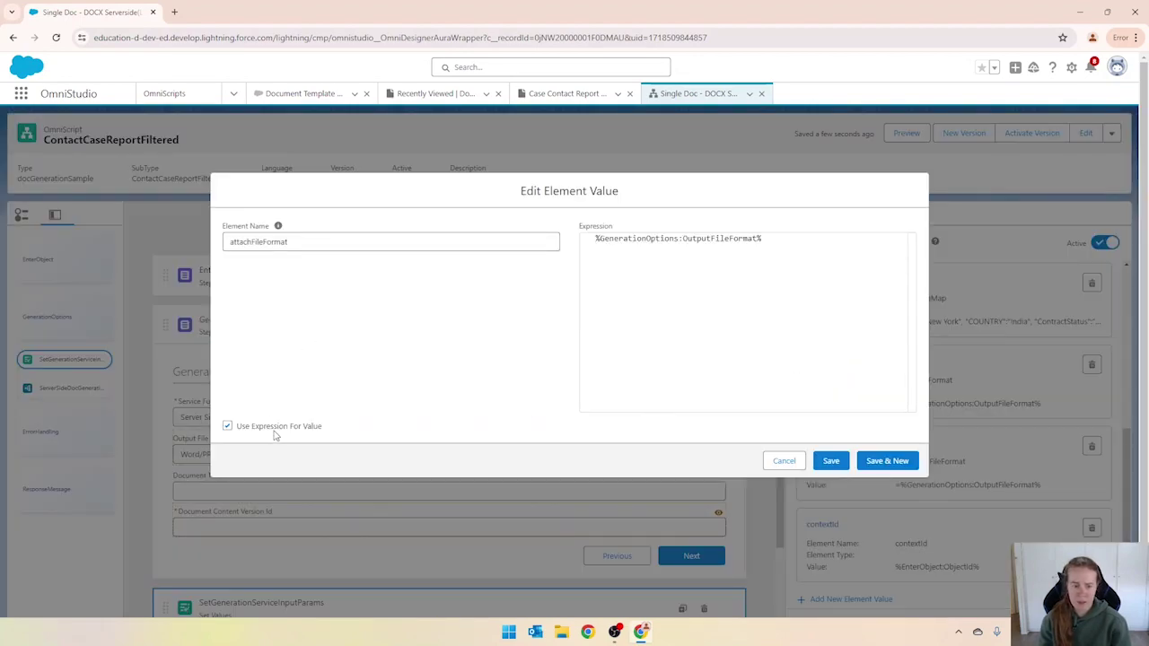
left_click(227, 426)
left_click_drag(741, 322, 539, 321)
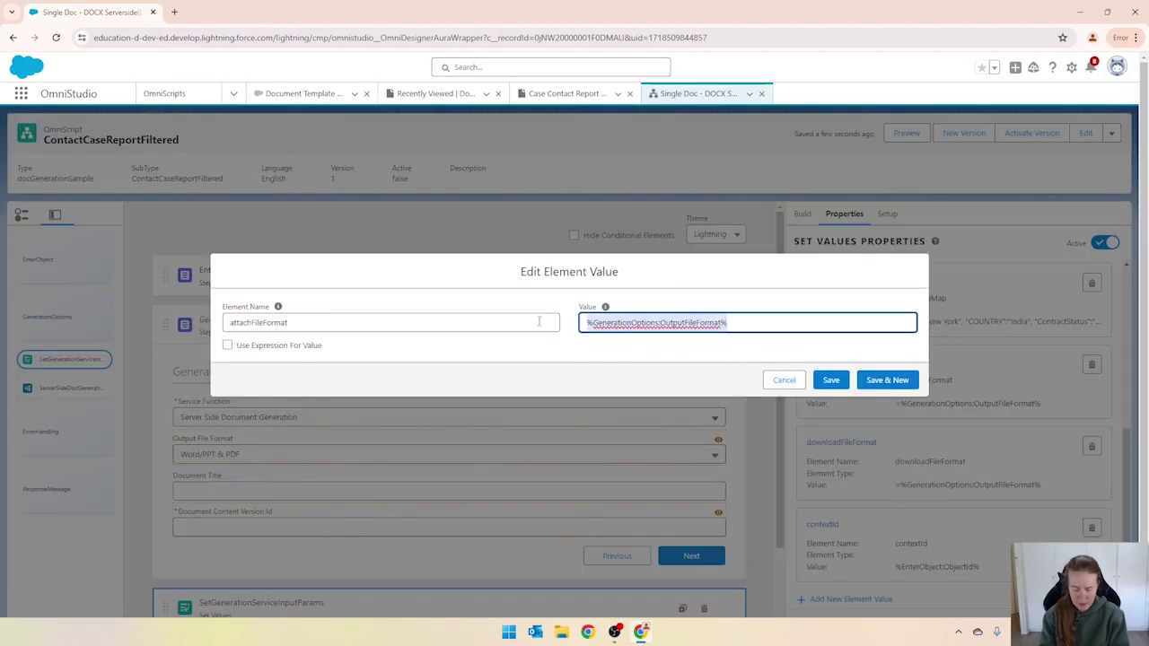
type("pdf")
key("BackSpace")
key("BackSpace")
key("BackSpace")
type("all")
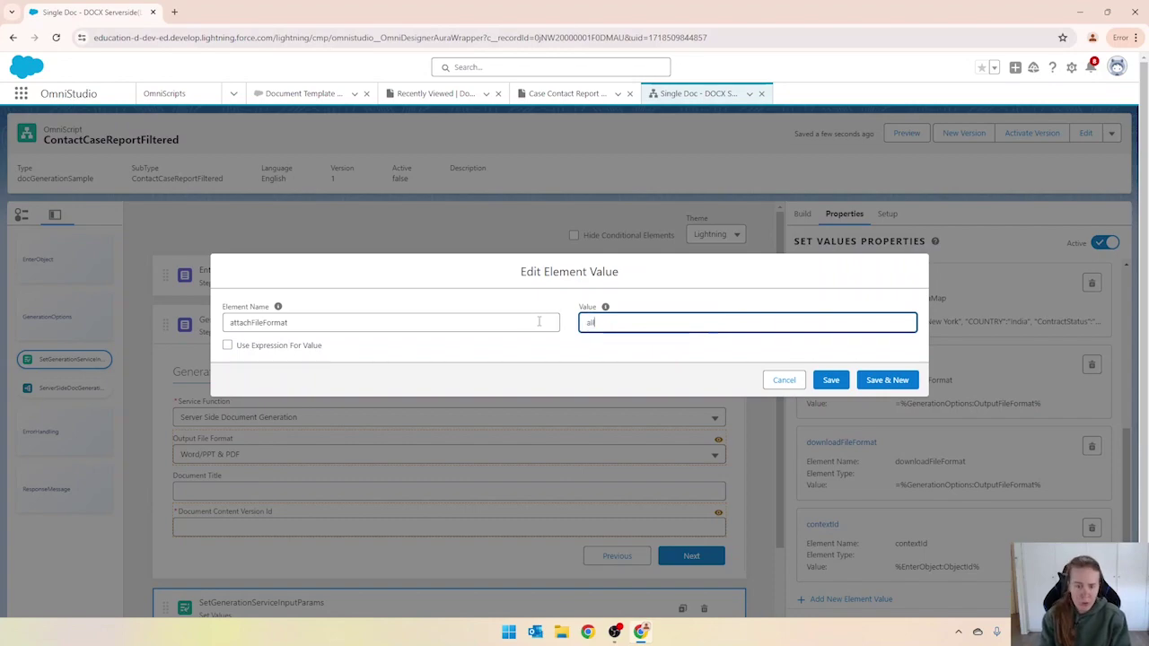
key("ctrl+a")
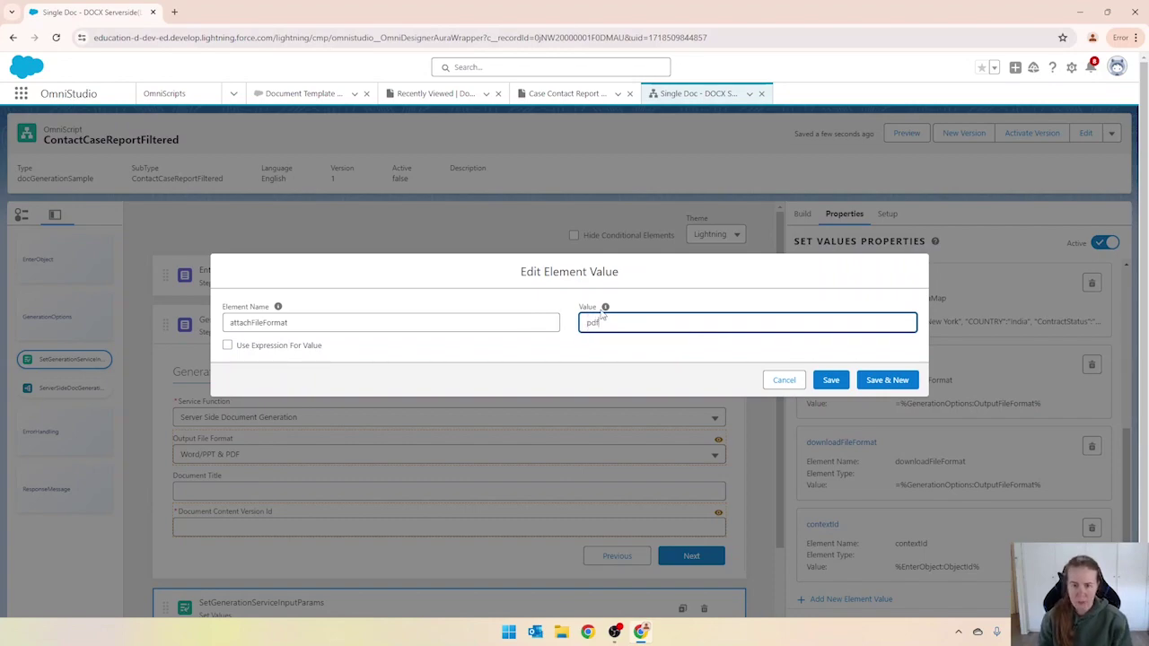
left_click(828, 380)
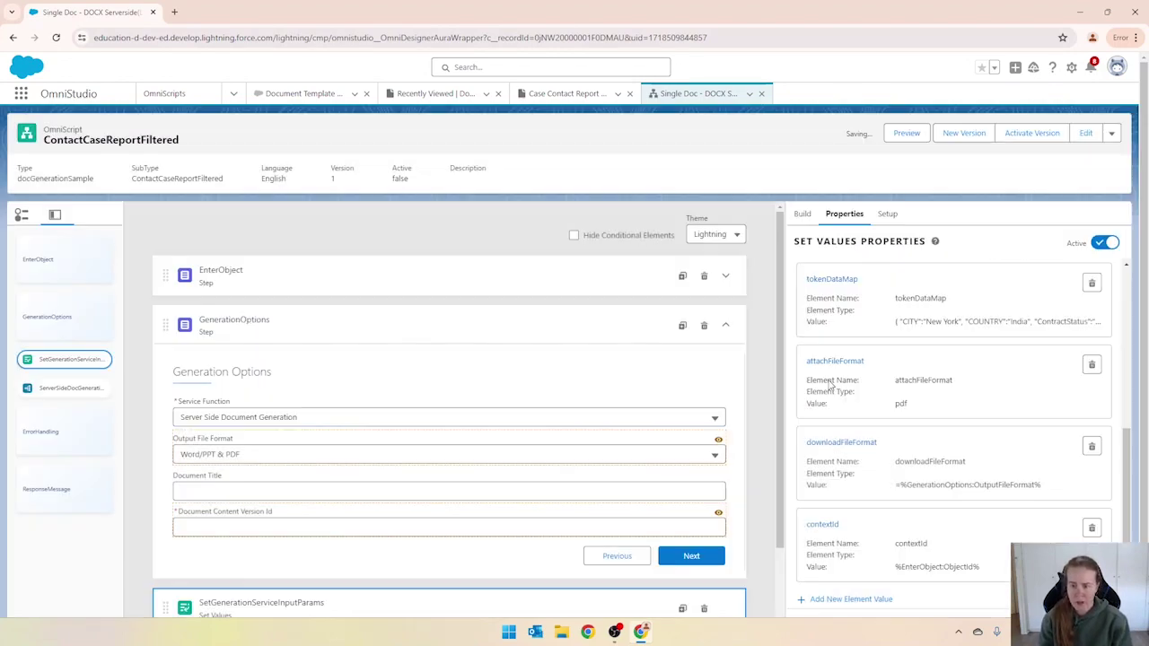
Set downloadFileFormat to the plain value pdf as well.
left_click(841, 442)
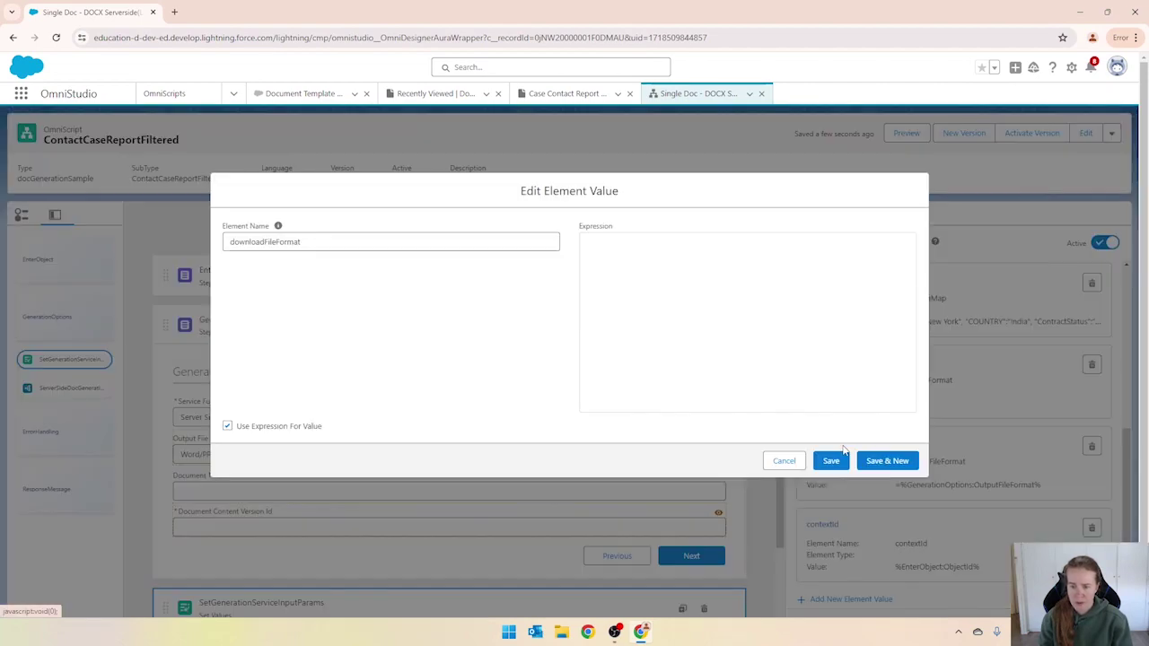
left_click(228, 426)
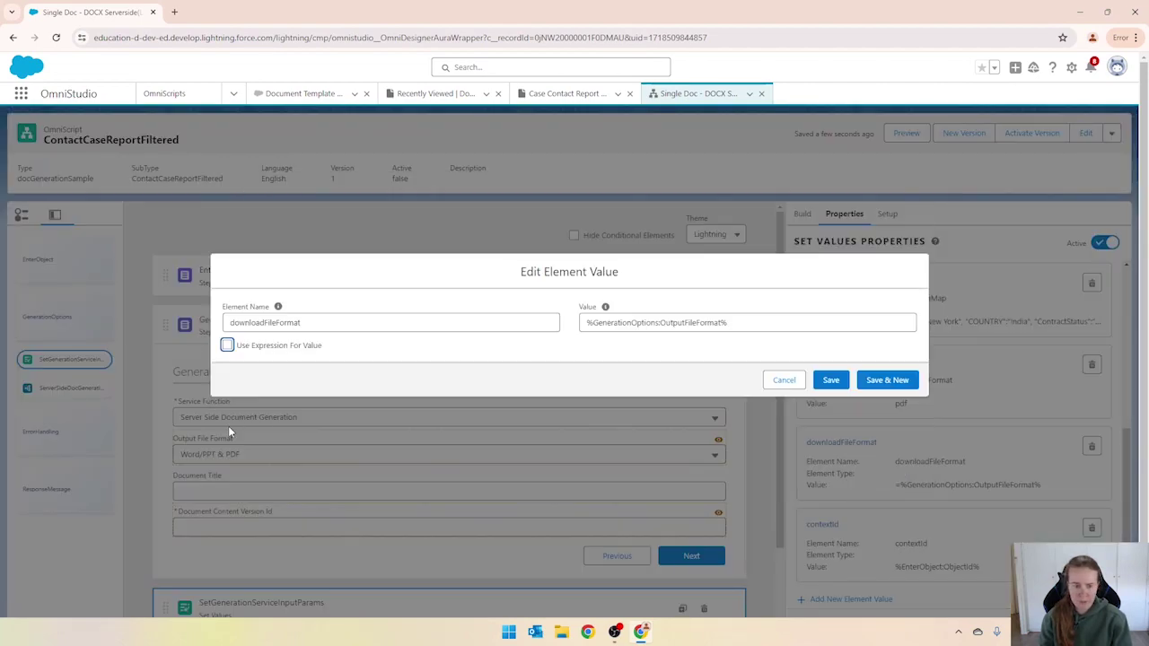
triple_click(797, 317)
type("pdf")
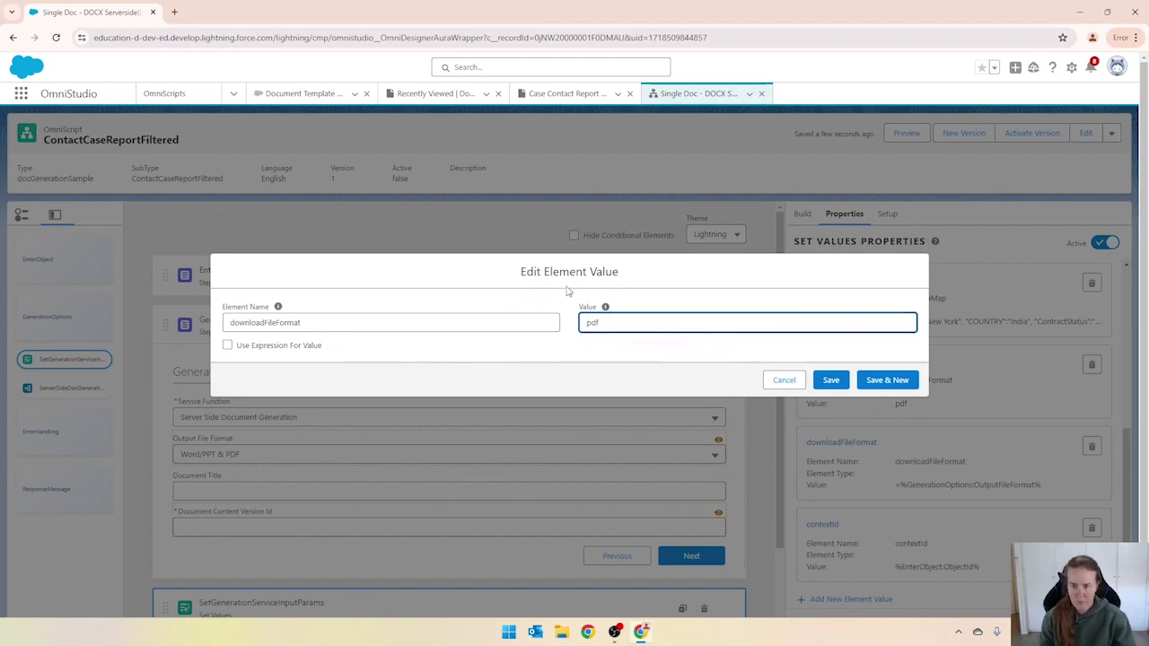
left_click(830, 379)
scroll(822, 395, "down", 2)
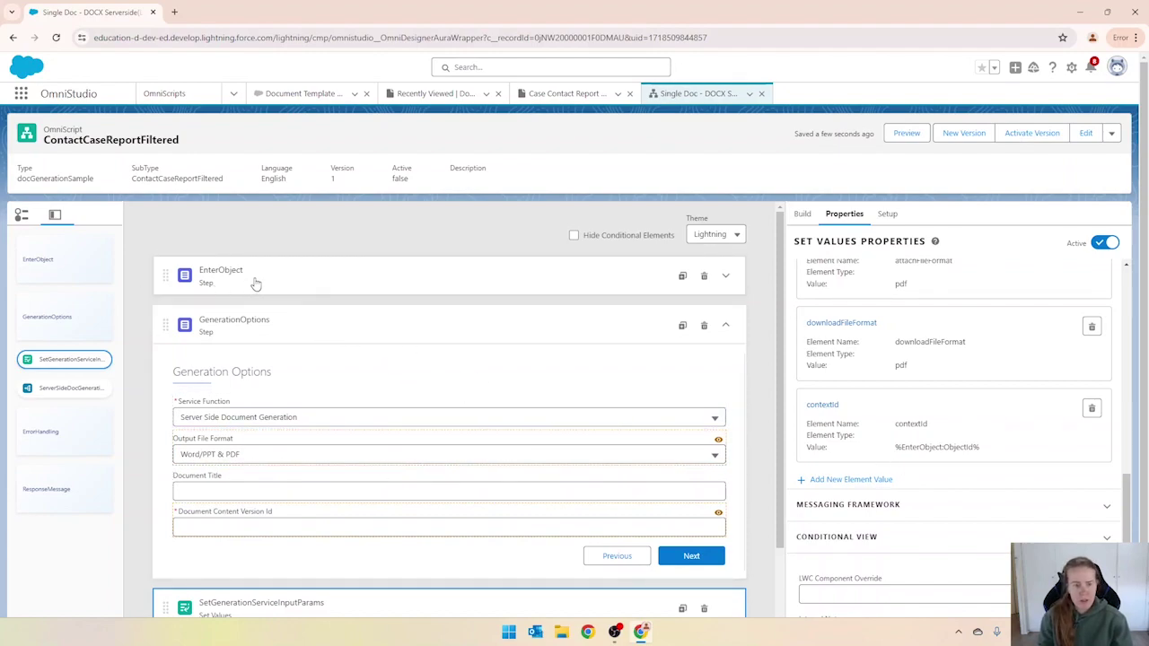
Delete the TemplateType field from EnterObject, then collapse the EnterObject and GenerationOptions steps.
left_click(222, 283)
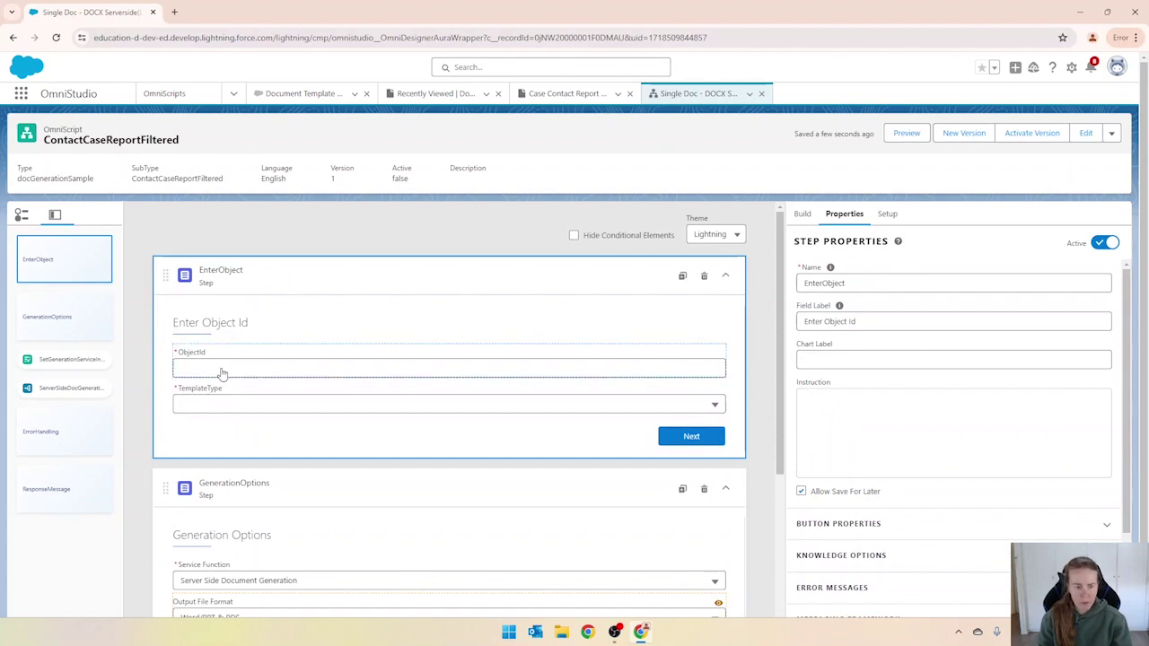
left_click(236, 396)
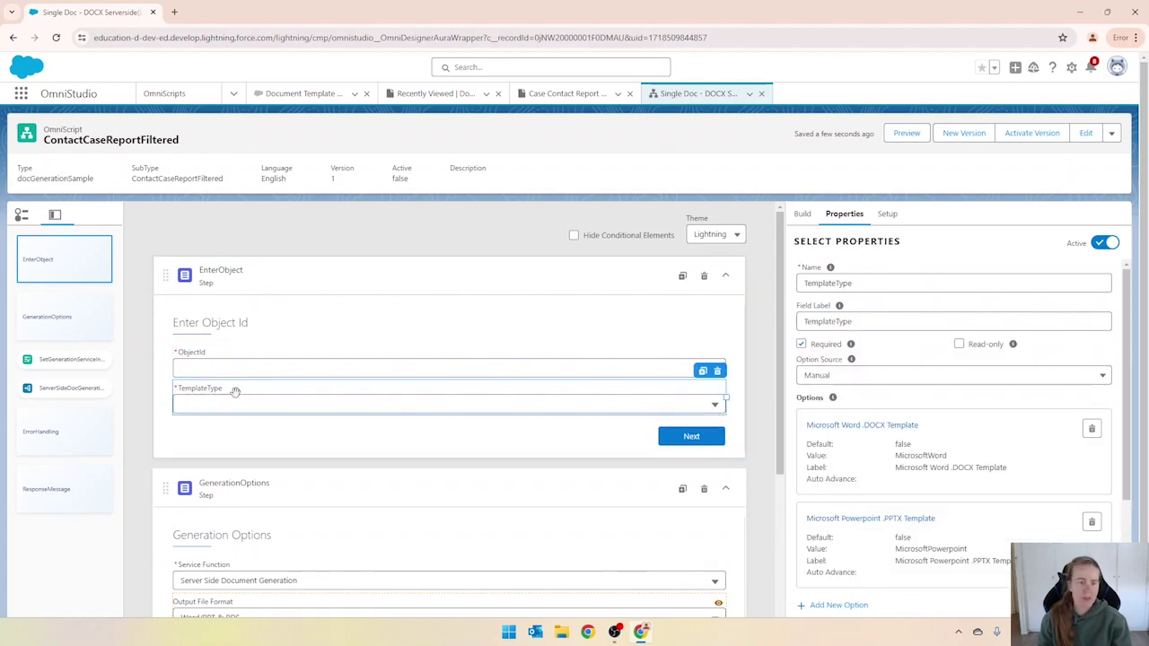
left_click(719, 371)
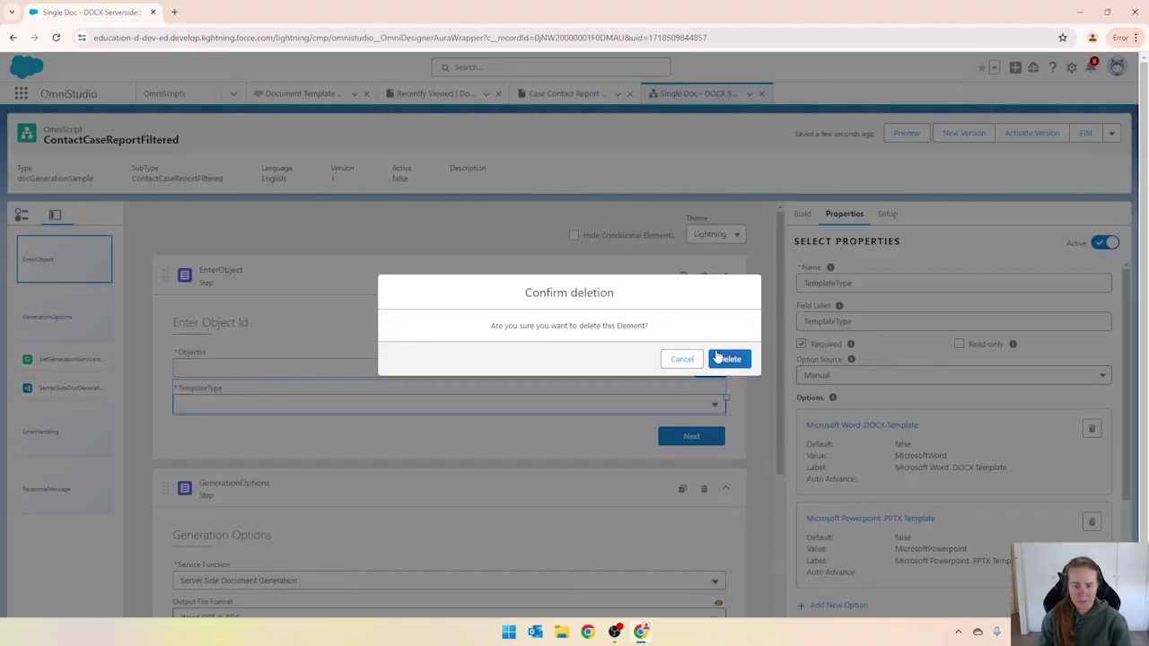
left_click(729, 360)
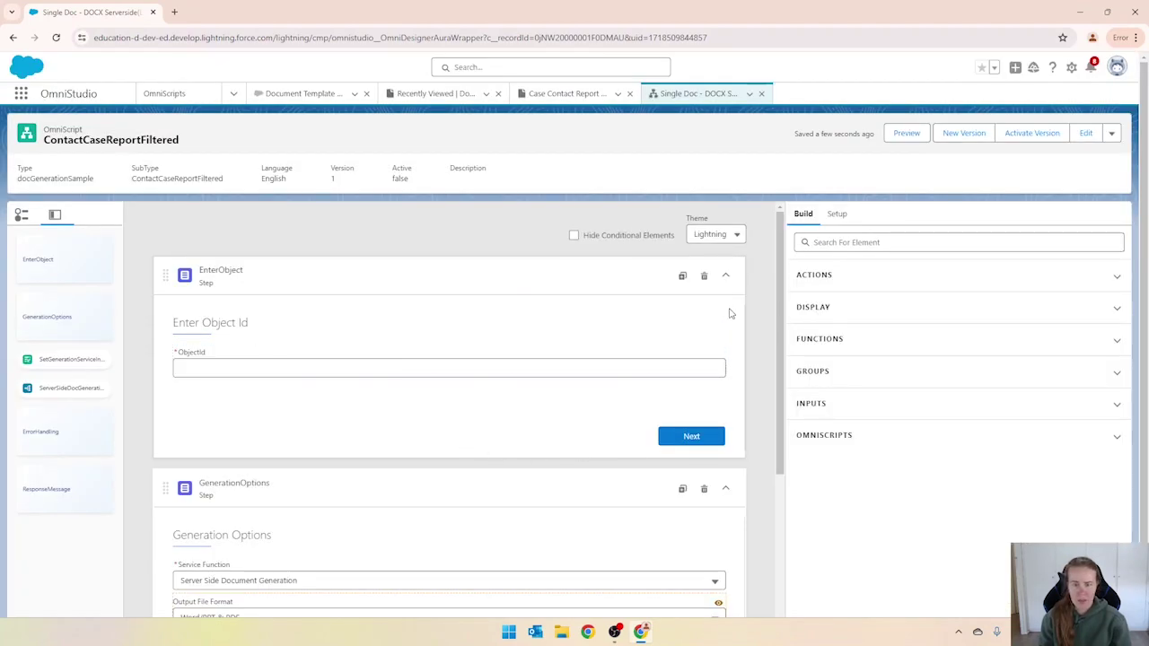
left_click(728, 277)
left_click(726, 325)
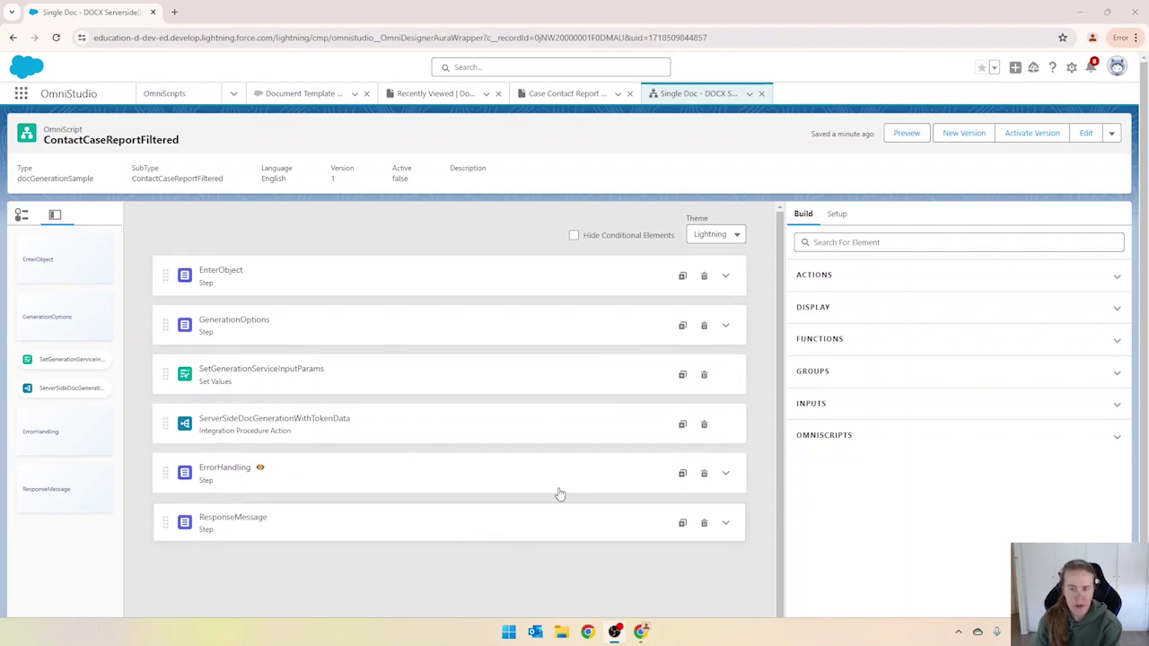
Open version 1 of the DRGetContactCasesFiltered DataRaptor from the OmniStudio DataRaptors list.
left_click(233, 93)
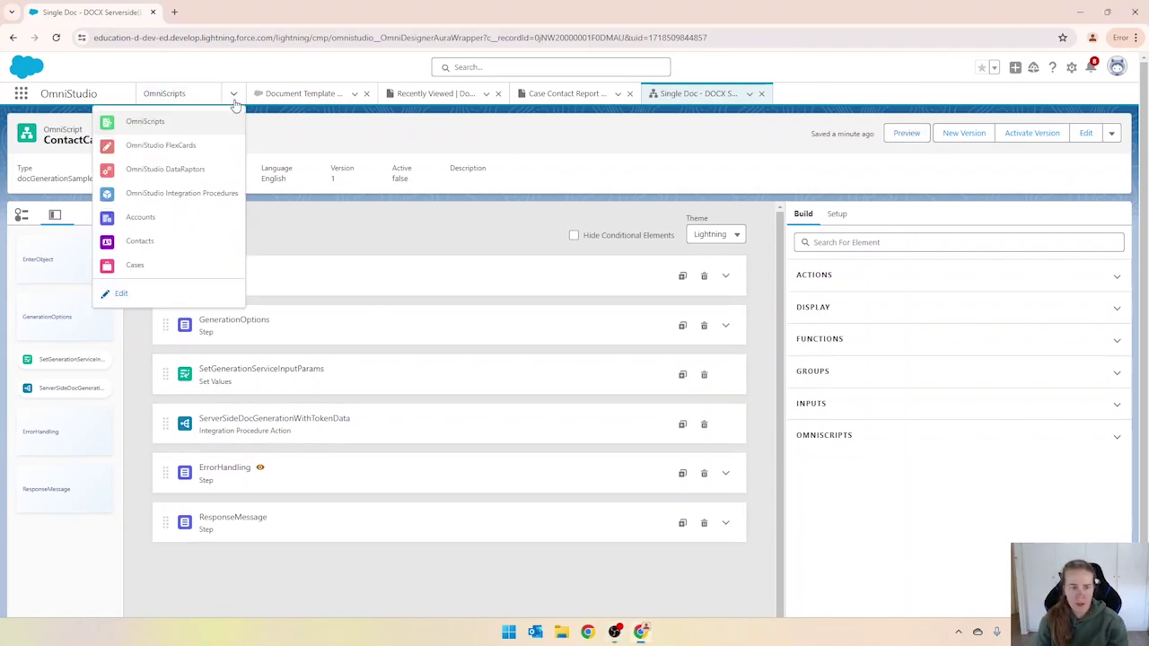
left_click(184, 174)
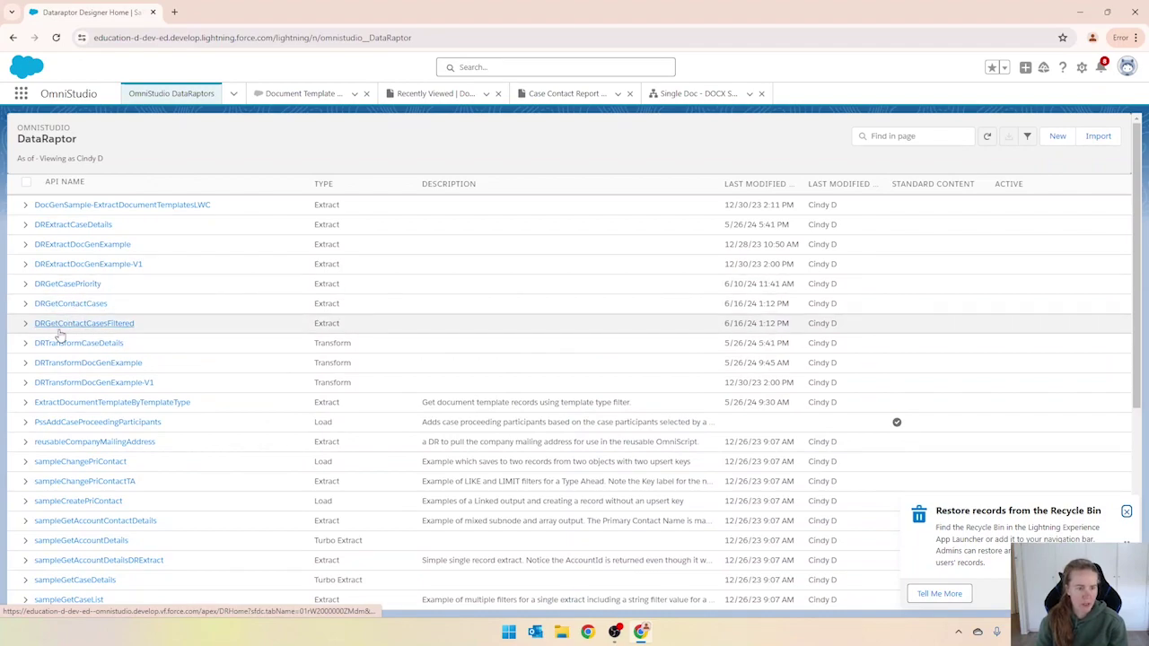
left_click(97, 327)
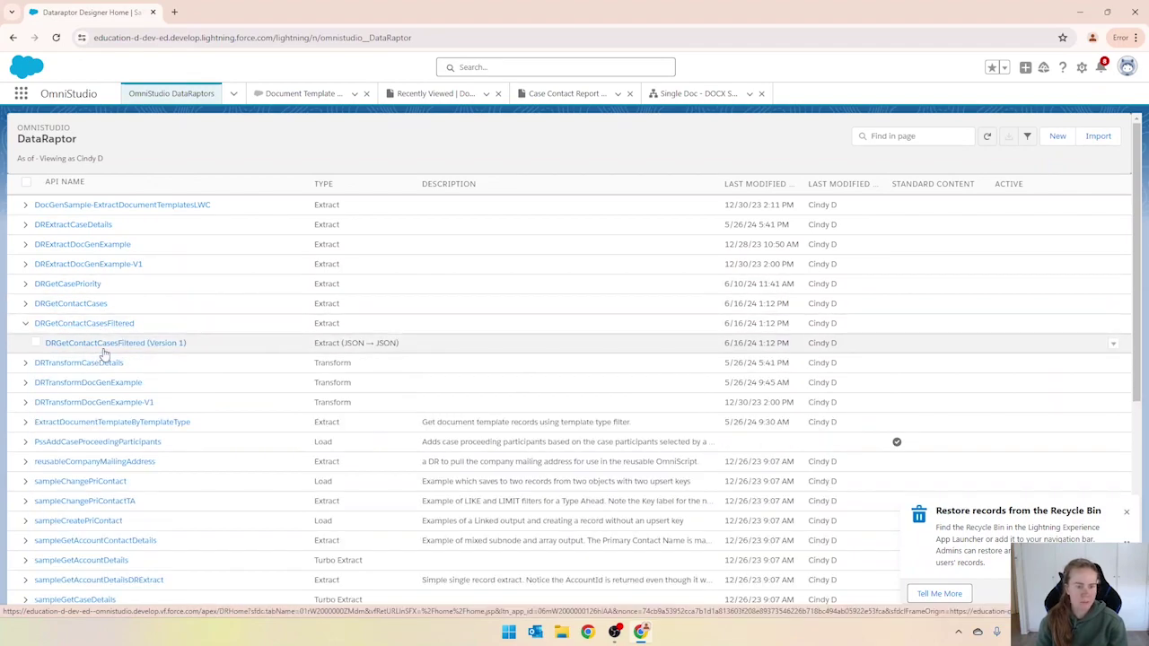
left_click(104, 346)
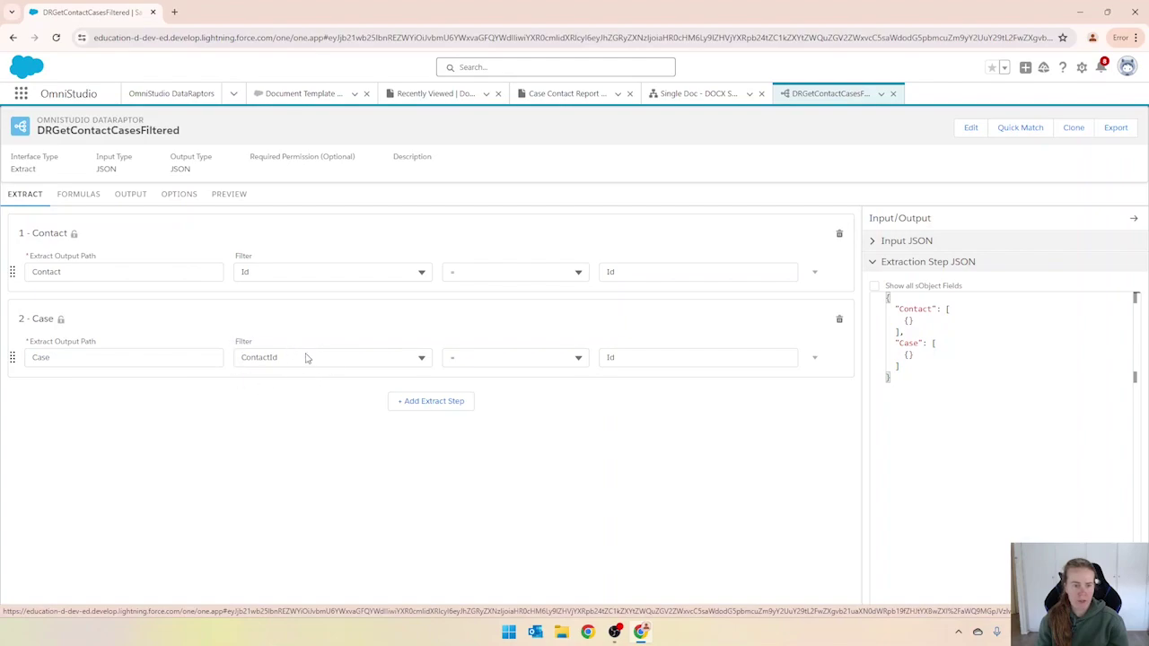
Review the DataRaptor's Formulas and Output mappings, then go back to the ContactCaseReportFiltered OmniScript.
left_click(86, 201)
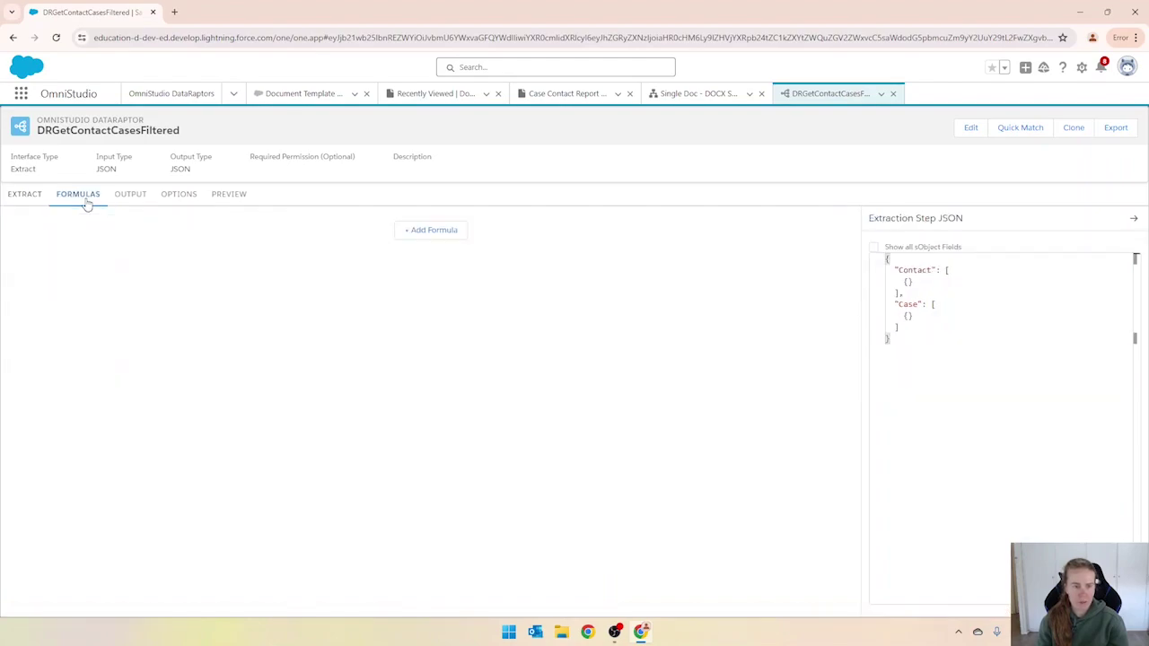
left_click(132, 199)
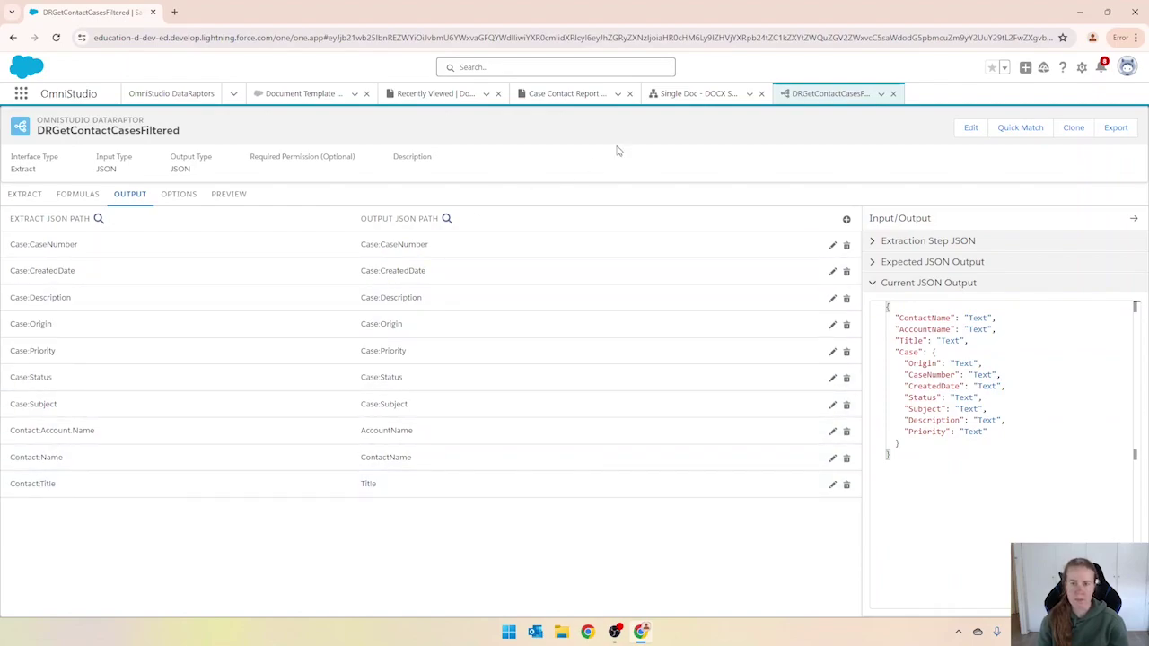
left_click(690, 95)
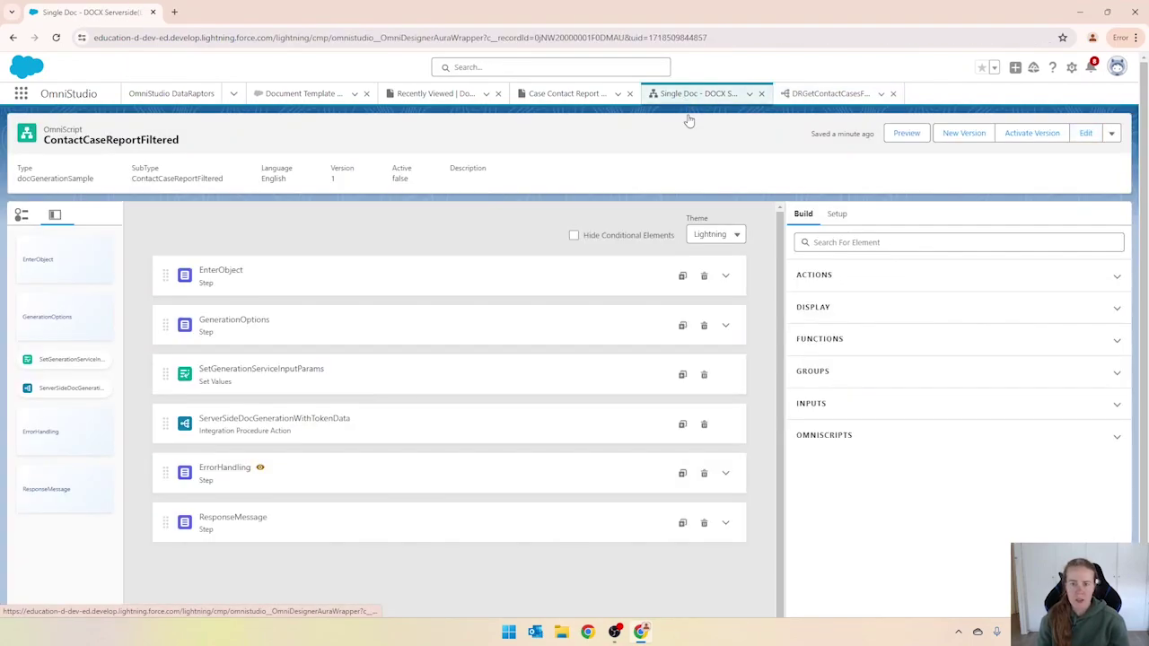
Add a DataRaptor Extract Action after EnterObject that uses DRGetContactCasesFiltered.
left_click(833, 241)
type("data")
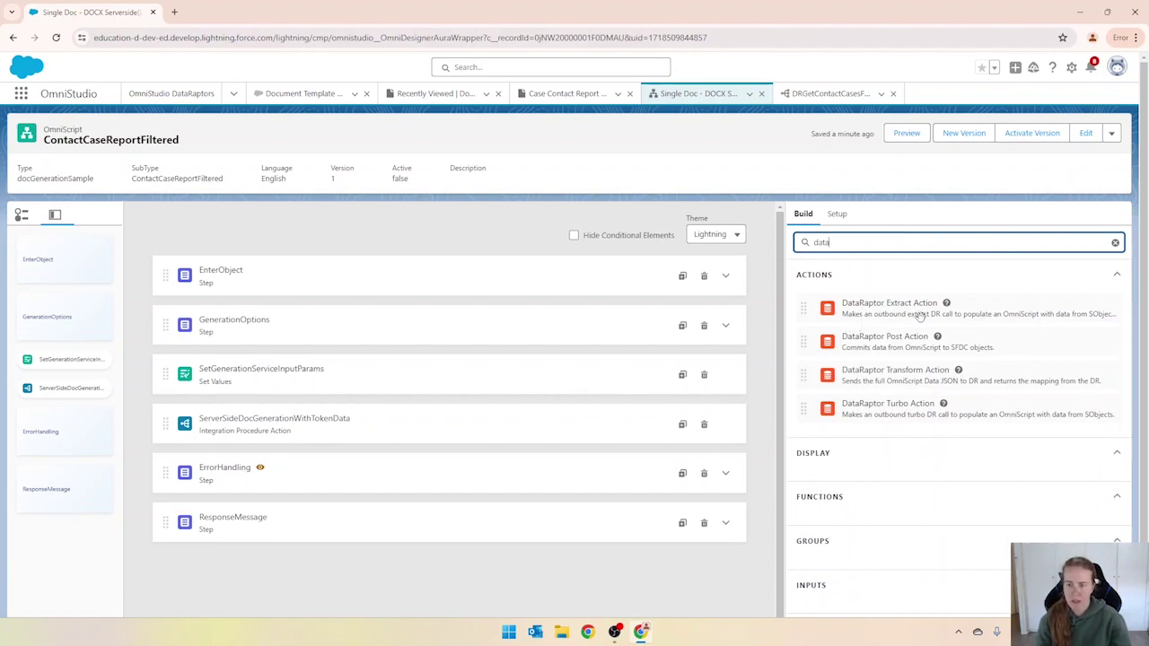
left_click_drag(921, 316, 225, 302)
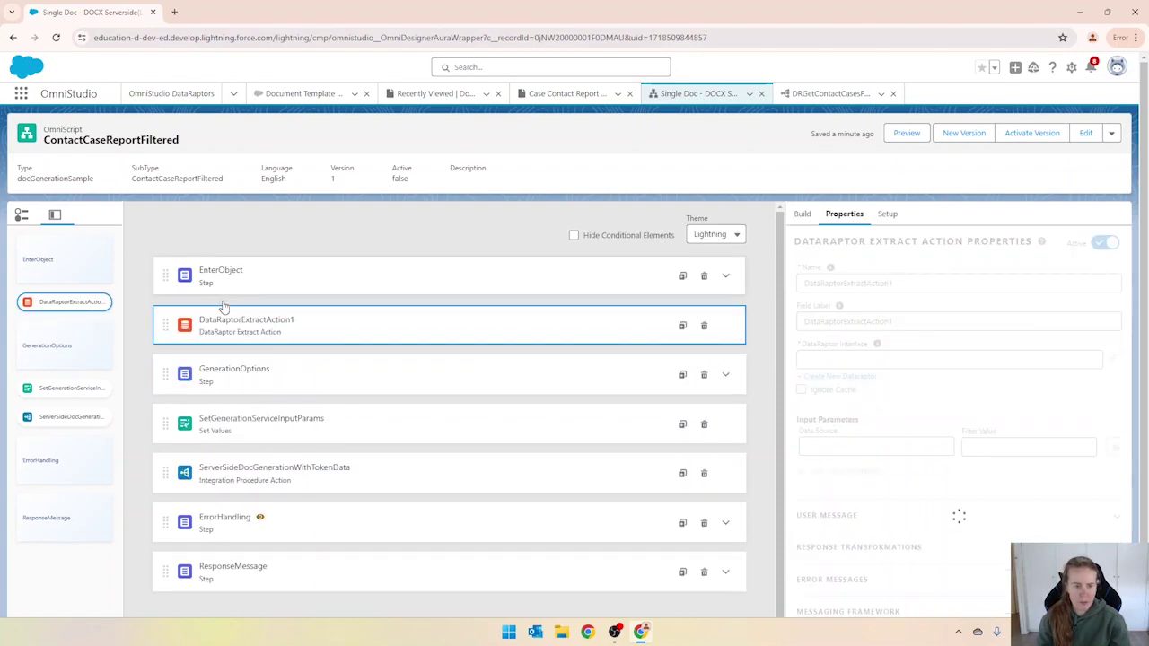
left_click(853, 360)
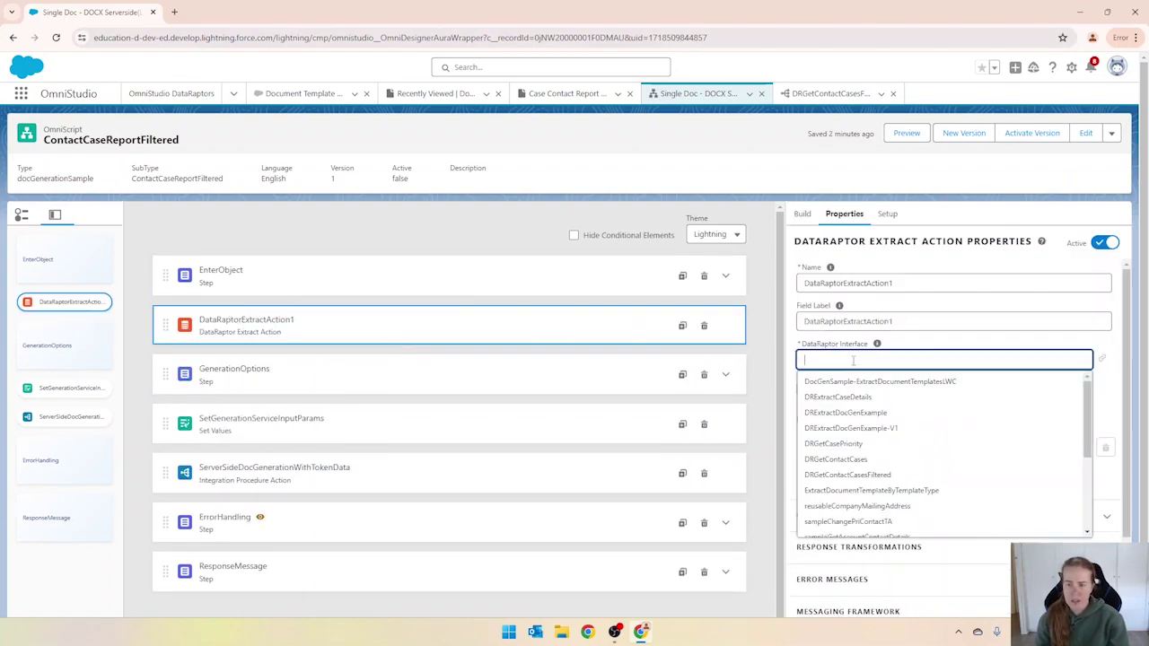
type("dr")
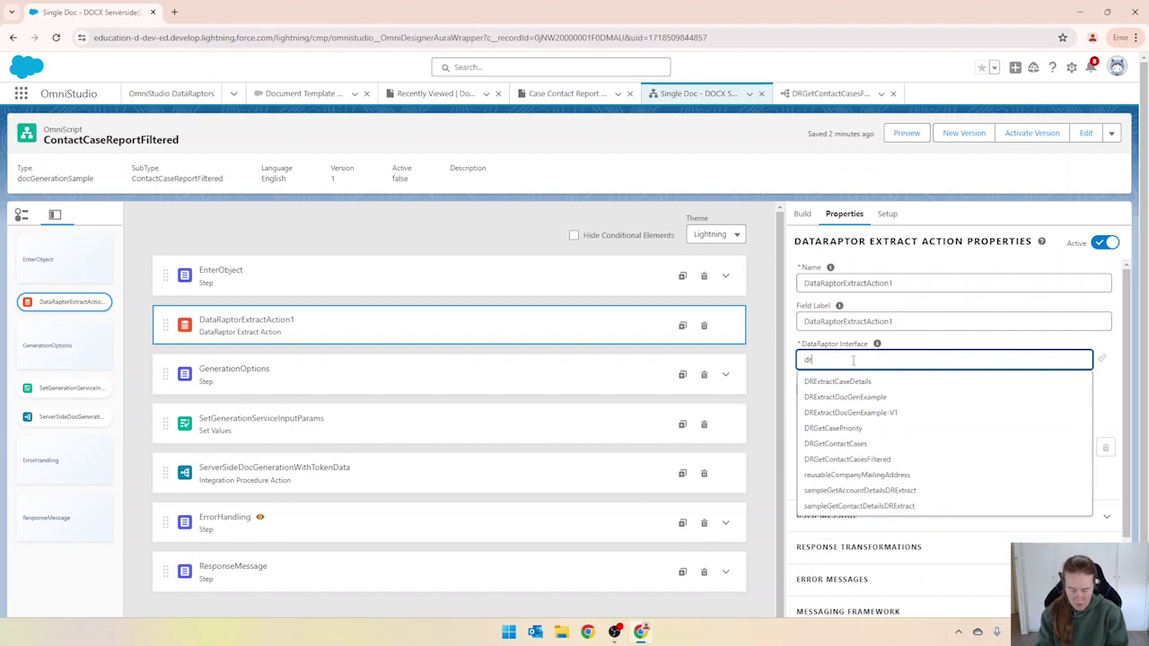
type("getcontactr")
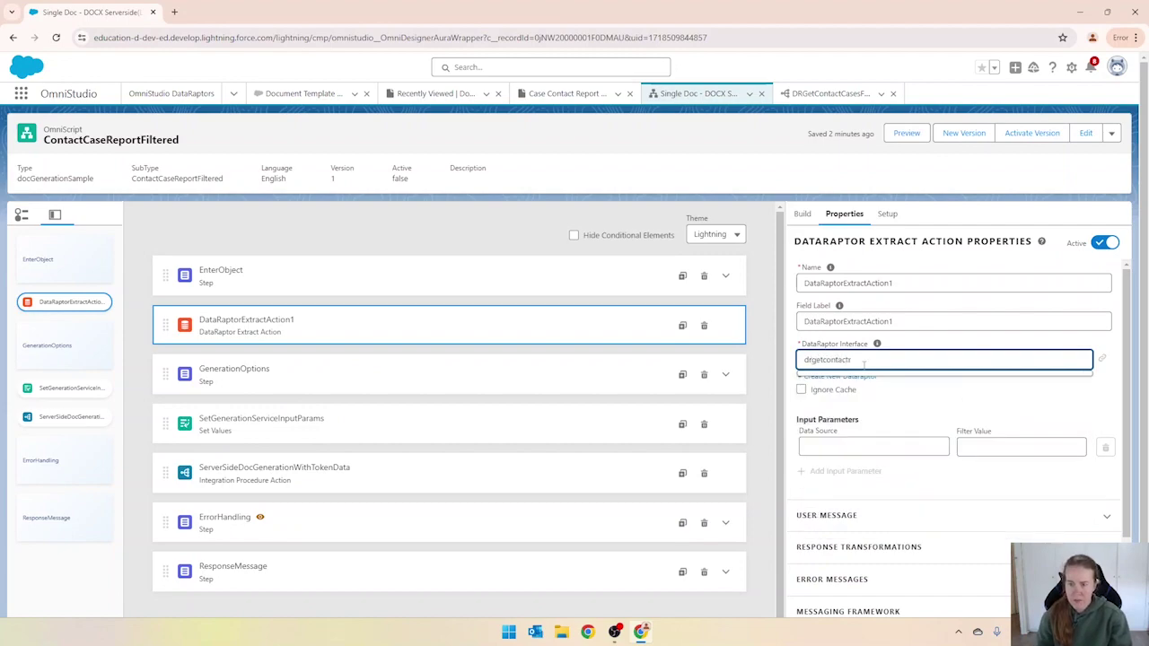
left_click(886, 402)
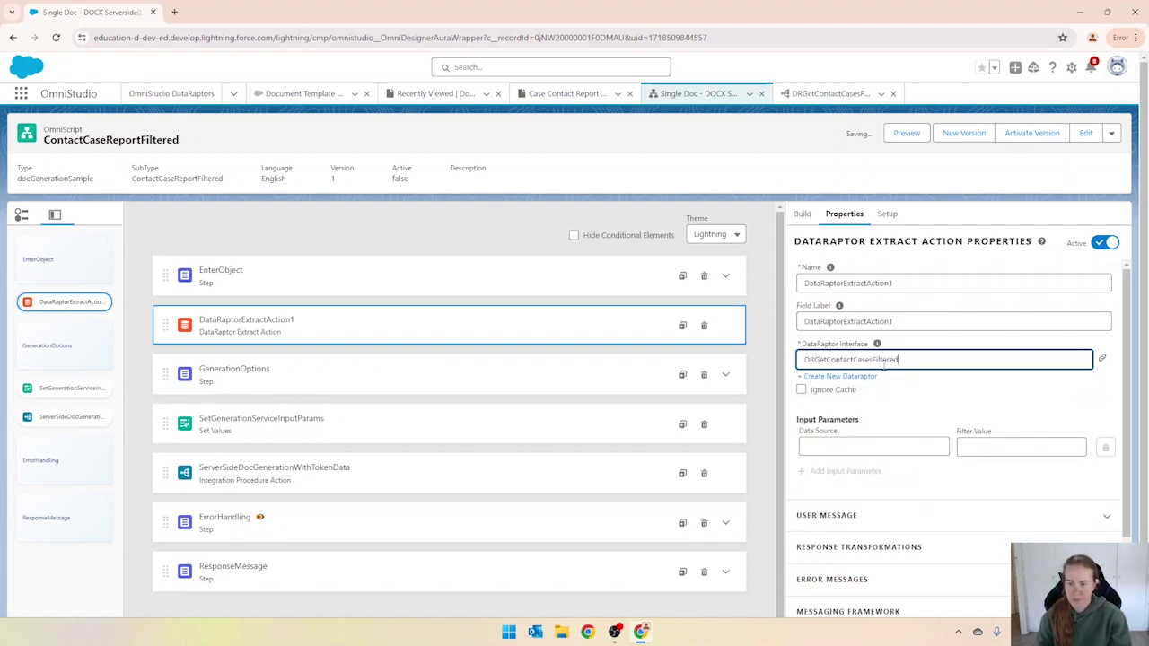
Set the action's Field Label and Name to DRGetContactCasesFiltered, copied from its interface name.
double_click(871, 359)
key("ctrl+c")
left_click(844, 321)
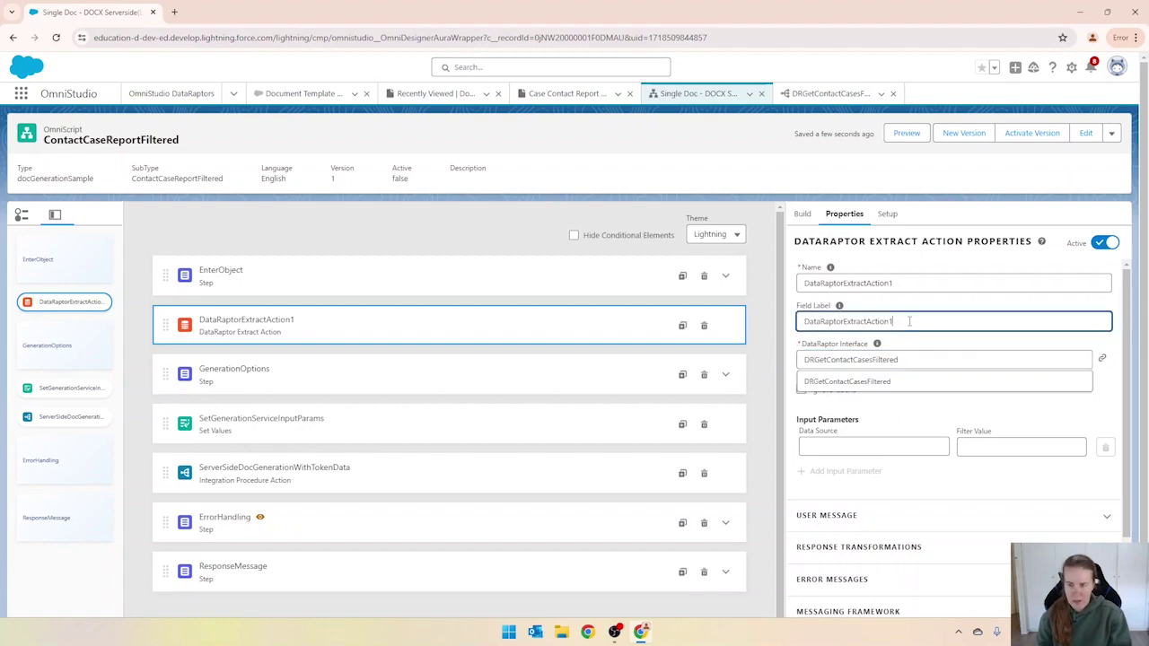
key("ctrl+a")
key("ctrl+v")
key("ctrl+a")
left_click_drag(893, 283, 786, 285)
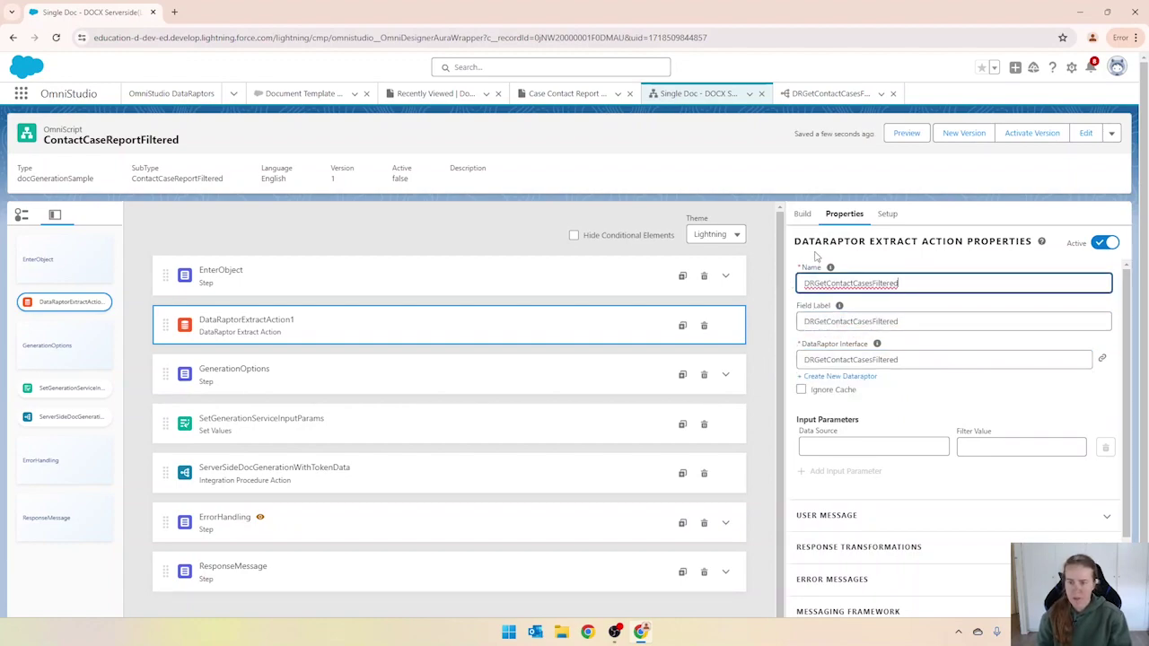
key("ctrl+v")
scroll(871, 480, "down", 1)
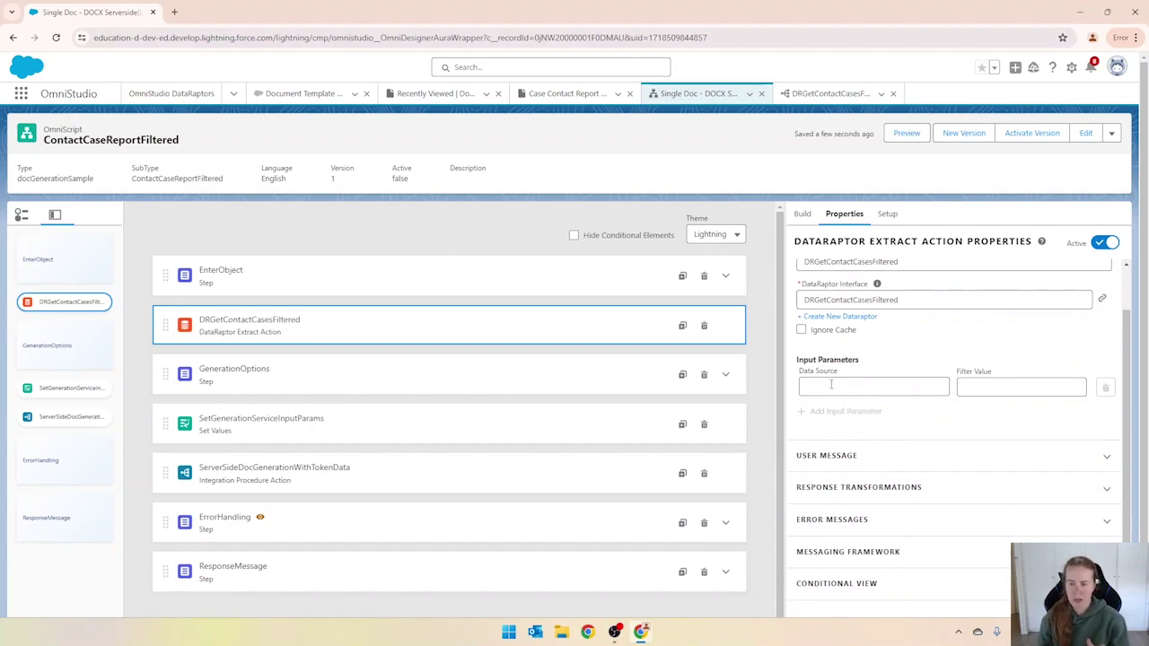
Set the input parameter's Filter Value to Id and check the EnterObject ObjectId field name.
left_click(1031, 389)
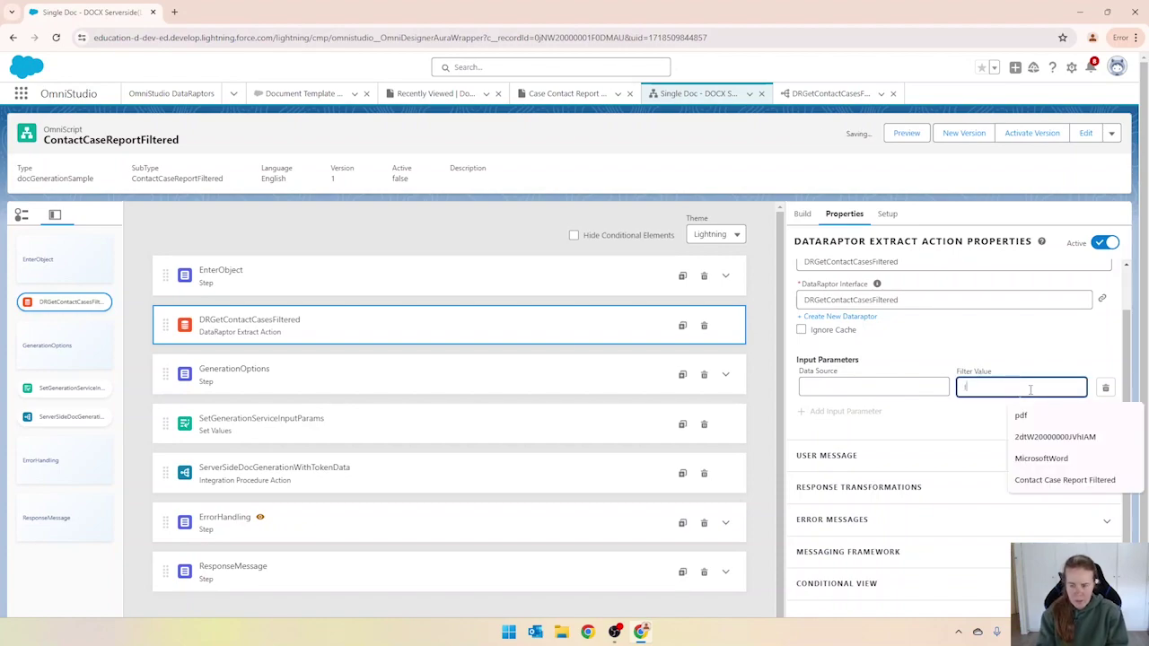
type("Id")
key("Tab")
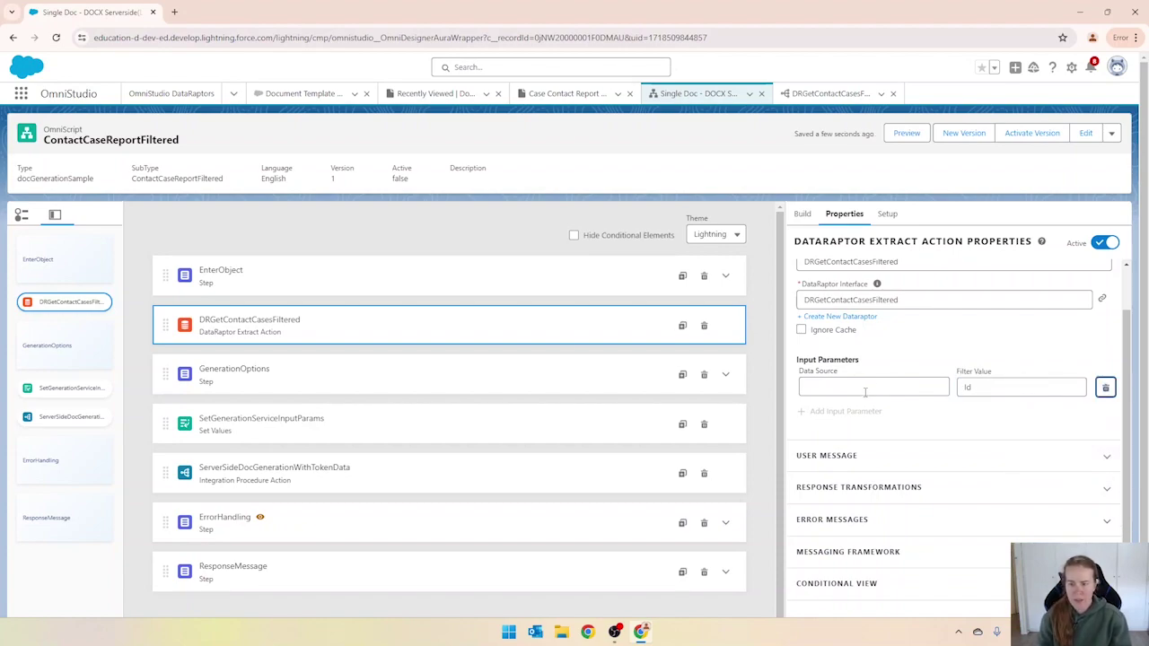
left_click(252, 276)
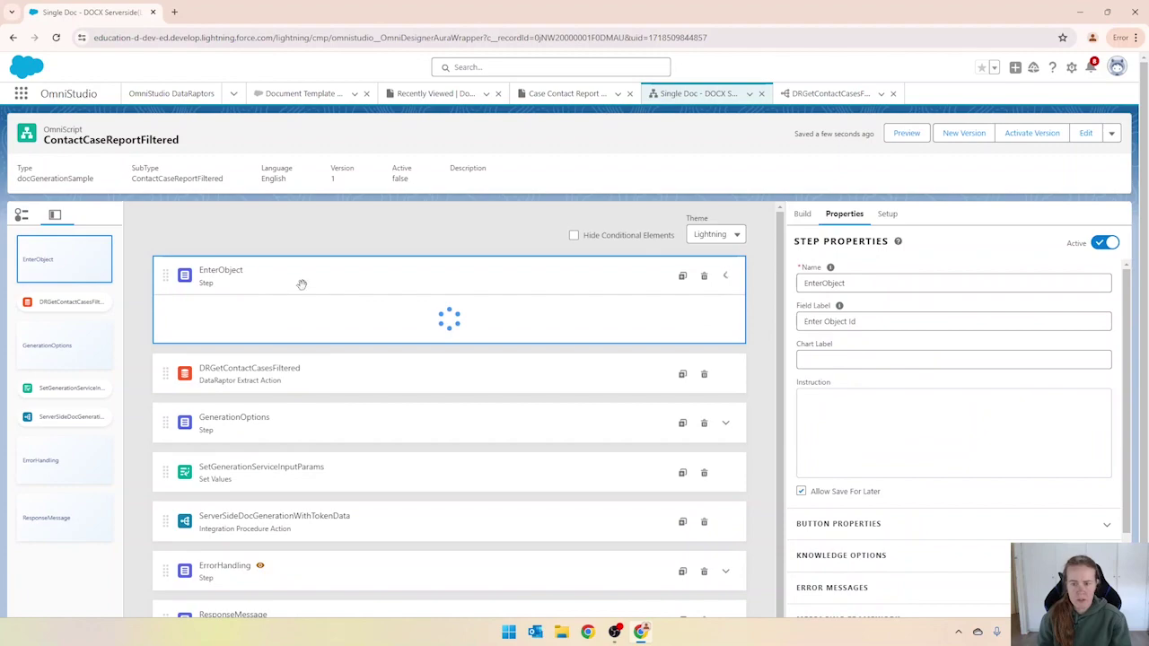
left_click(235, 350)
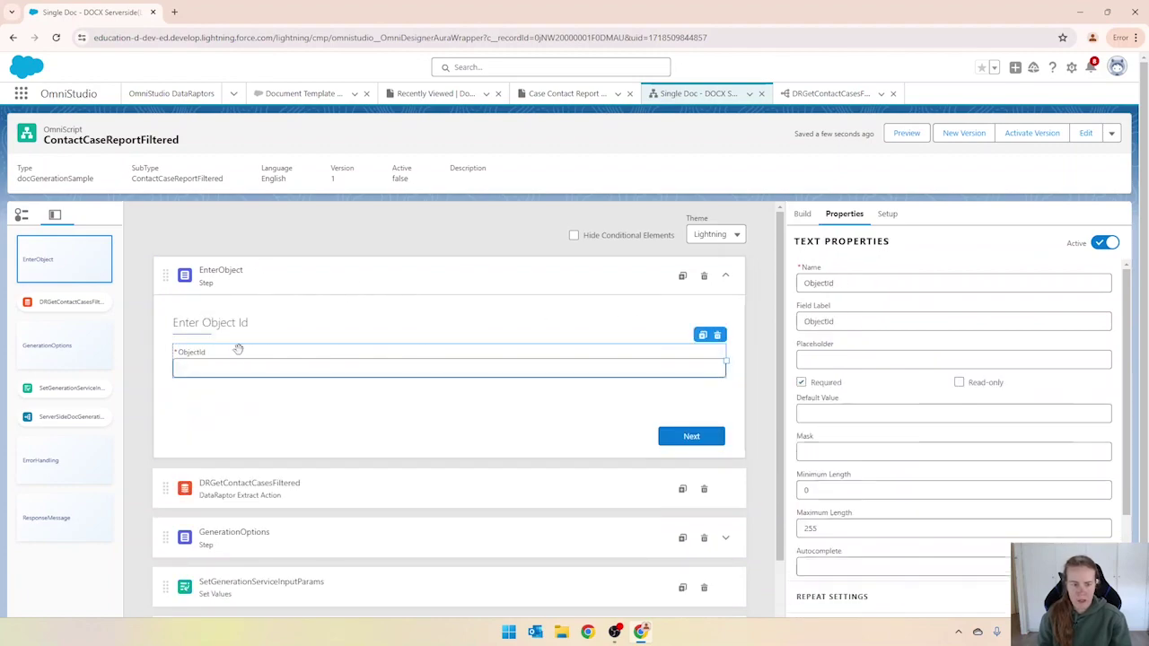
left_click(863, 321)
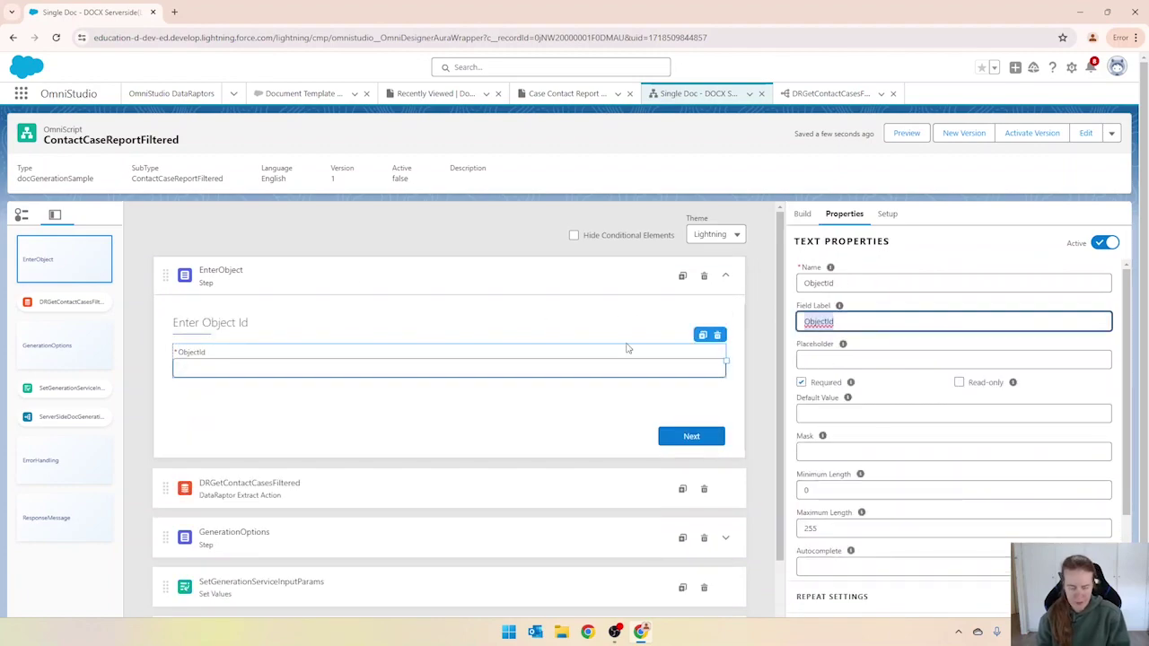
Set the DataRaptor filter's Data Source to ObjectId and start a preview of the OmniScript.
left_click(231, 496)
left_click(909, 446)
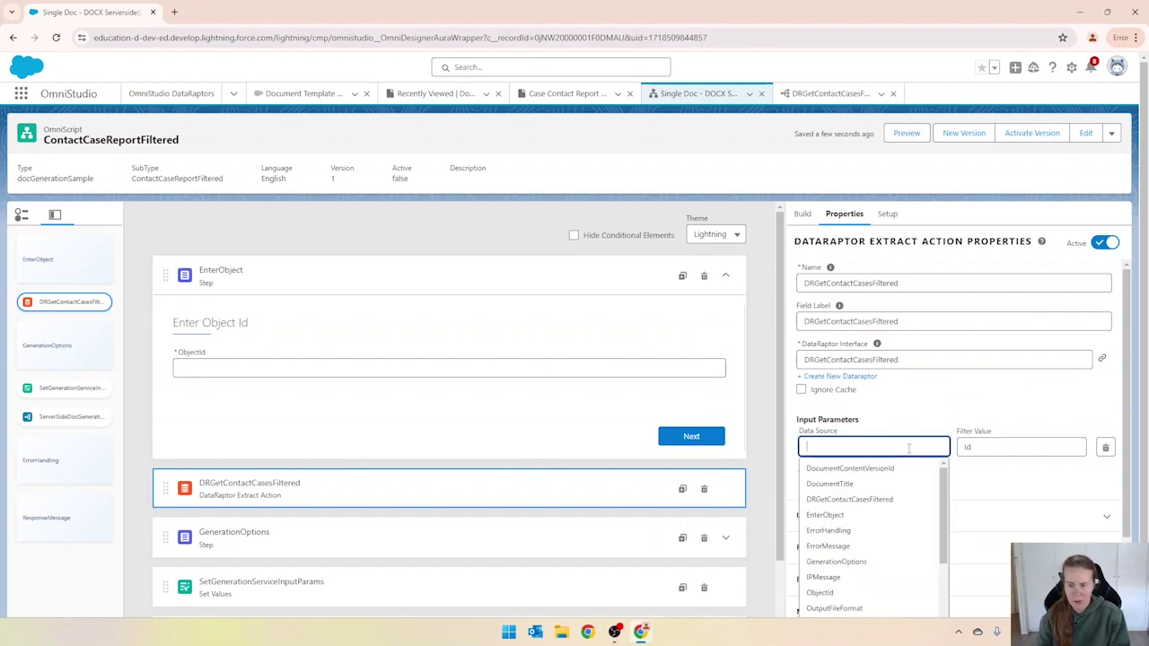
type("ObjectId")
left_click(921, 407)
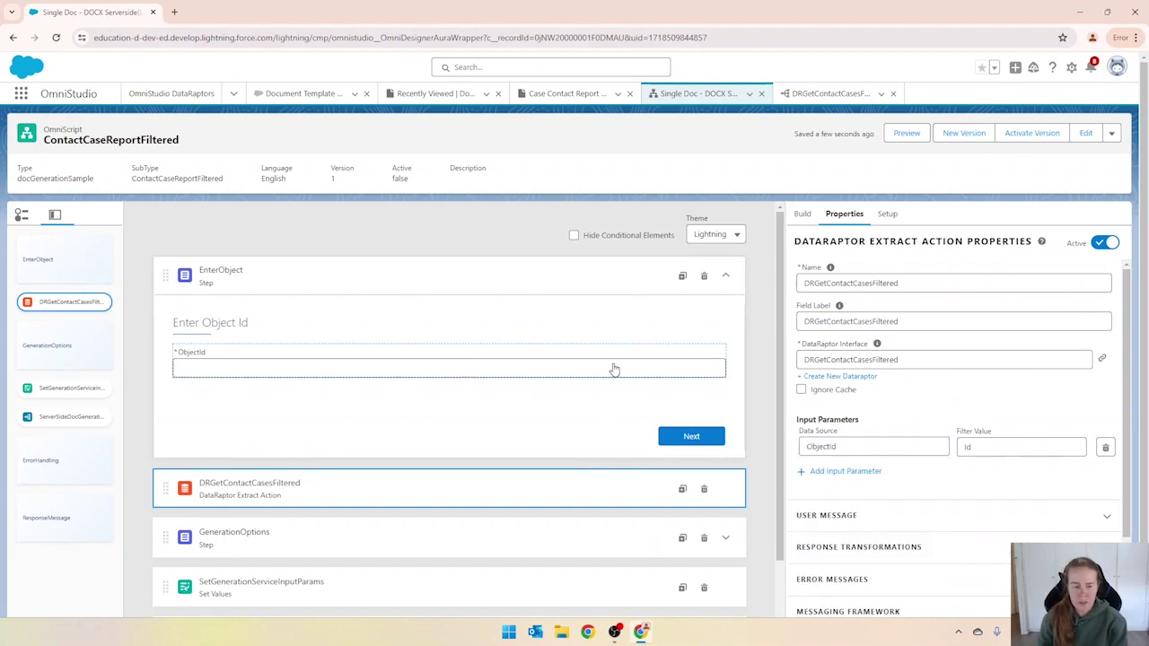
left_click(907, 134)
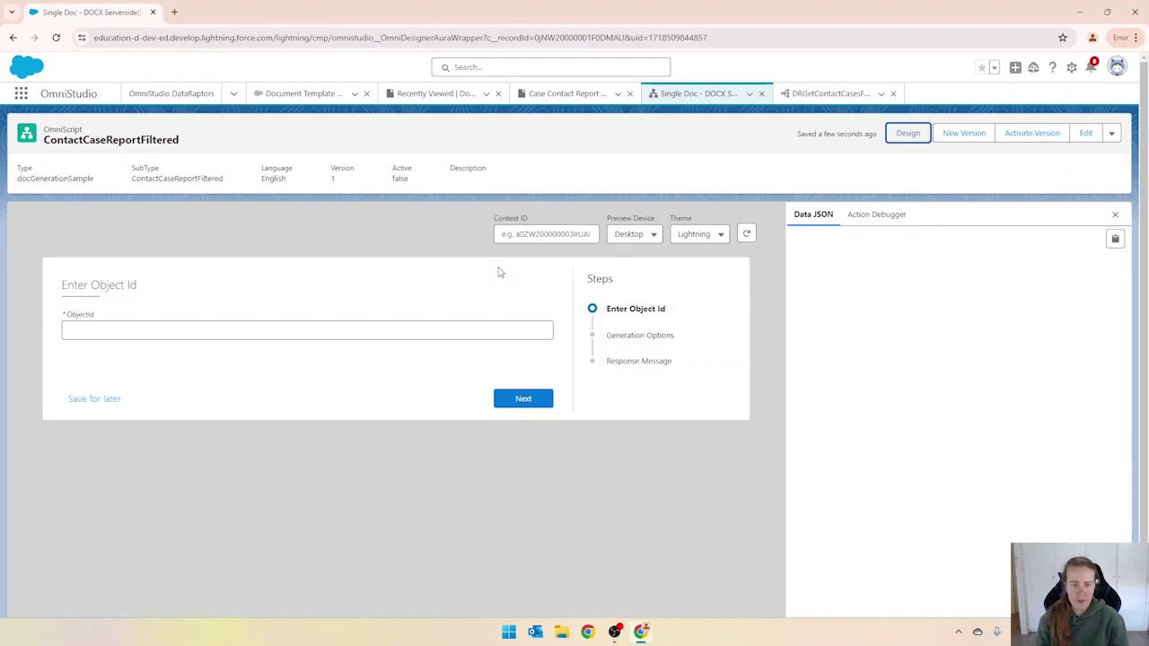
Enter the contact's record Id into ObjectId in the preview and advance to run the DataRaptor.
left_click(173, 331)
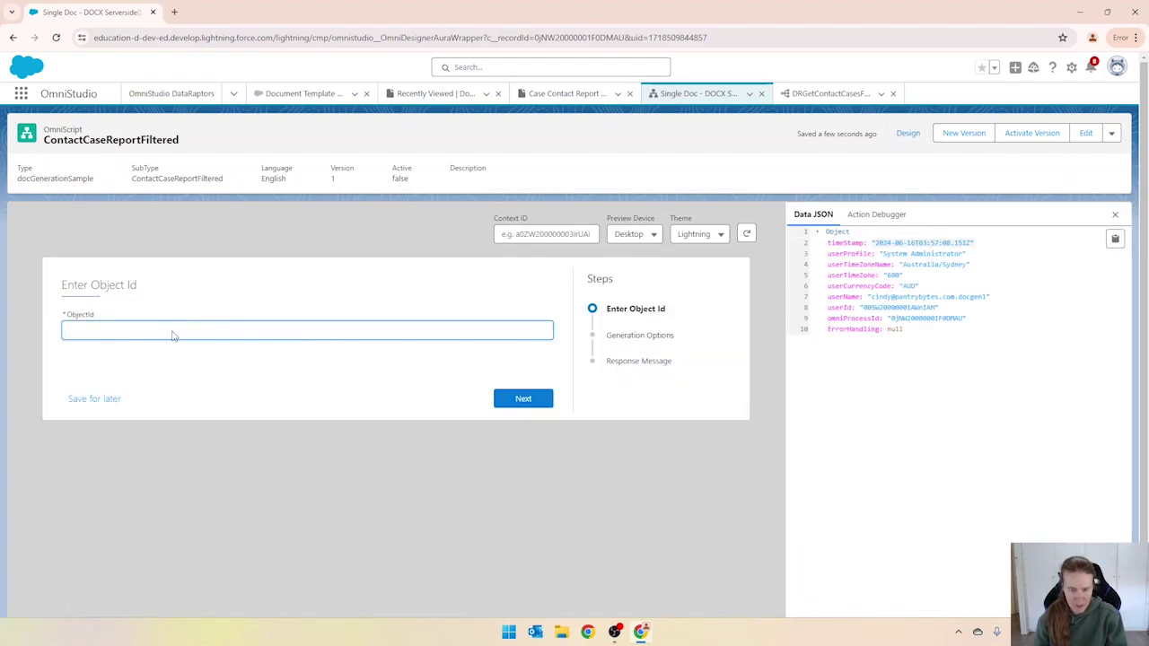
key("super+v")
scroll(140, 488, "down", 3)
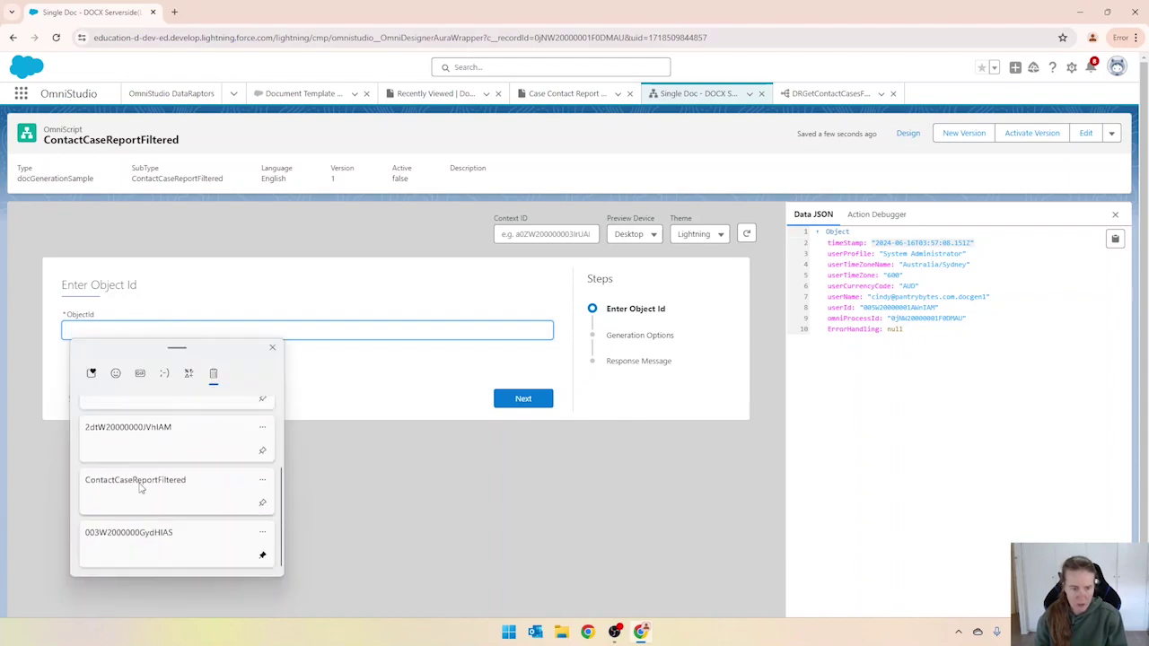
left_click(134, 541)
left_click(411, 372)
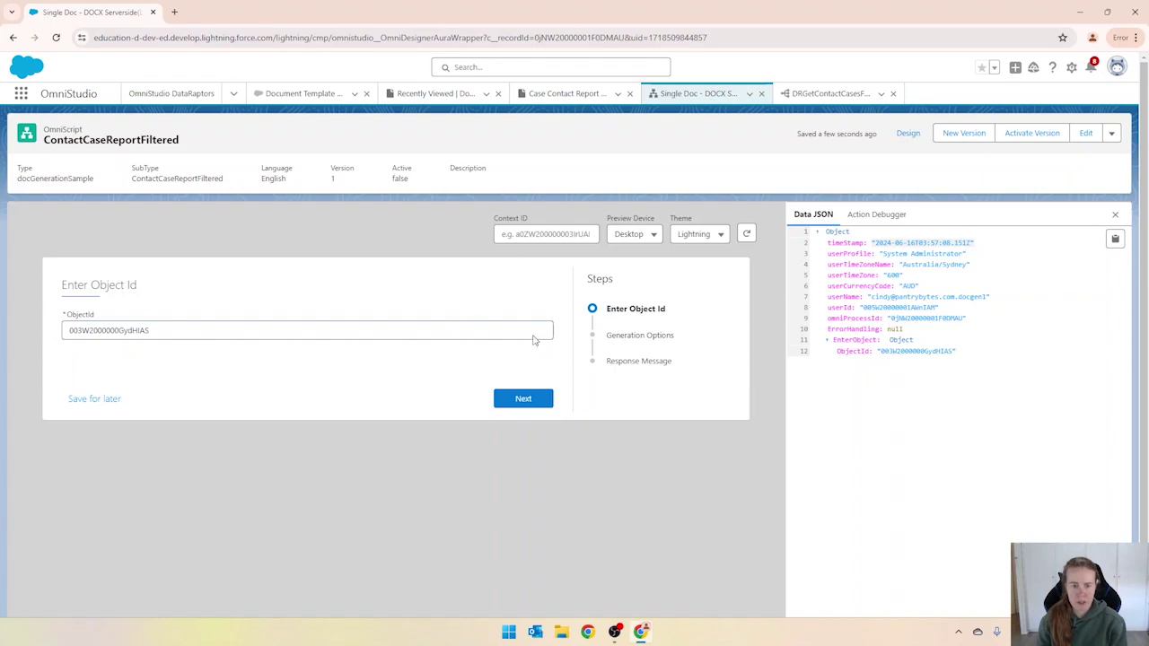
left_click(529, 398)
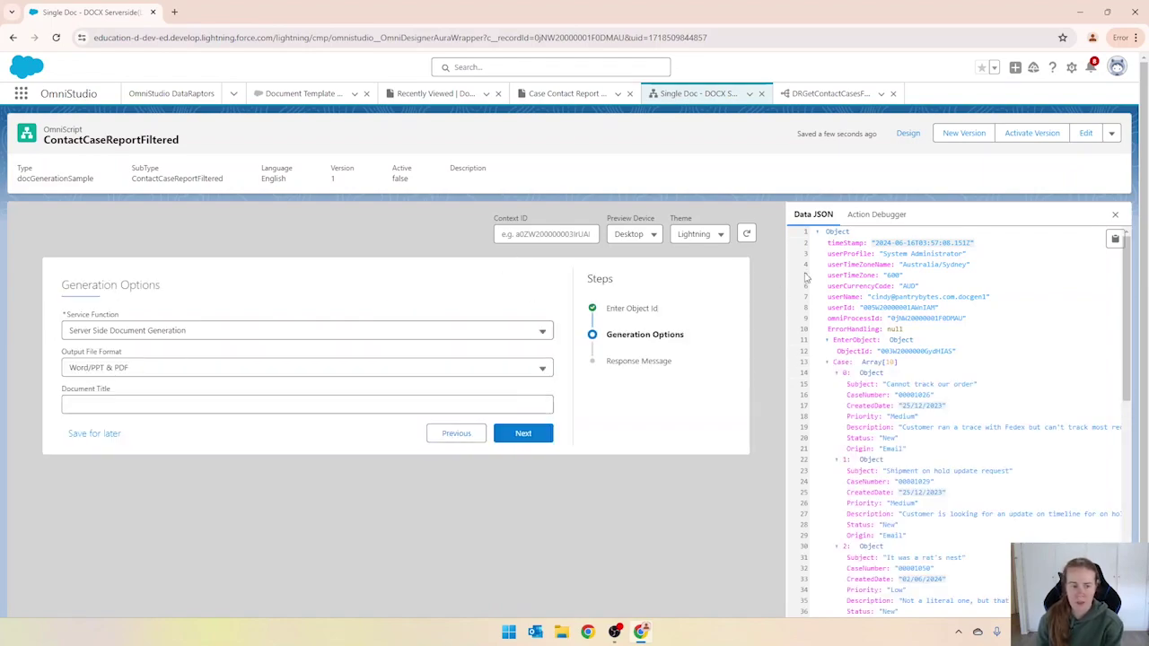
Check the DataRaptor response in the Action Debugger lists the contact's Cases, then return to Design.
left_click(895, 218)
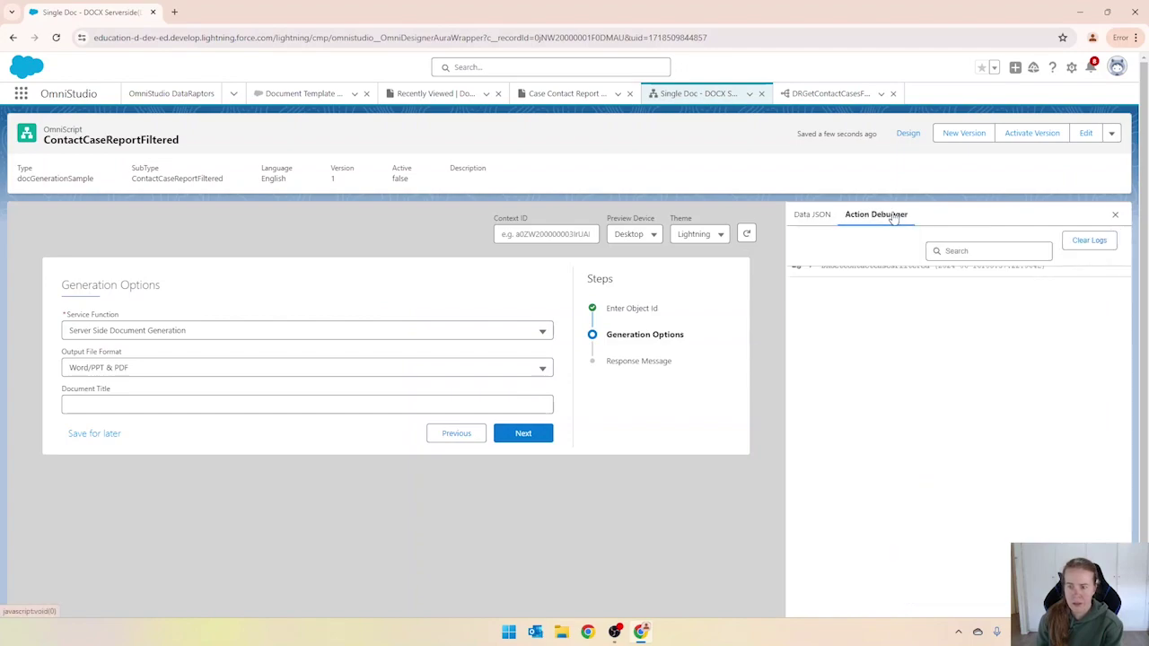
left_click(811, 269)
left_click(825, 311)
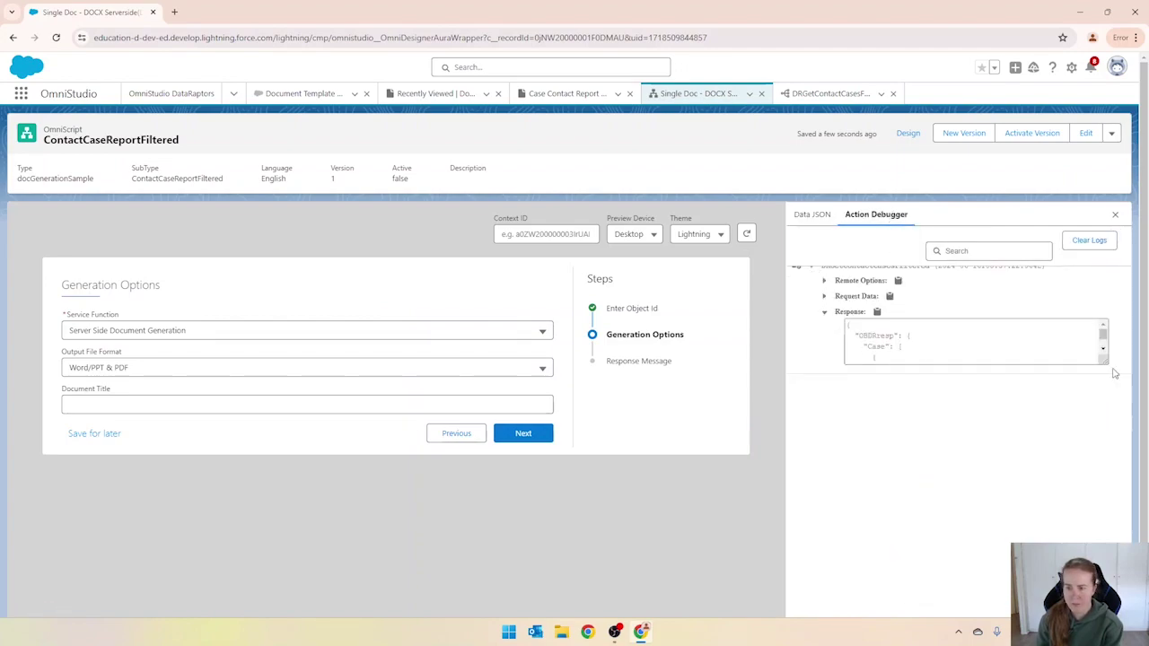
left_click_drag(1105, 361, 1105, 543)
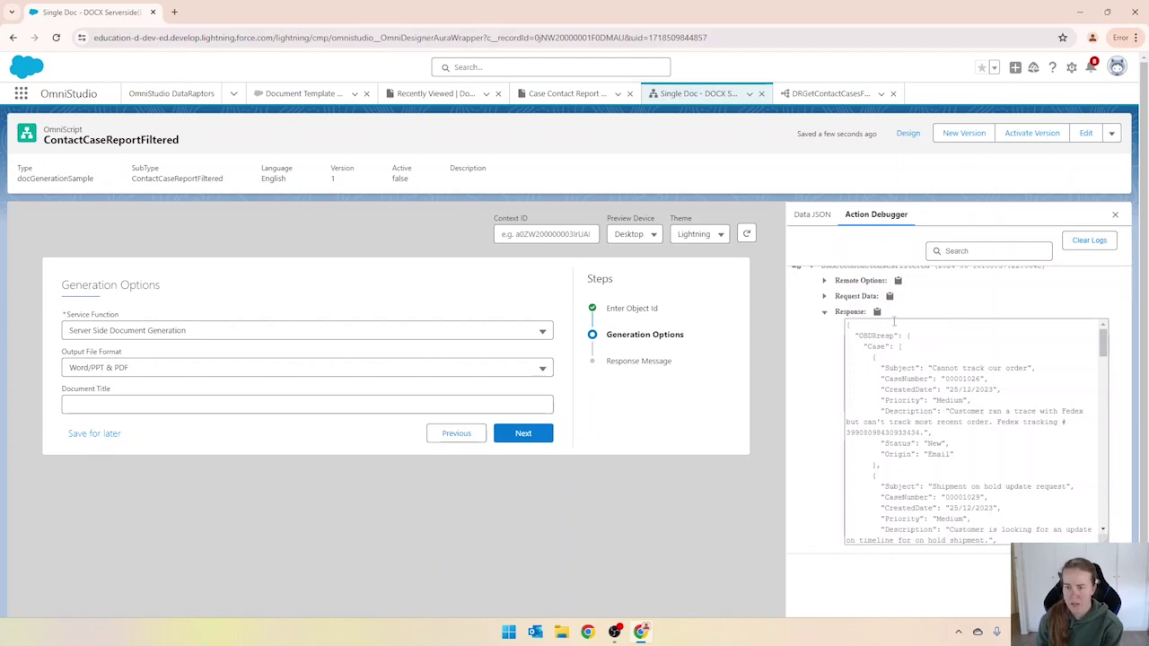
scroll(904, 364, "down", 10)
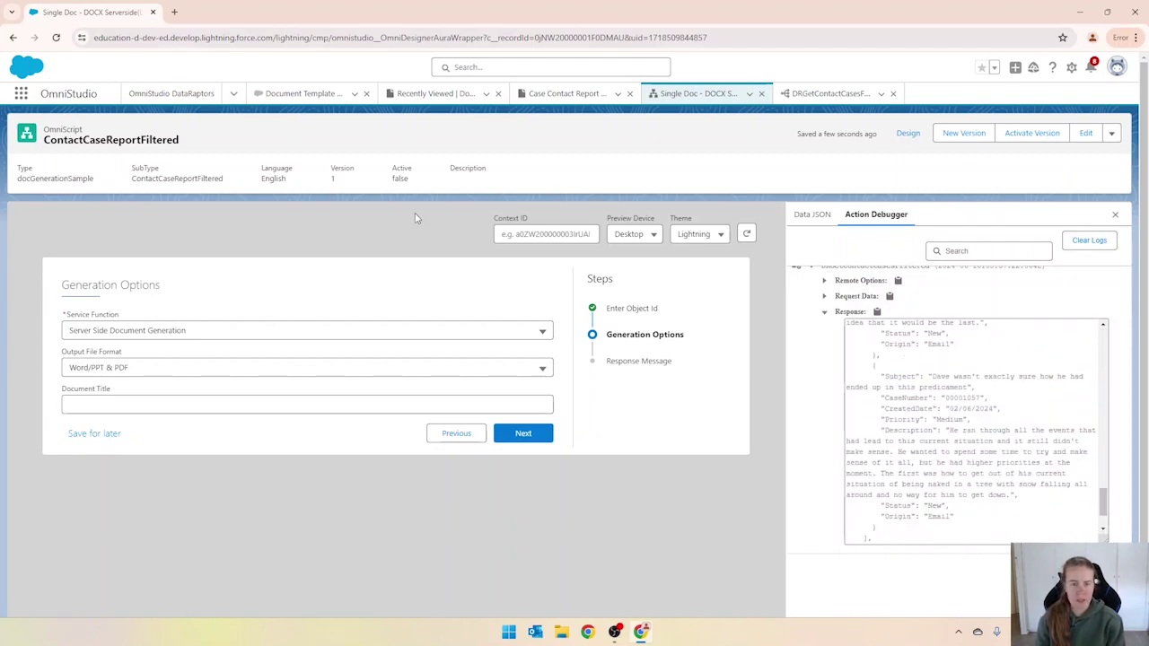
left_click(908, 133)
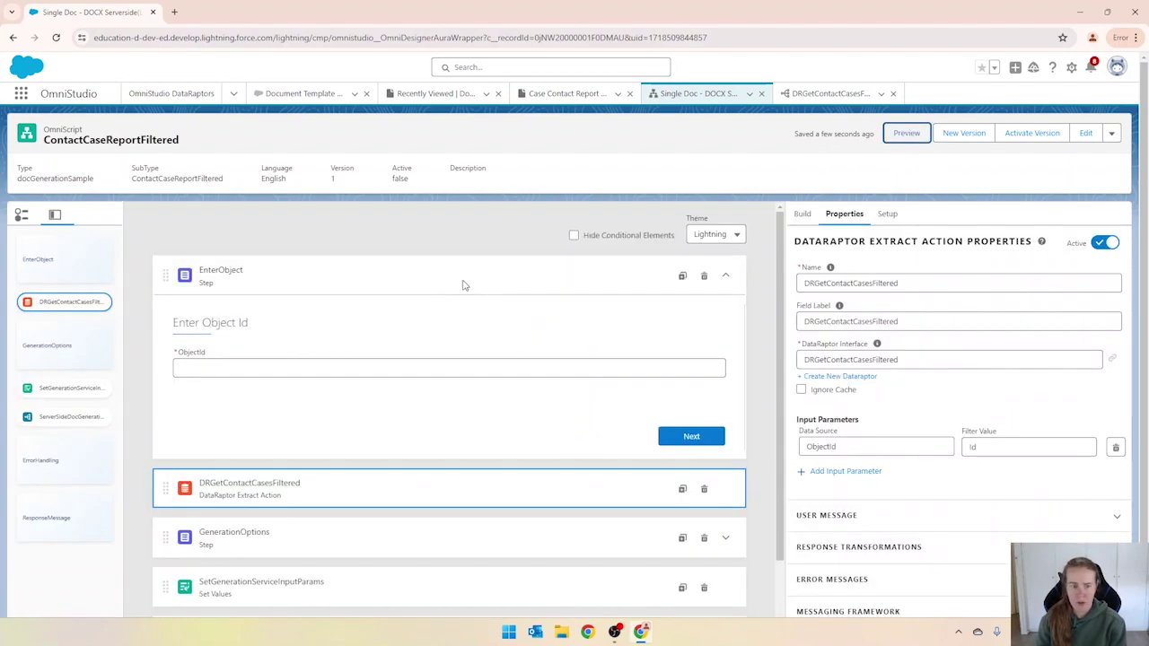
scroll(308, 367, "down", 1)
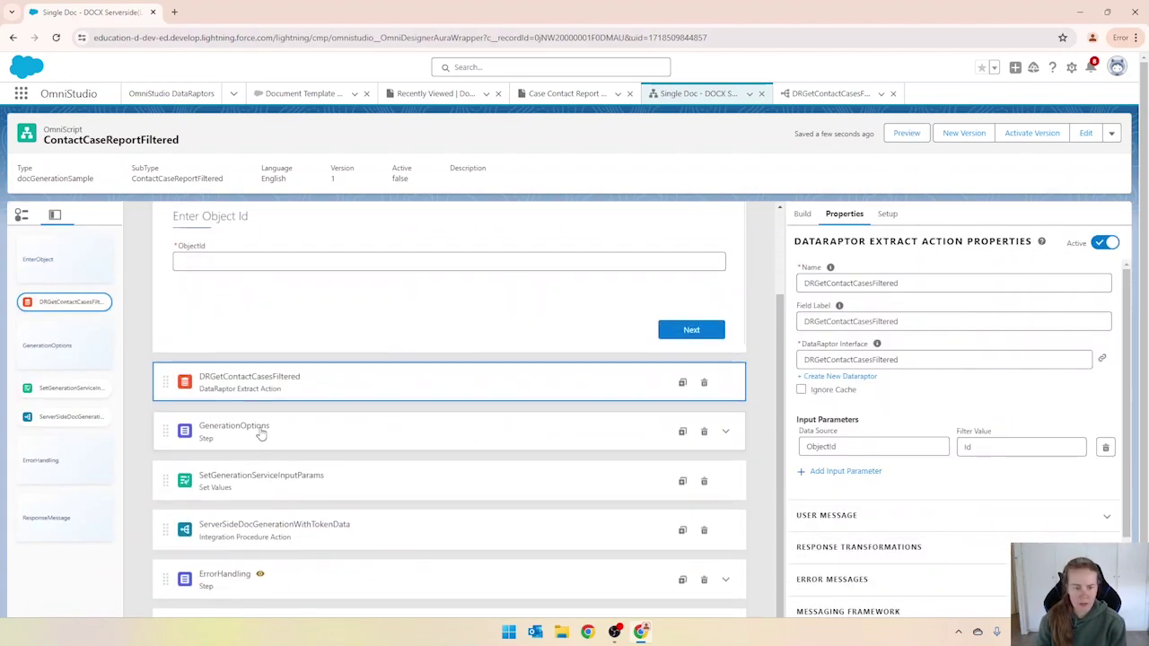
Delete the GenerationOptions step from the OmniScript.
left_click(260, 433)
left_click(705, 433)
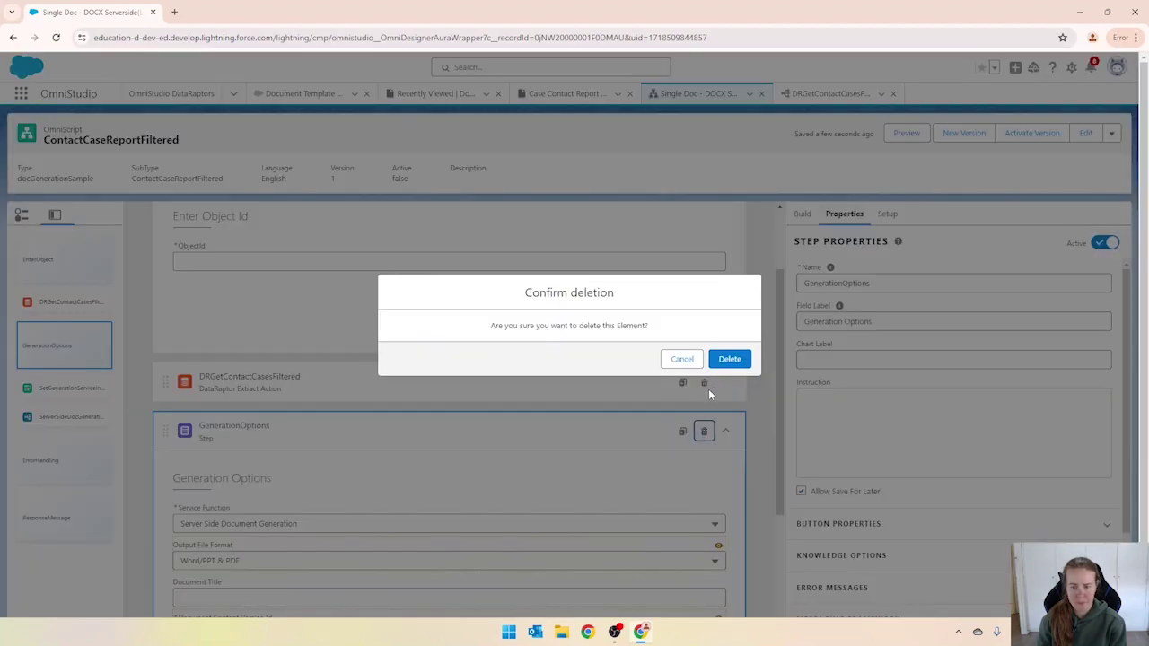
left_click(727, 361)
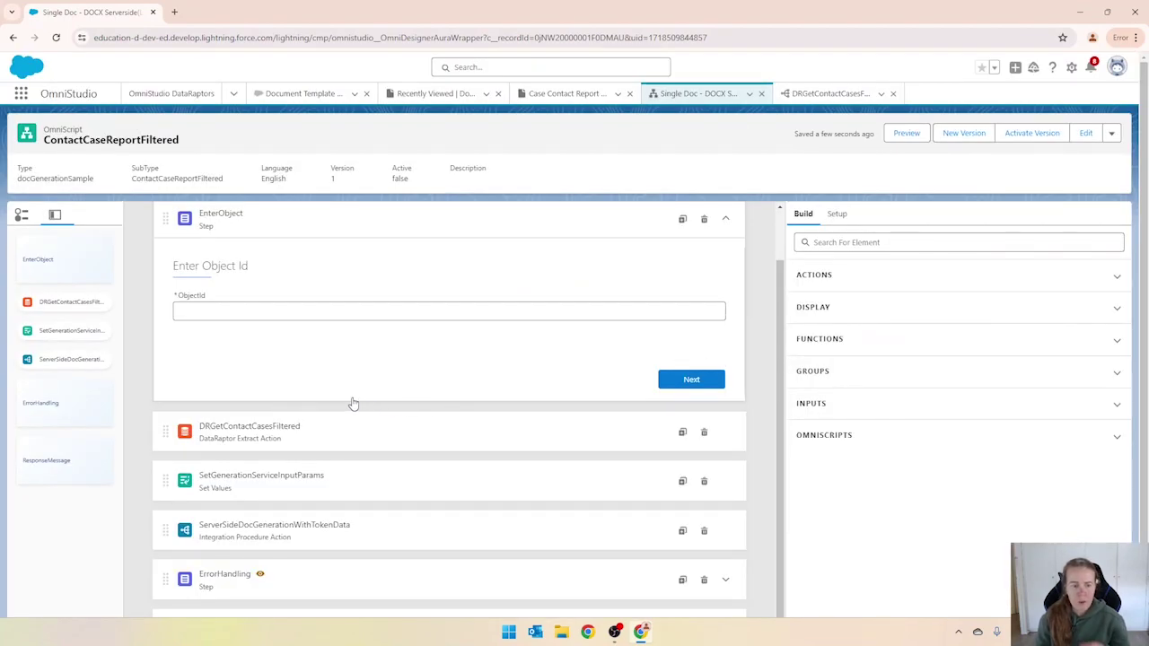
Enter TokenDataMap as the DRGetContactCasesFiltered action's Response JSON Node.
left_click(214, 437)
scroll(925, 402, "down", 2)
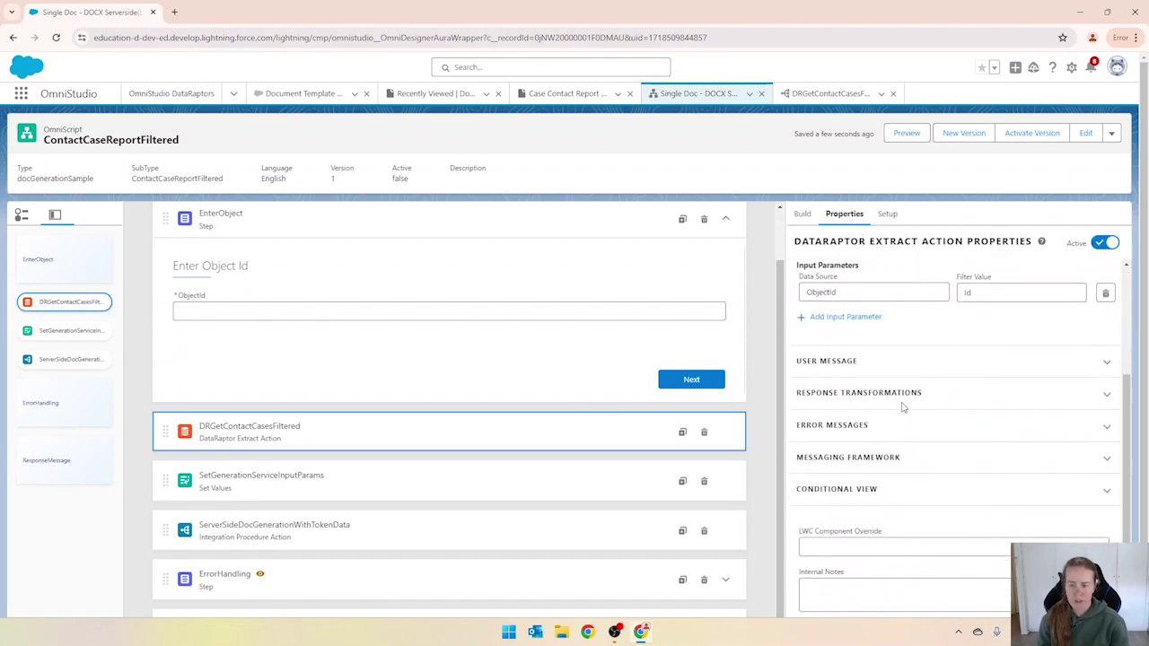
left_click(828, 395)
scroll(833, 406, "down", 1)
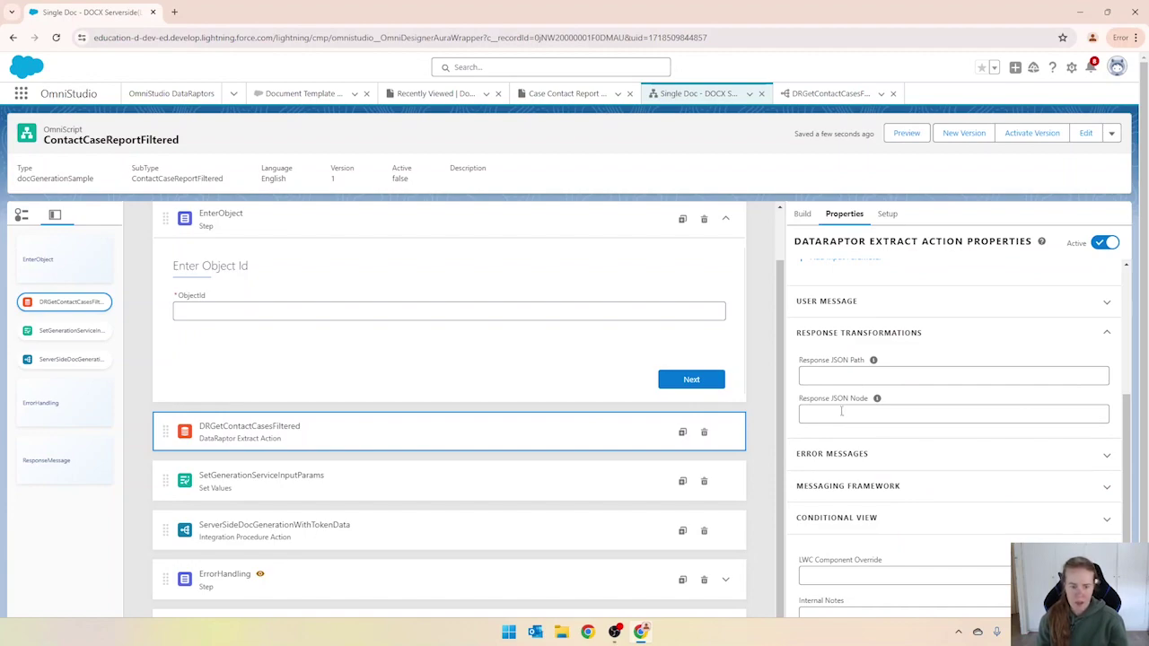
left_click(842, 413)
type("Tok")
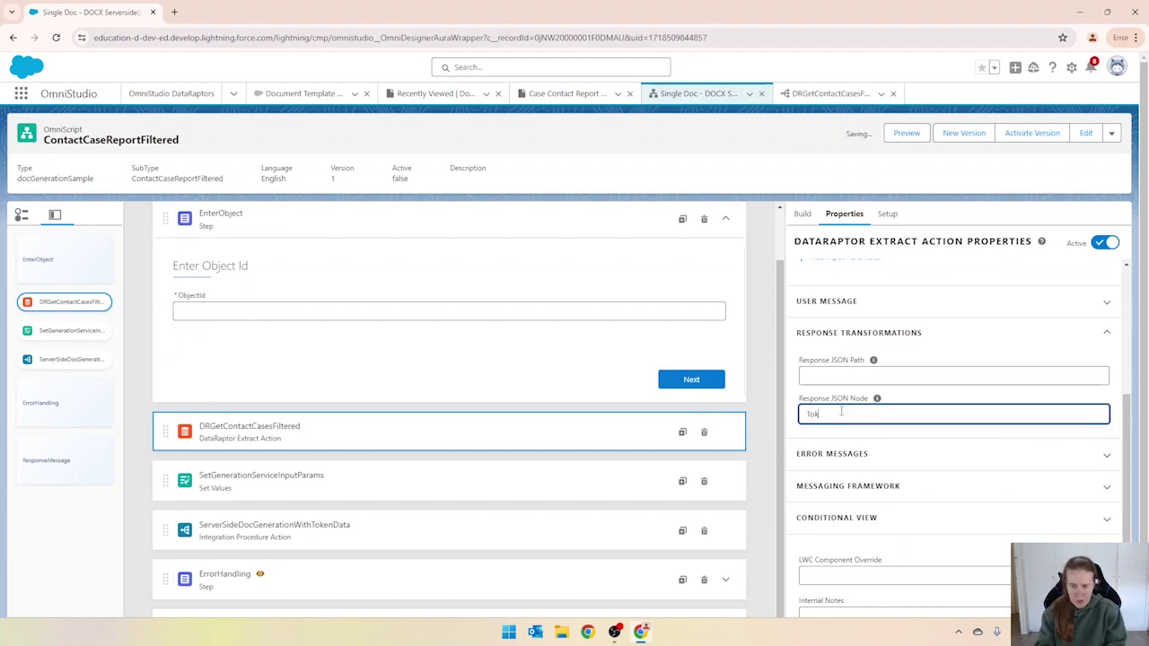
type("enDataMap")
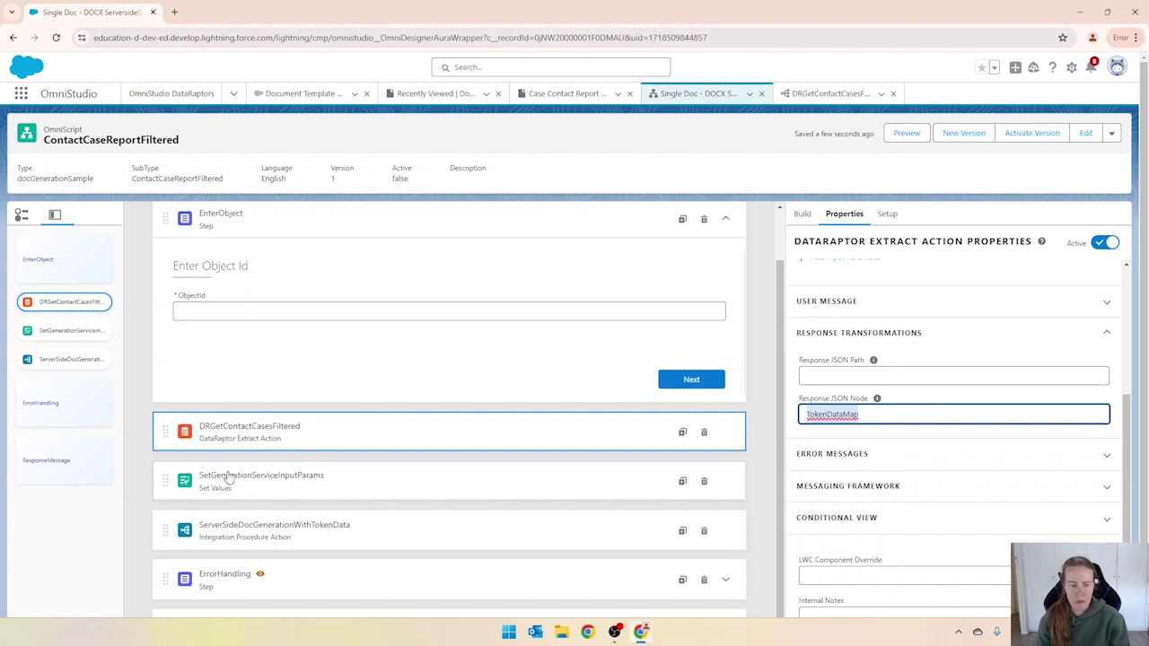
In SetGenerationServiceInputParams, set the tokenDataMap value to %TokenDataMap%.
left_click(303, 479)
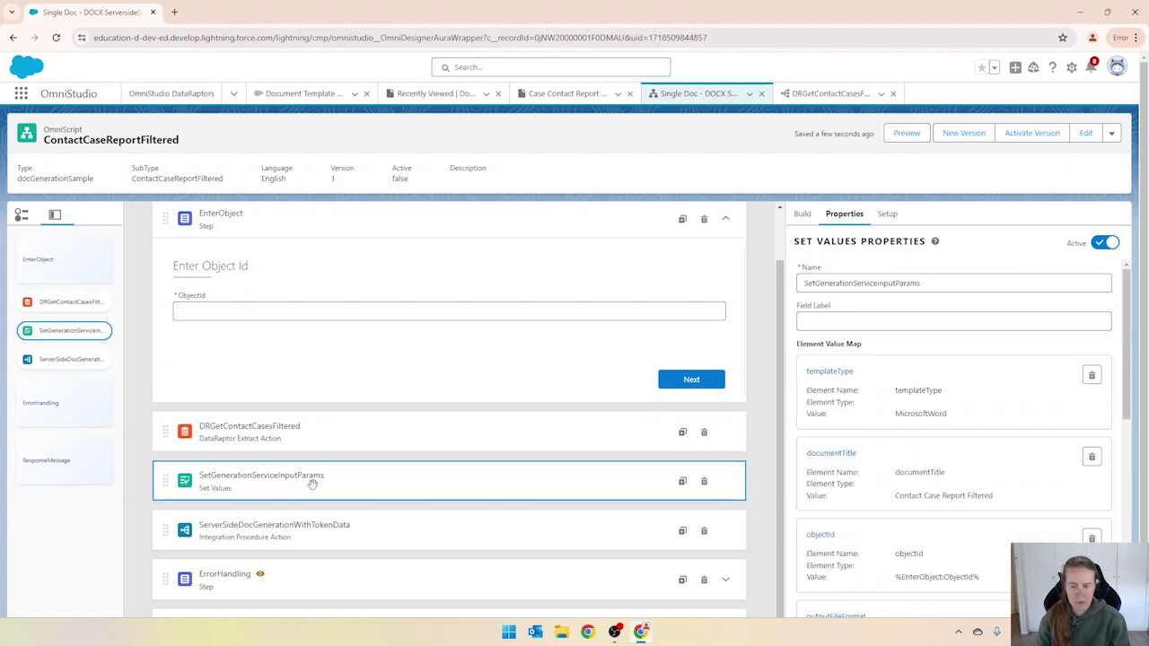
scroll(845, 375, "down", 3)
scroll(845, 377, "down", 2)
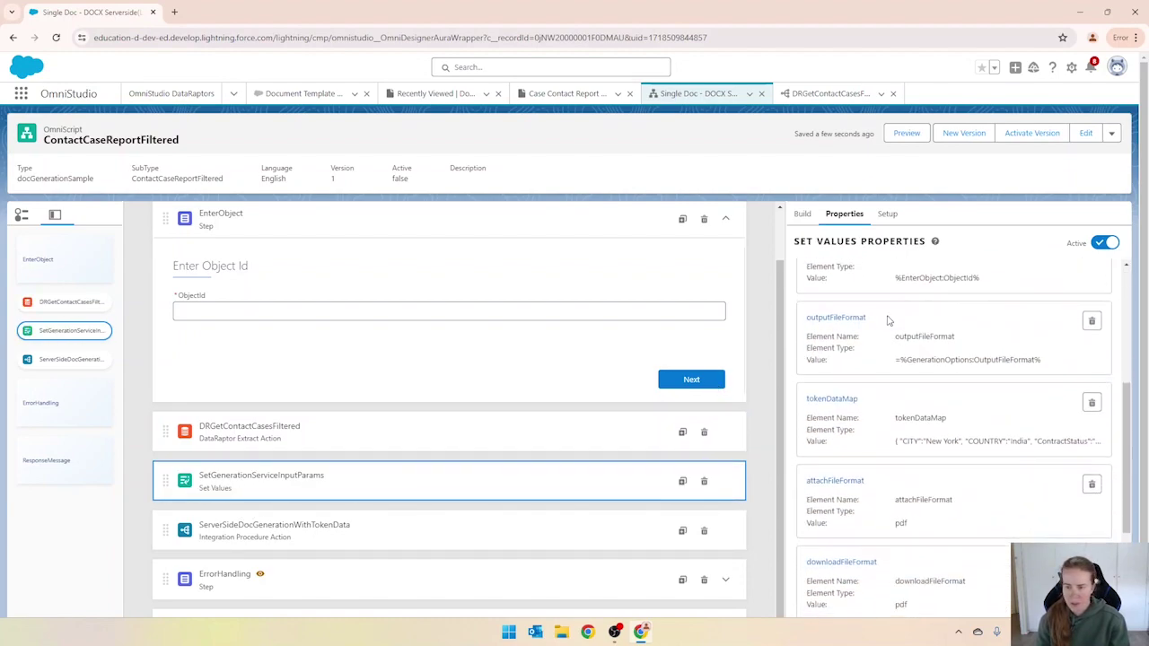
left_click(830, 399)
left_click(629, 323)
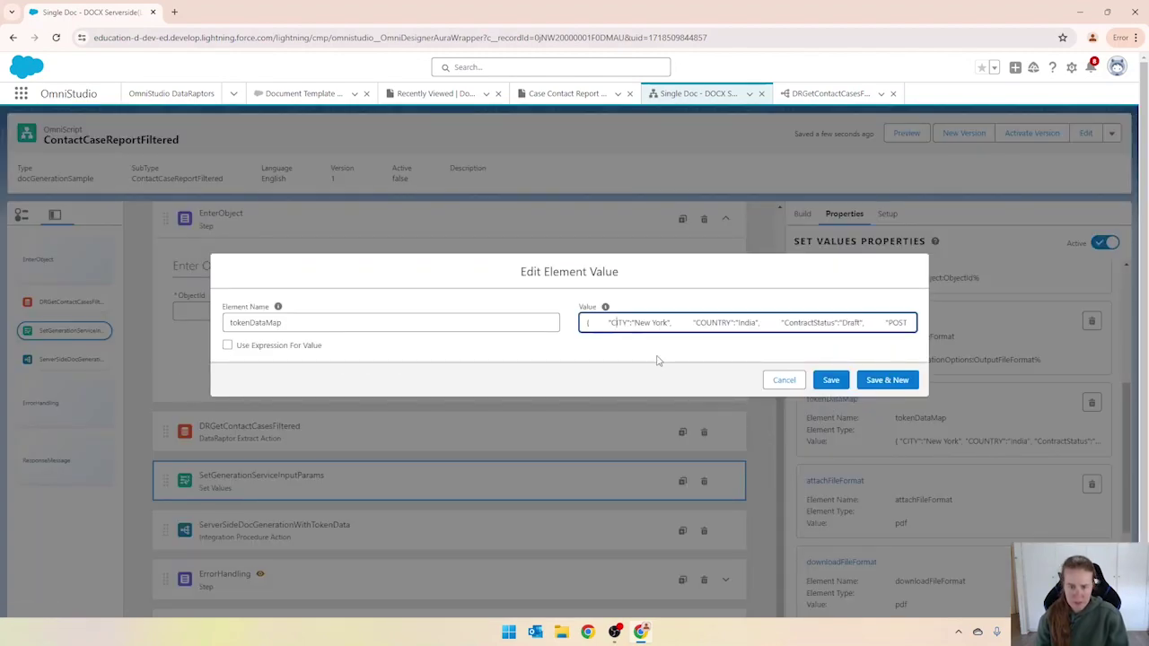
key("ctrl+a")
key("BackSpace")
type("$")
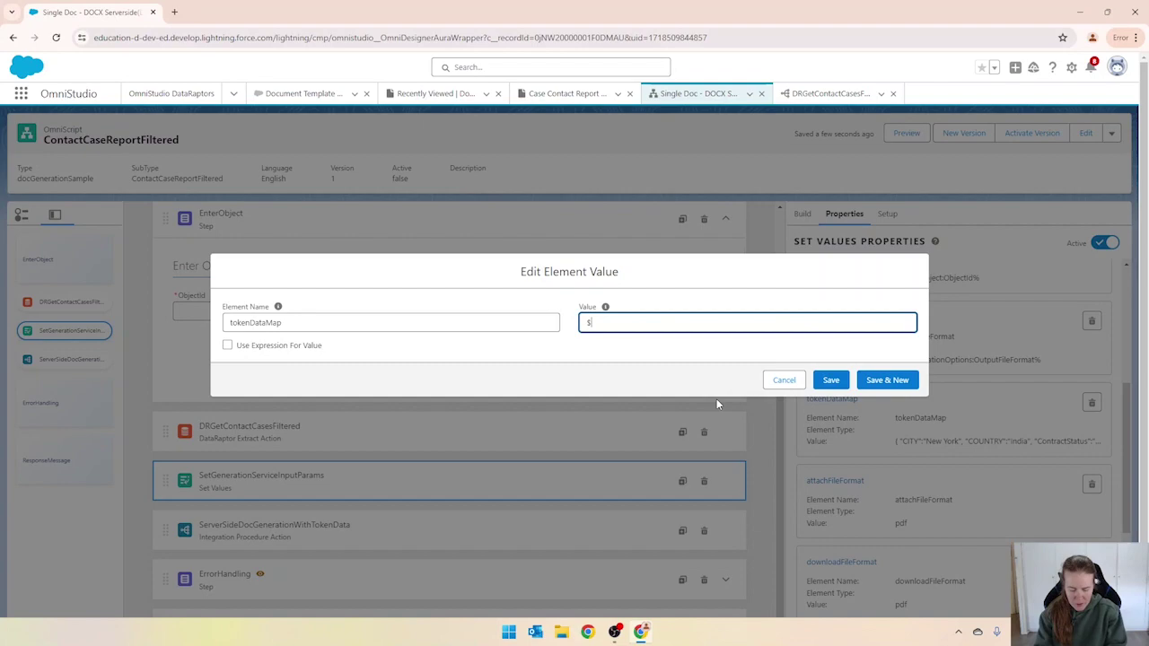
type("TokenDataMap$")
key("Home")
key("Delete")
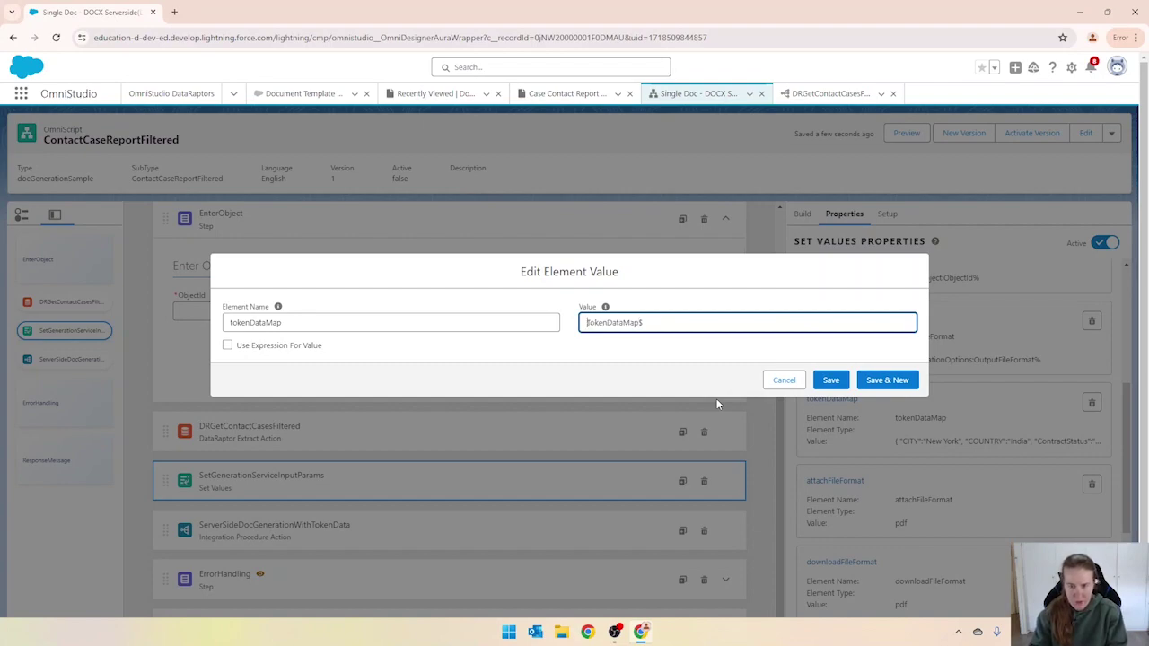
type("%")
key("End")
key("BackSpace")
type("%")
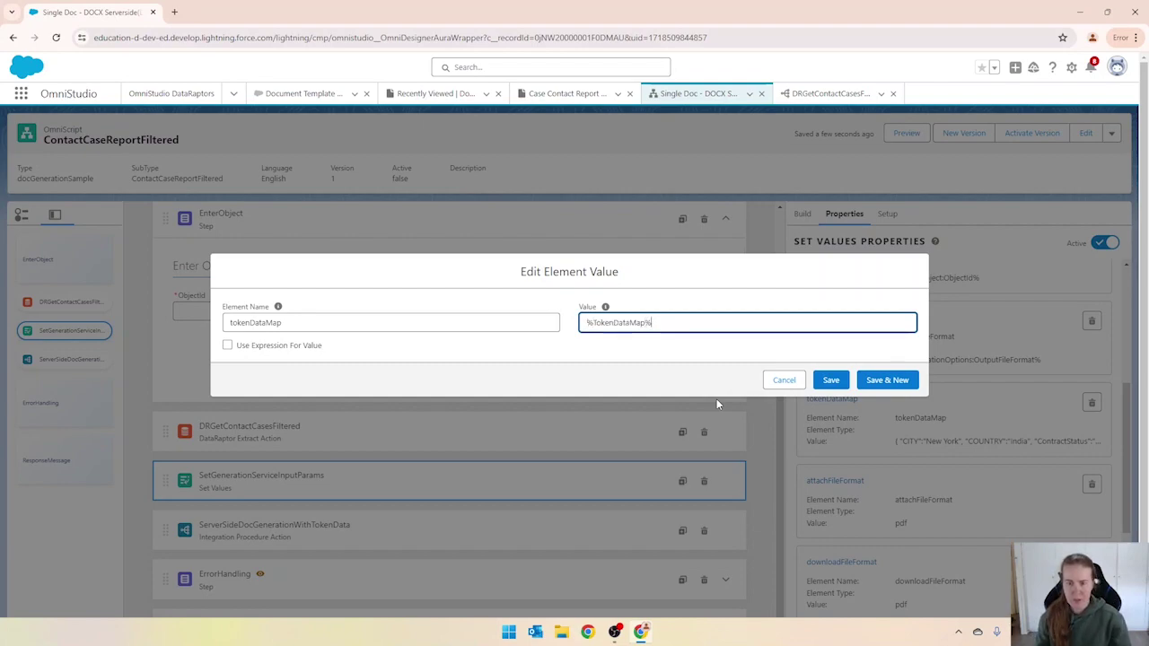
left_click(826, 380)
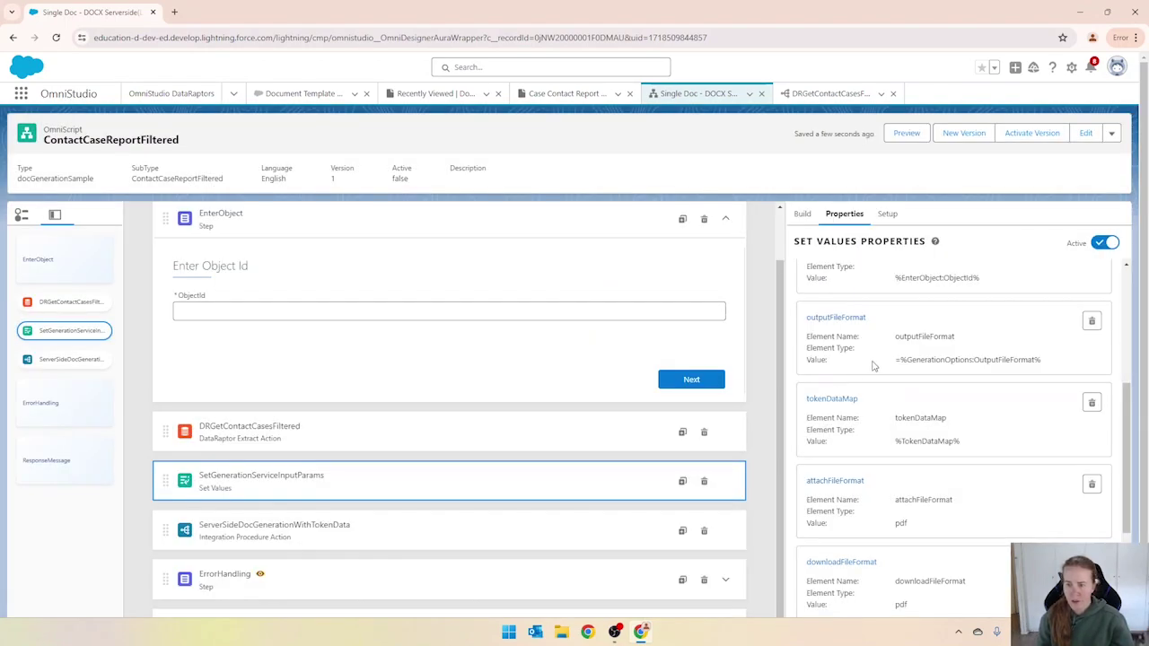
Make outputFileFormat a fixed value, pdf, with Use Expression For Value turned off.
left_click(830, 321)
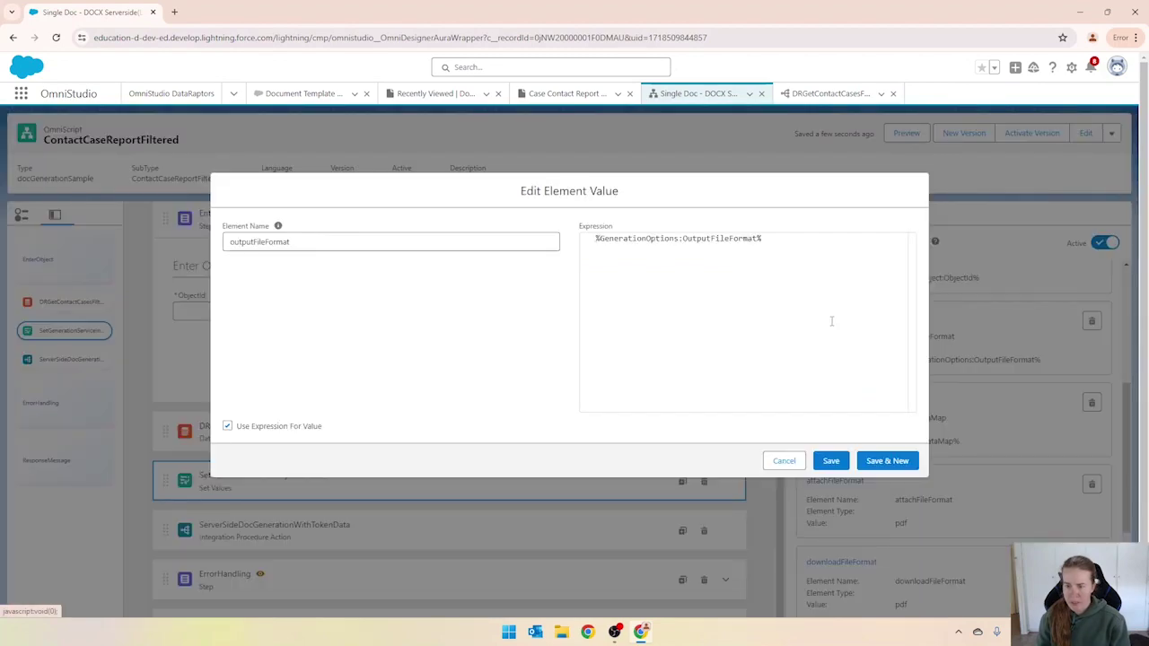
left_click(227, 427)
left_click(754, 322)
key("ctrl+a")
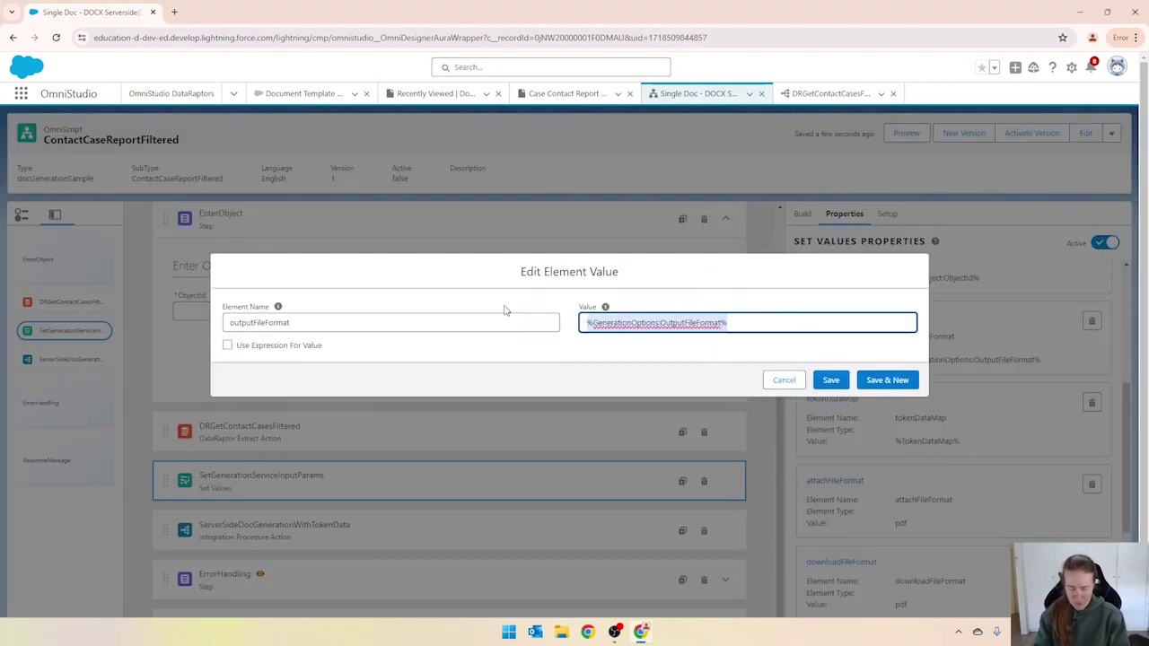
type("pdf")
left_click(832, 380)
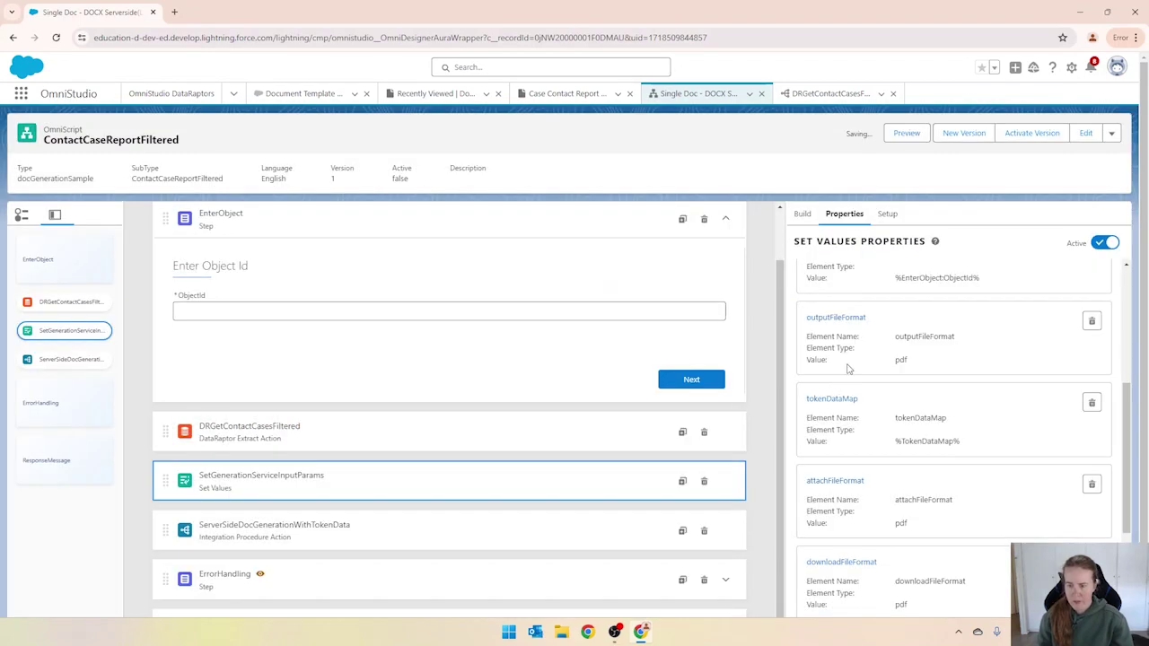
Activate ContactCaseReportFiltered version 1, then open its preview with the Action Debugger logs cleared.
left_click(1027, 132)
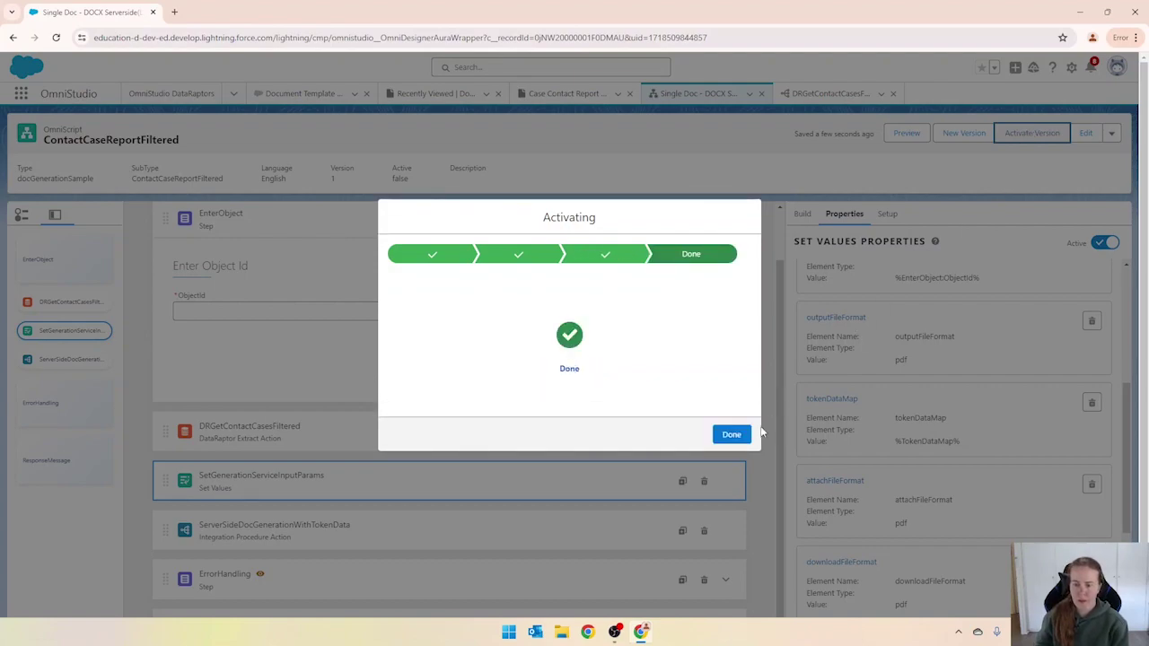
left_click(735, 435)
left_click(896, 134)
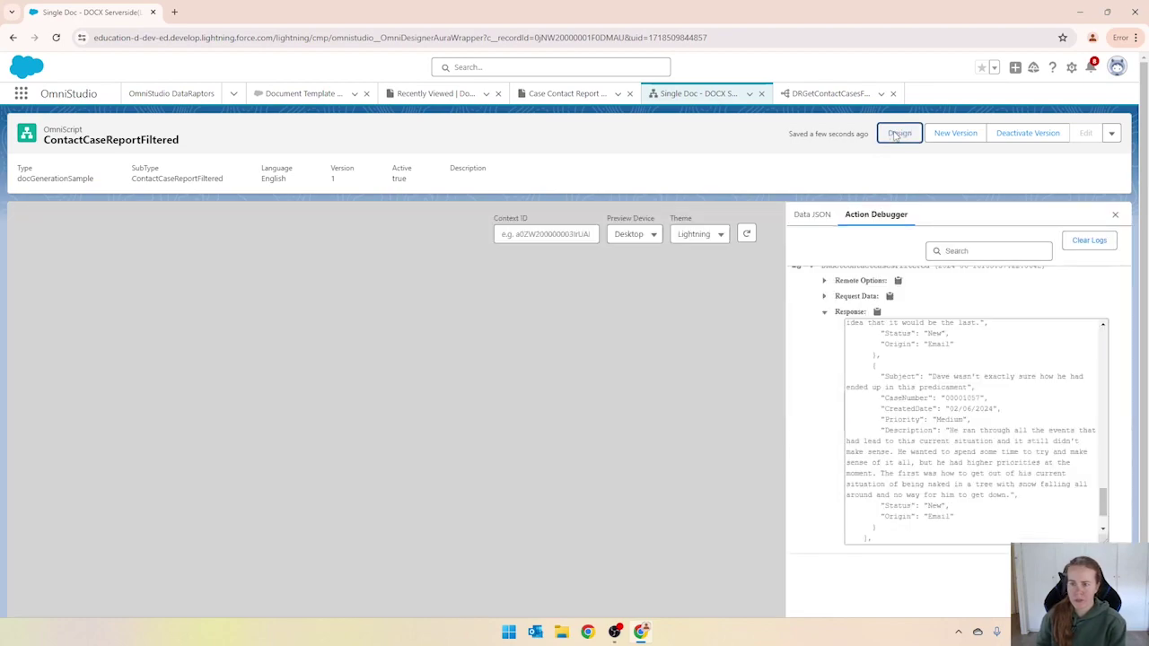
left_click(1082, 246)
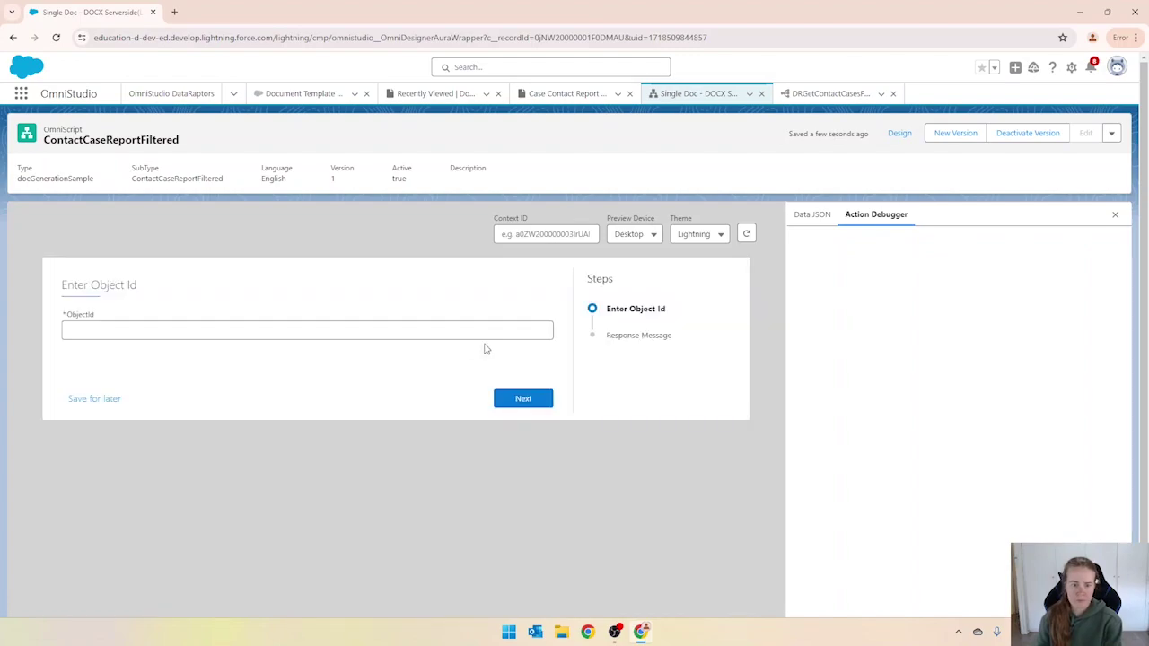
Run the preview with the contact's record Id in ObjectId to create a document generation job.
left_click(431, 330)
left_click(171, 366)
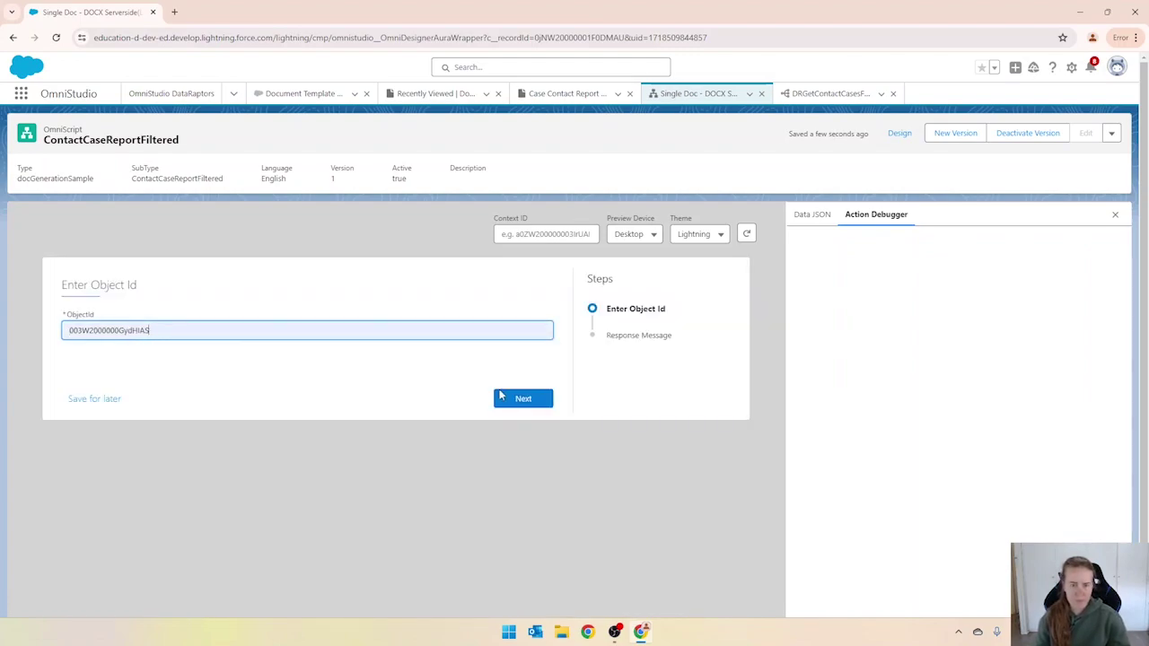
left_click(503, 397)
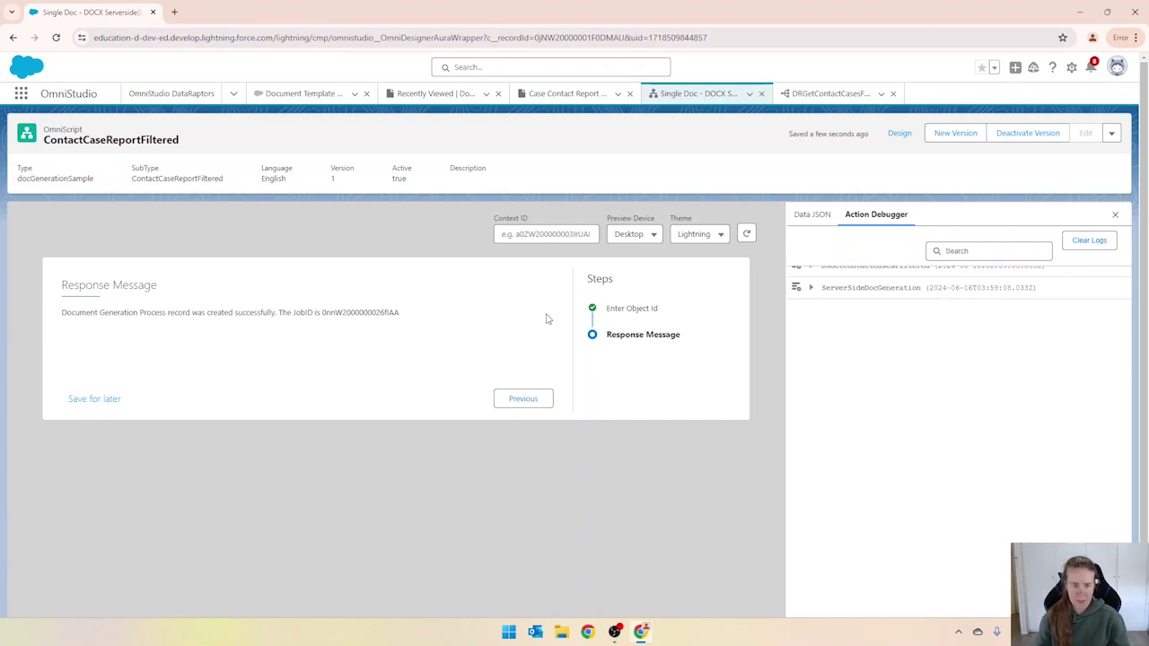
Inspect the ServerSideDocGeneration request data in the Action Debugger.
left_click(810, 289)
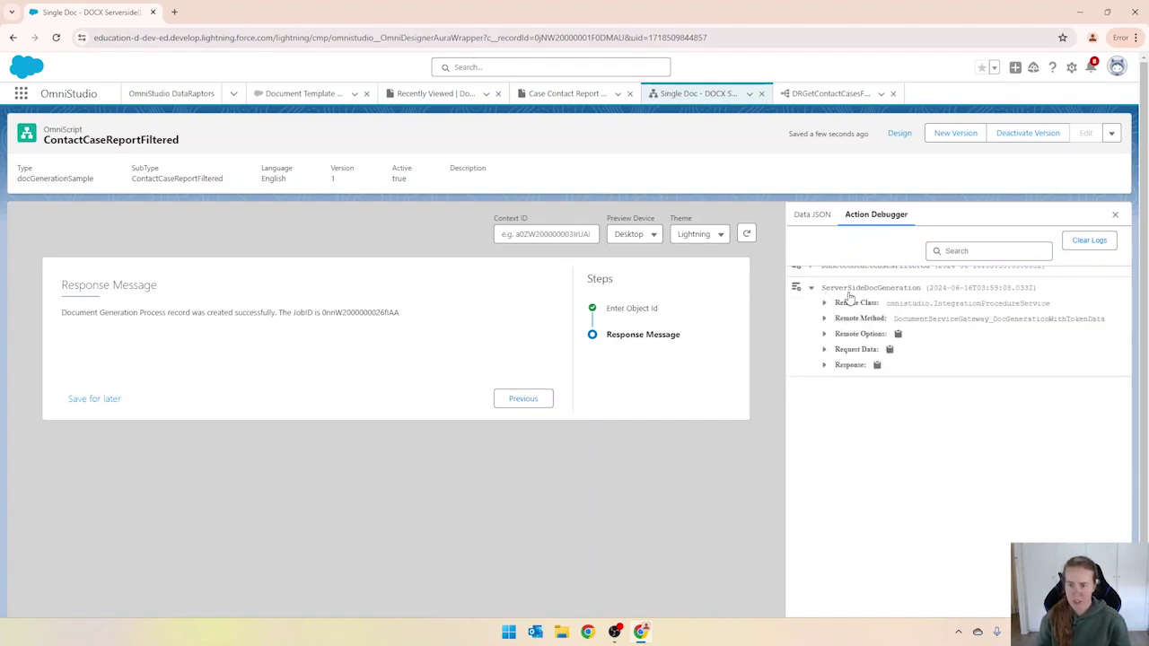
left_click(825, 349)
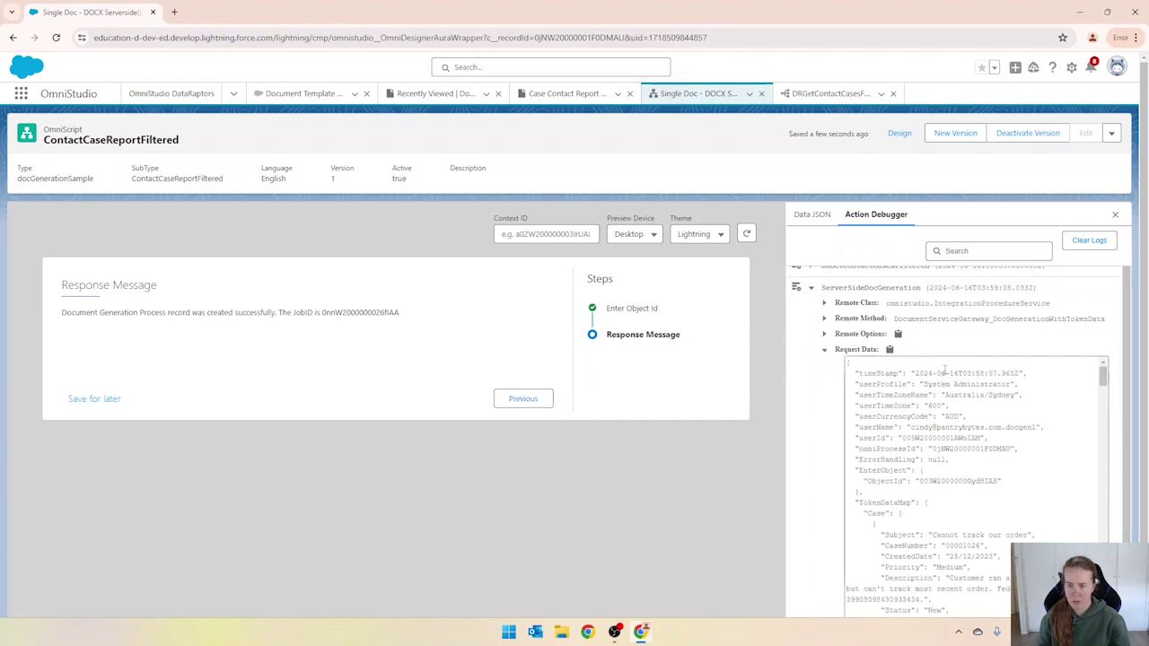
scroll(912, 490, "down", 3)
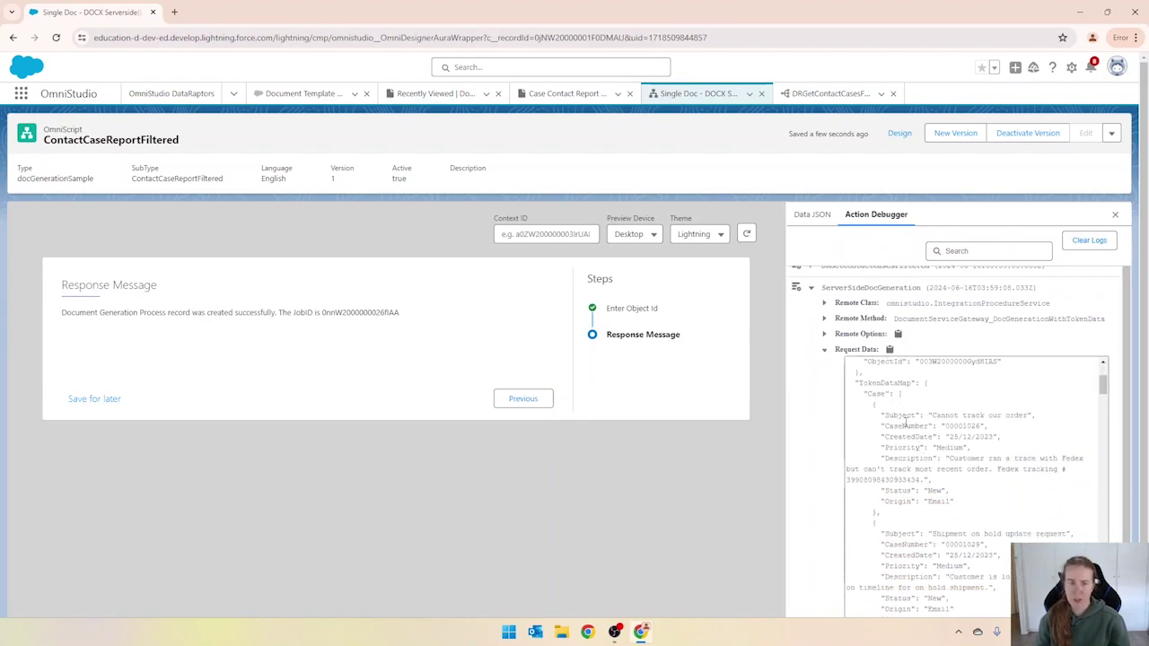
left_click(331, 41)
Load the contact's record page by its Id and open its Notes & Attachments (3) list.
left_click(303, 37)
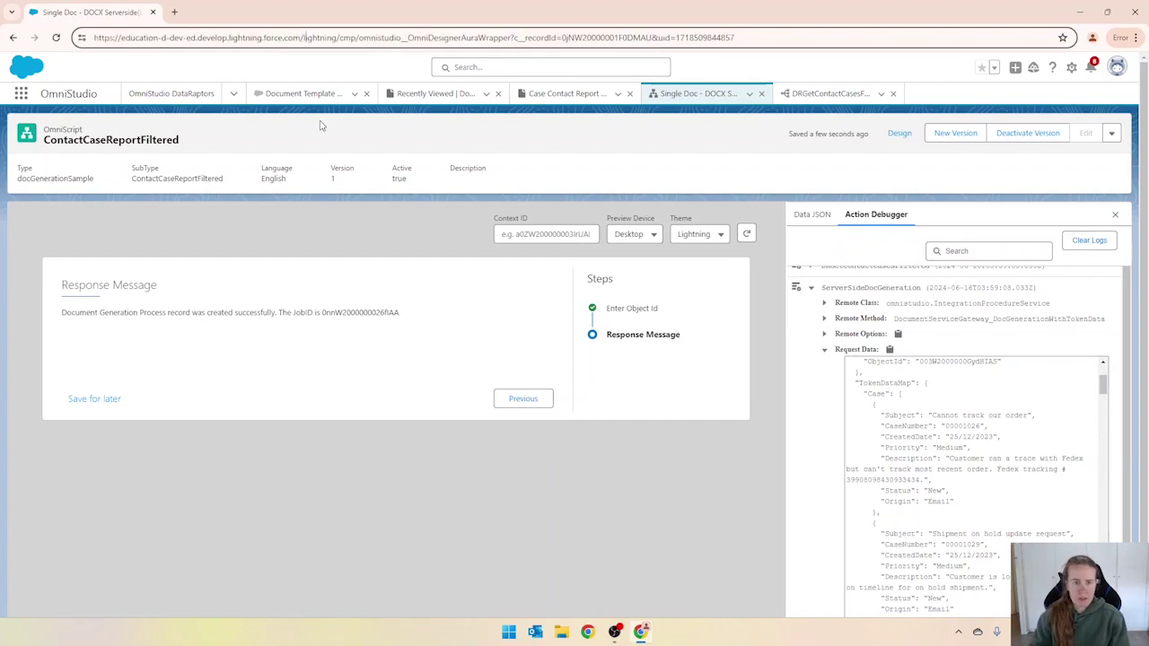
key("shift+End")
key("BackSpace")
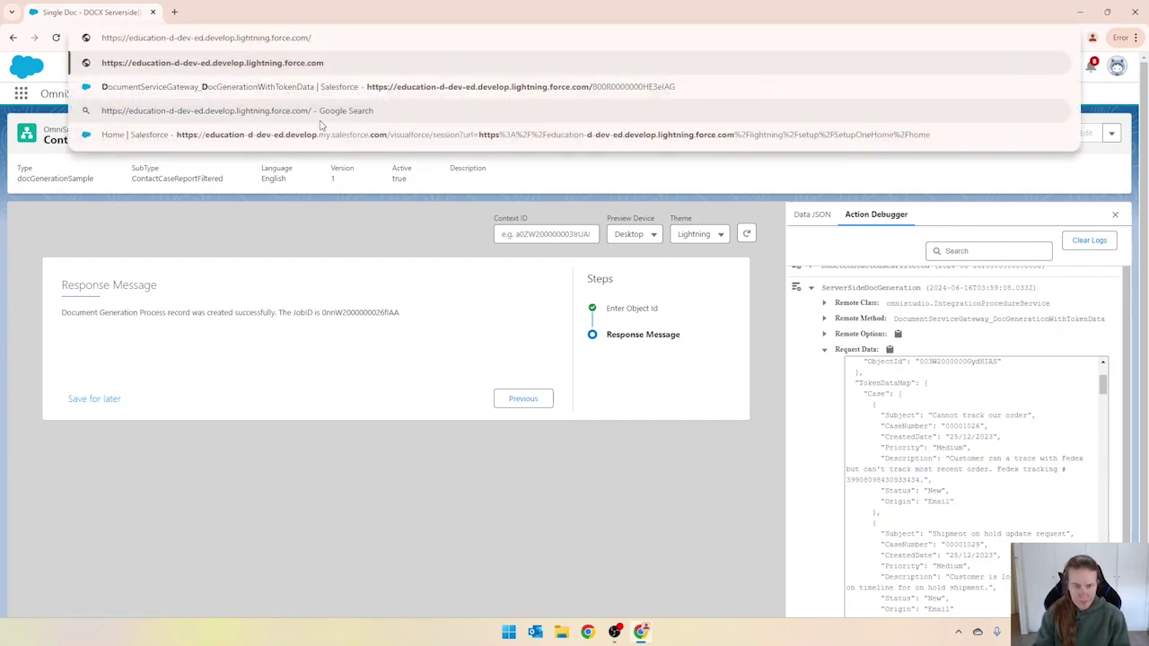
key("super+v")
scroll(382, 220, "down", 3)
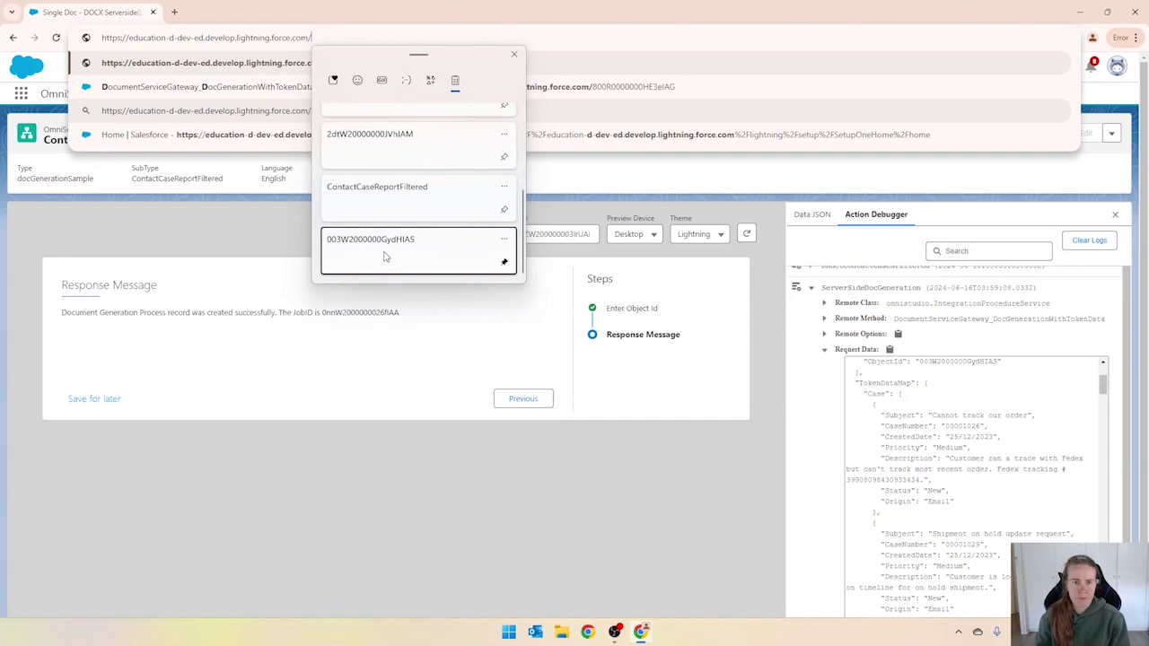
left_click(385, 257)
key("Return")
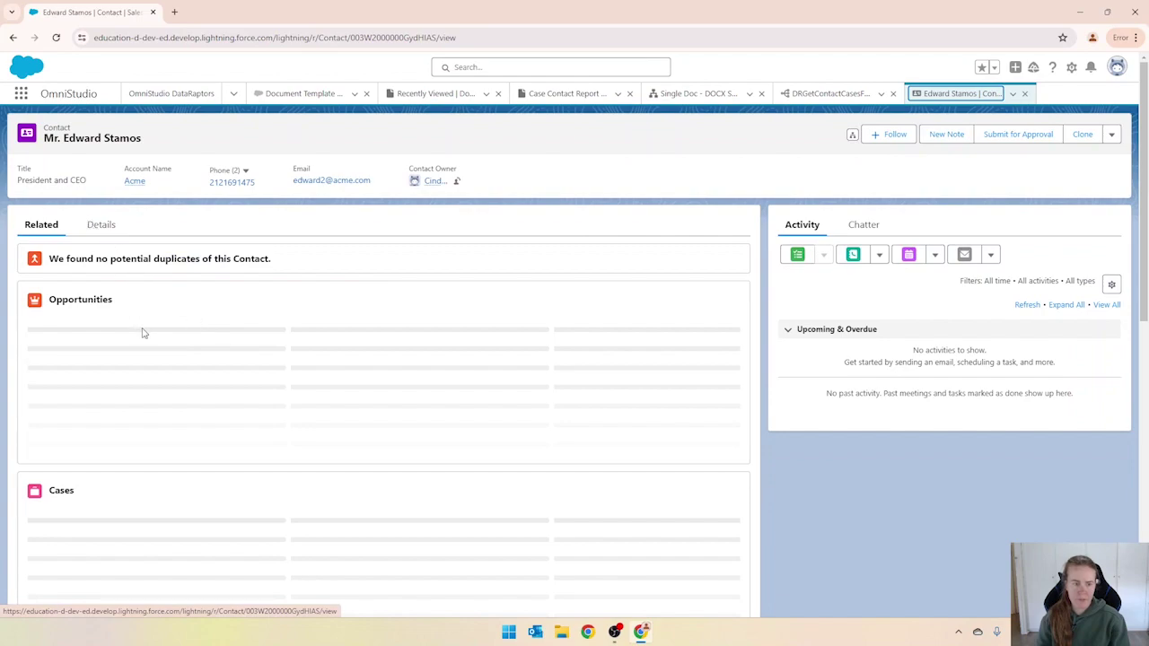
scroll(143, 333, "down", 1)
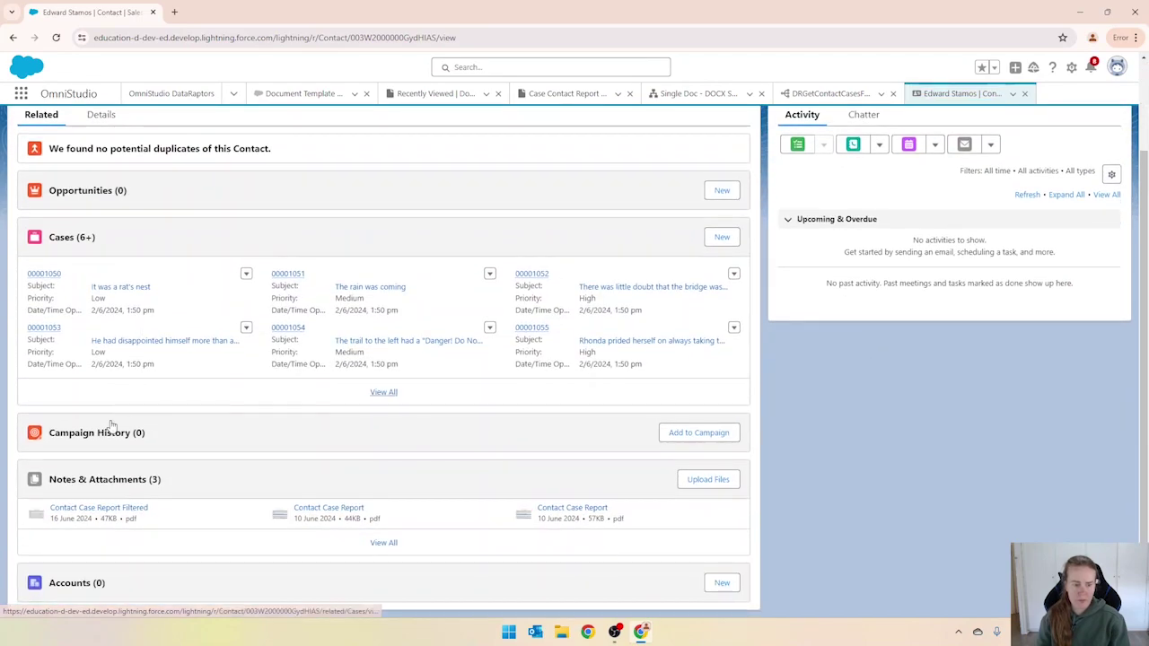
left_click(84, 481)
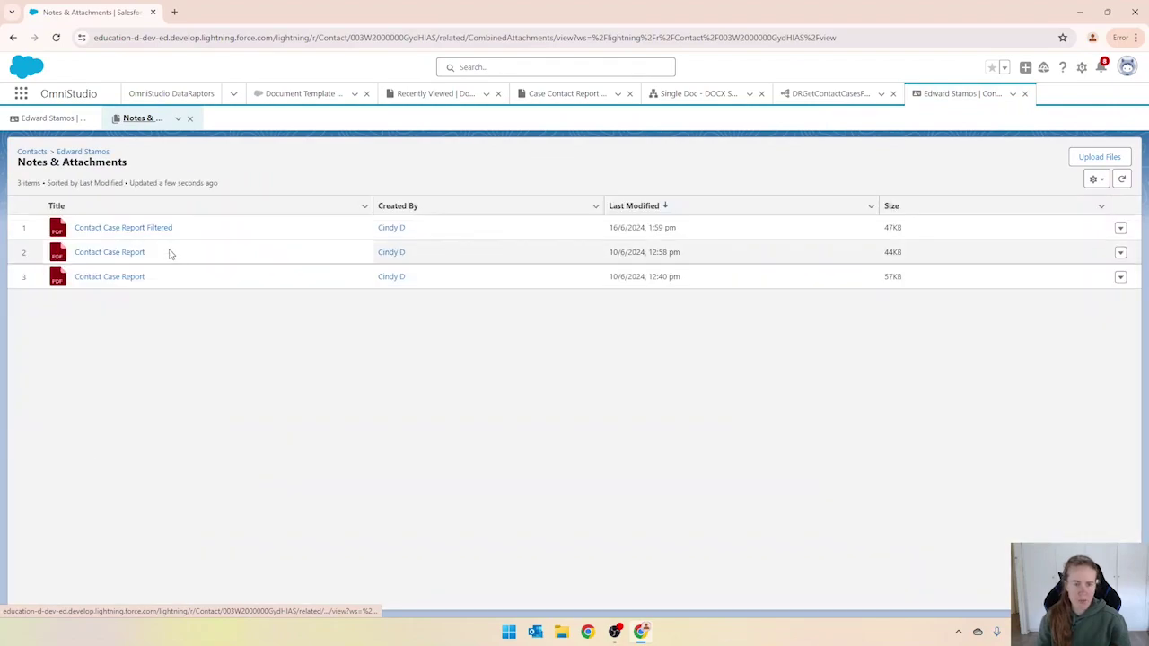
Preview the Contact Case Report Filtered PDF and scroll through its Contact Summary and Case Details pages.
left_click(118, 228)
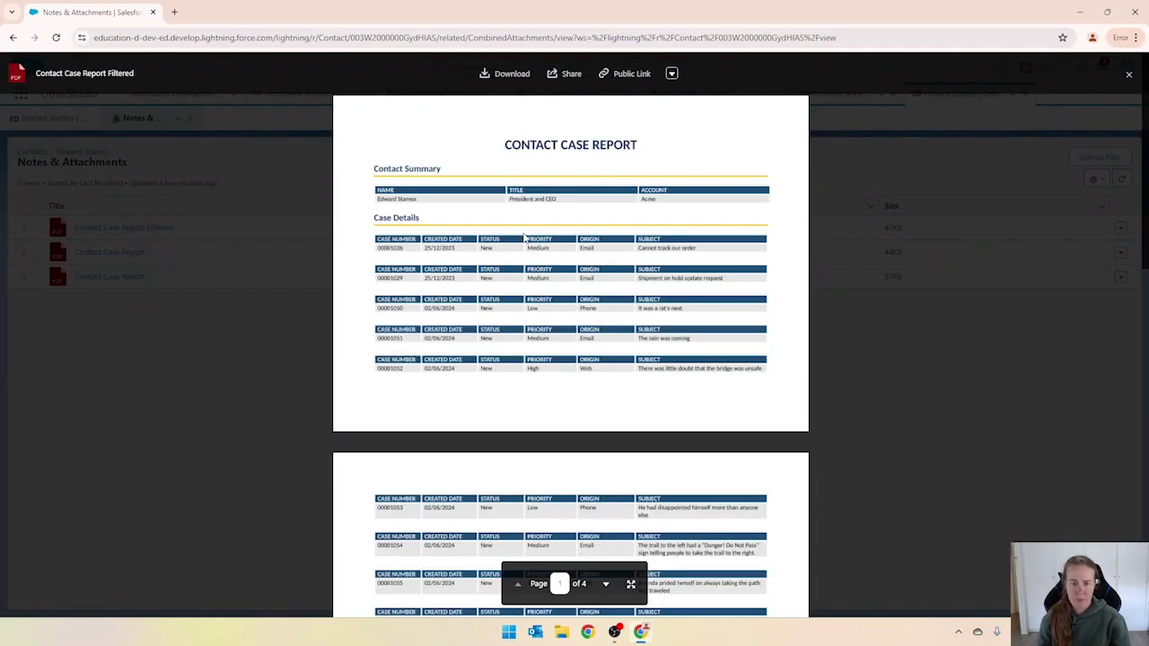
scroll(519, 230, "down", 8)
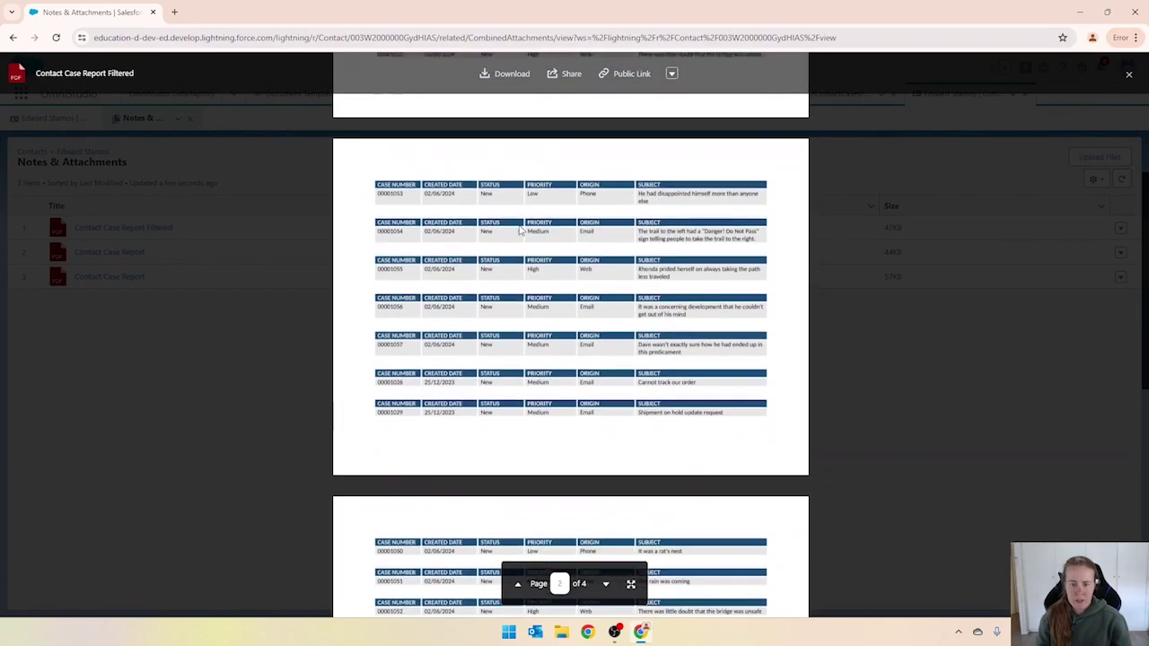
scroll(519, 229, "up", 10)
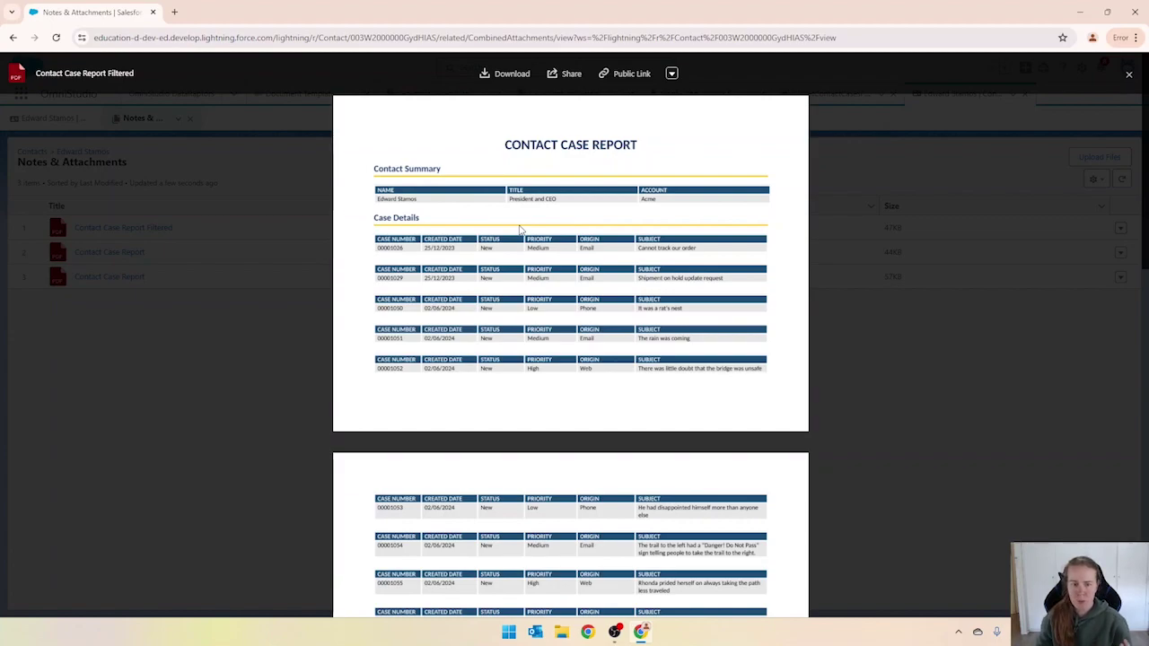
scroll(532, 286, "down", 3)
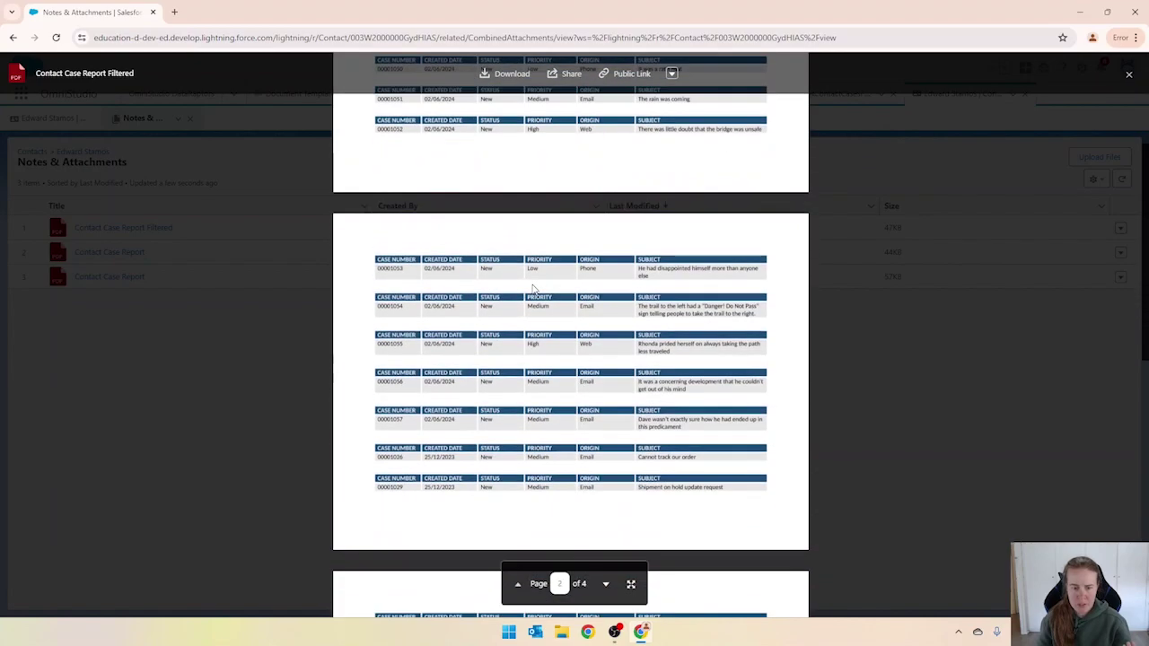
scroll(462, 344, "up", 3)
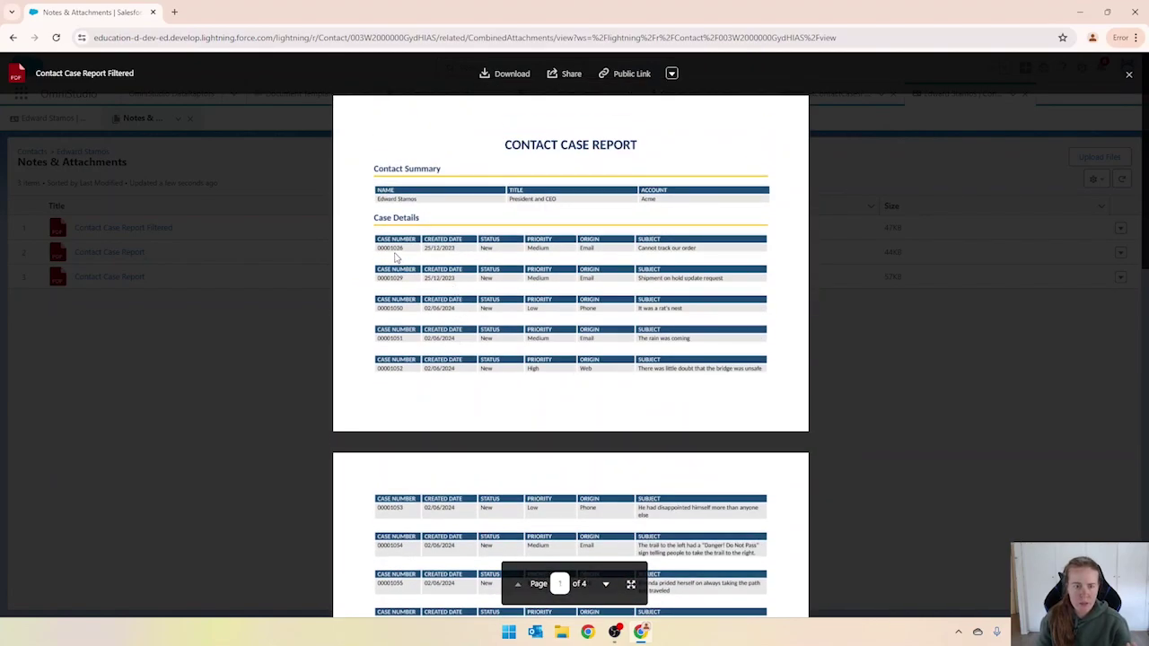
scroll(518, 349, "down", 5)
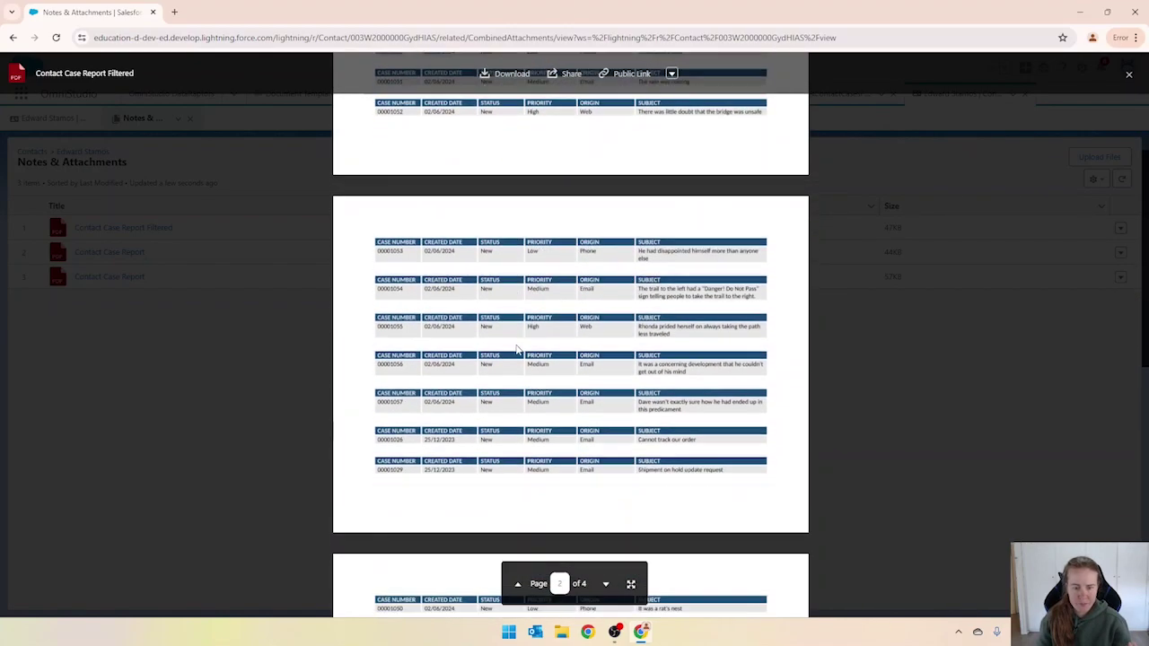
scroll(427, 308, "down", 1)
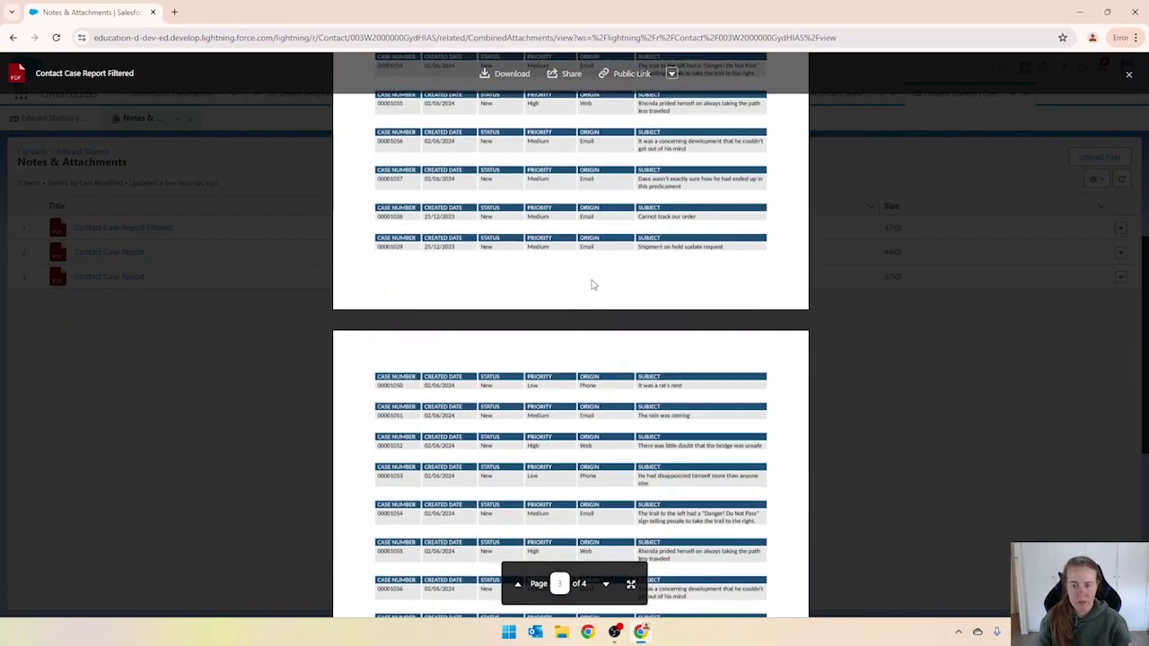
scroll(592, 283, "down", 3)
scroll(593, 284, "up", 10)
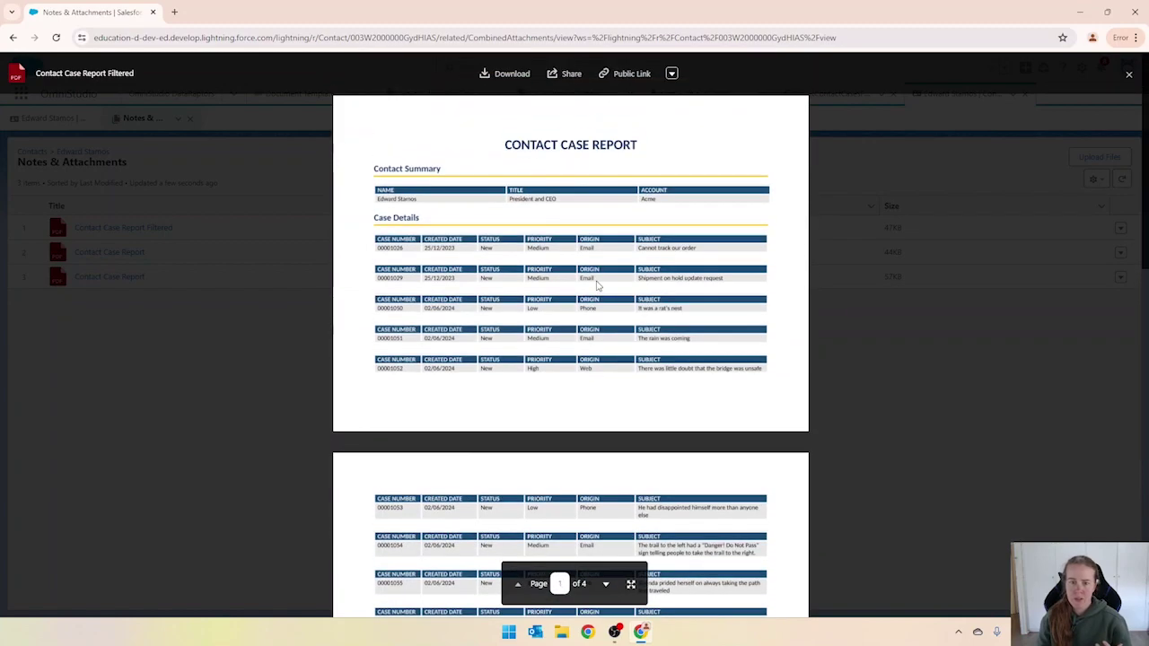